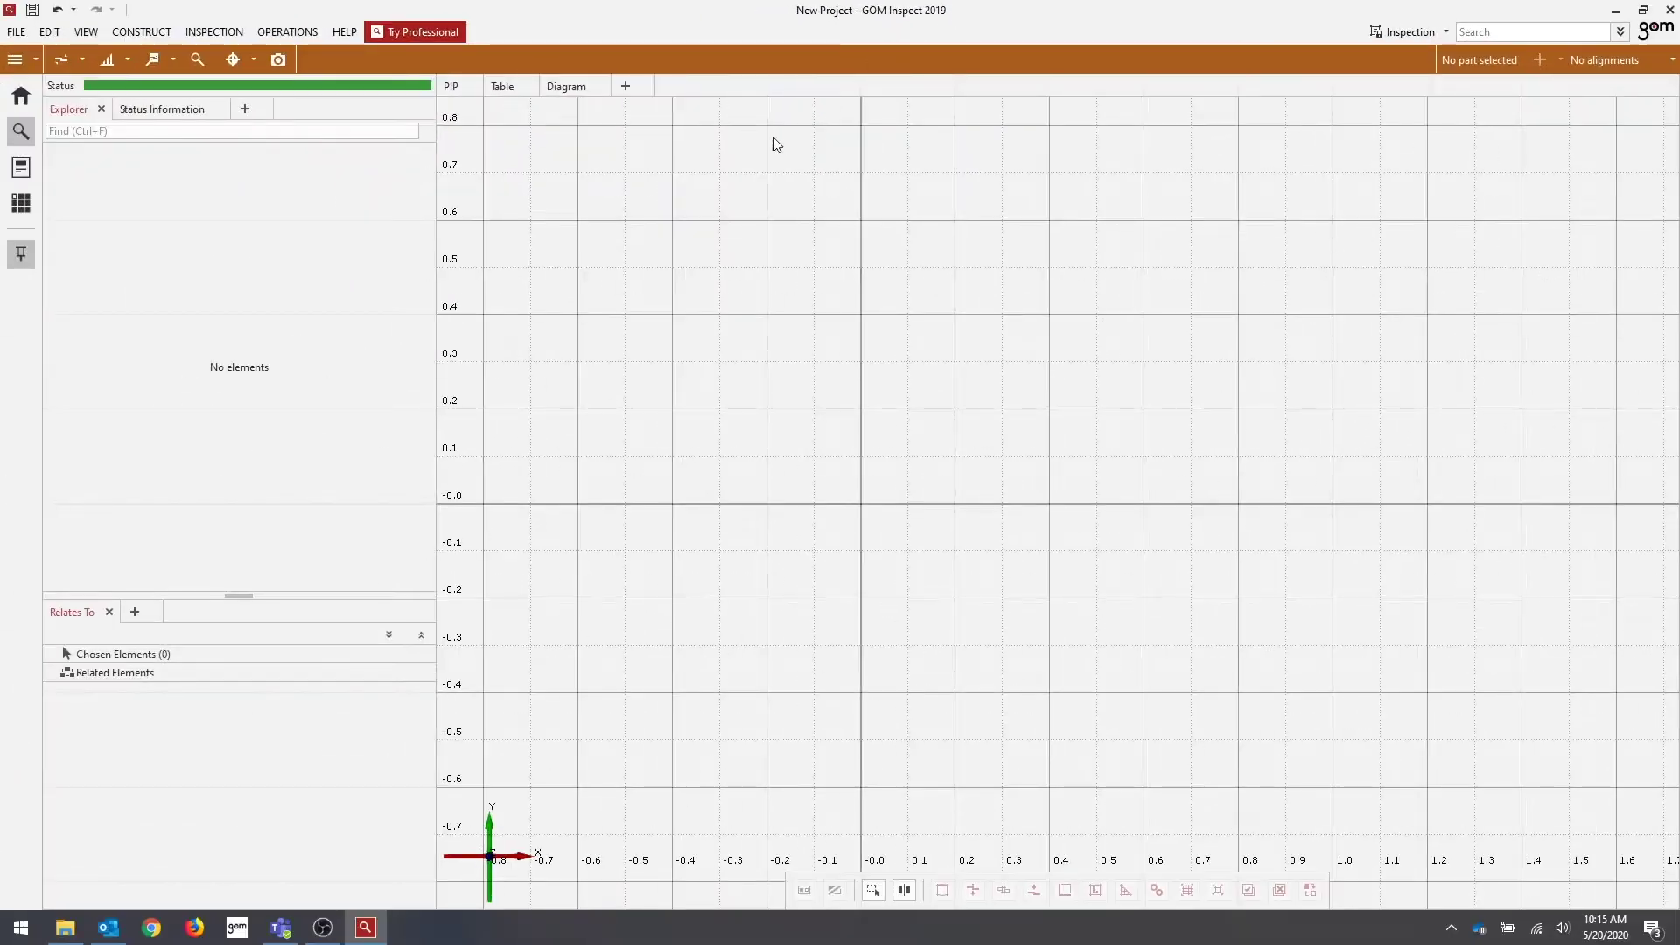
Step: Import gom_part_mesh.g3d from the GOM Block folder as a new part
left_click(65, 928)
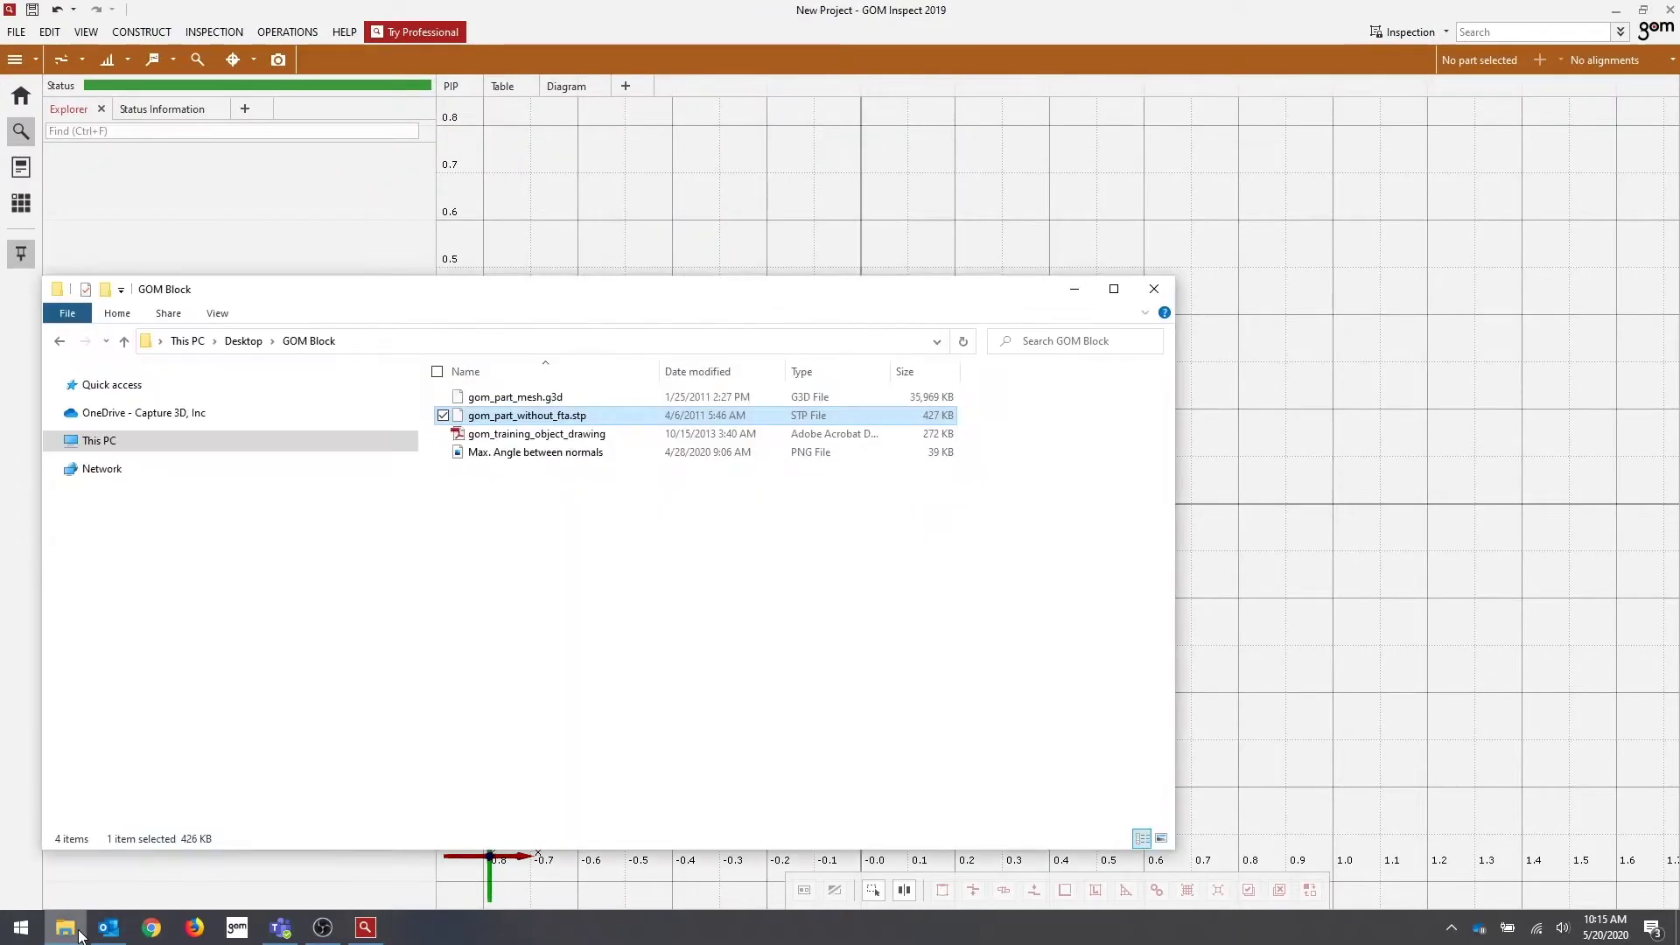
left_click_drag(516, 398, 1287, 444)
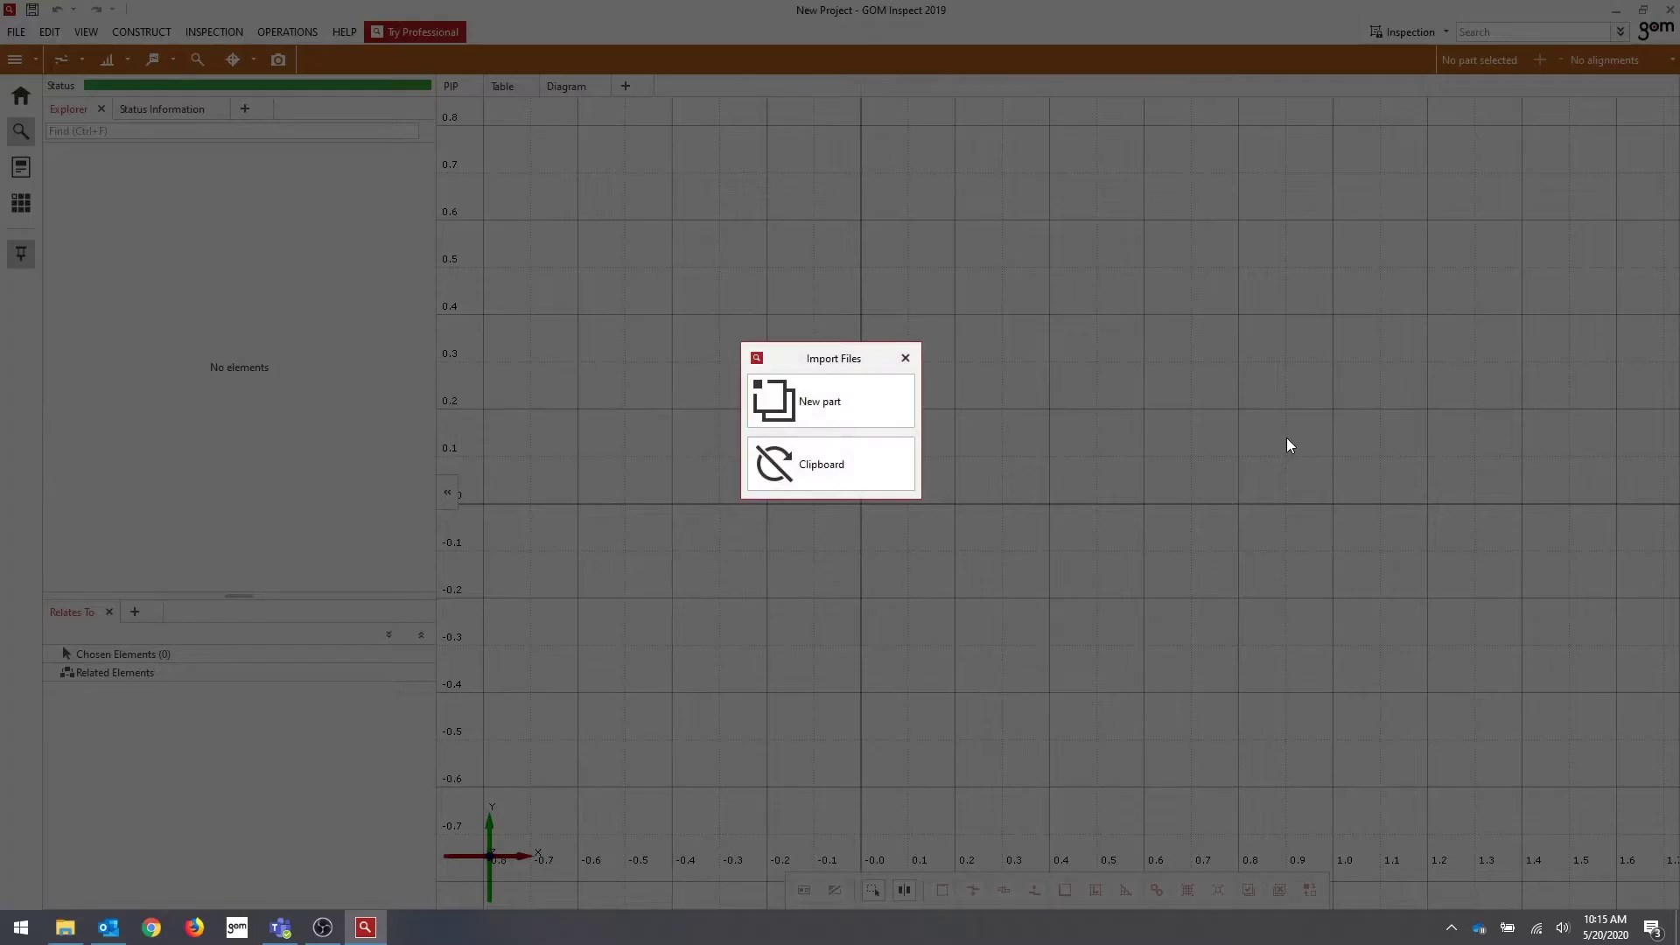
left_click(857, 399)
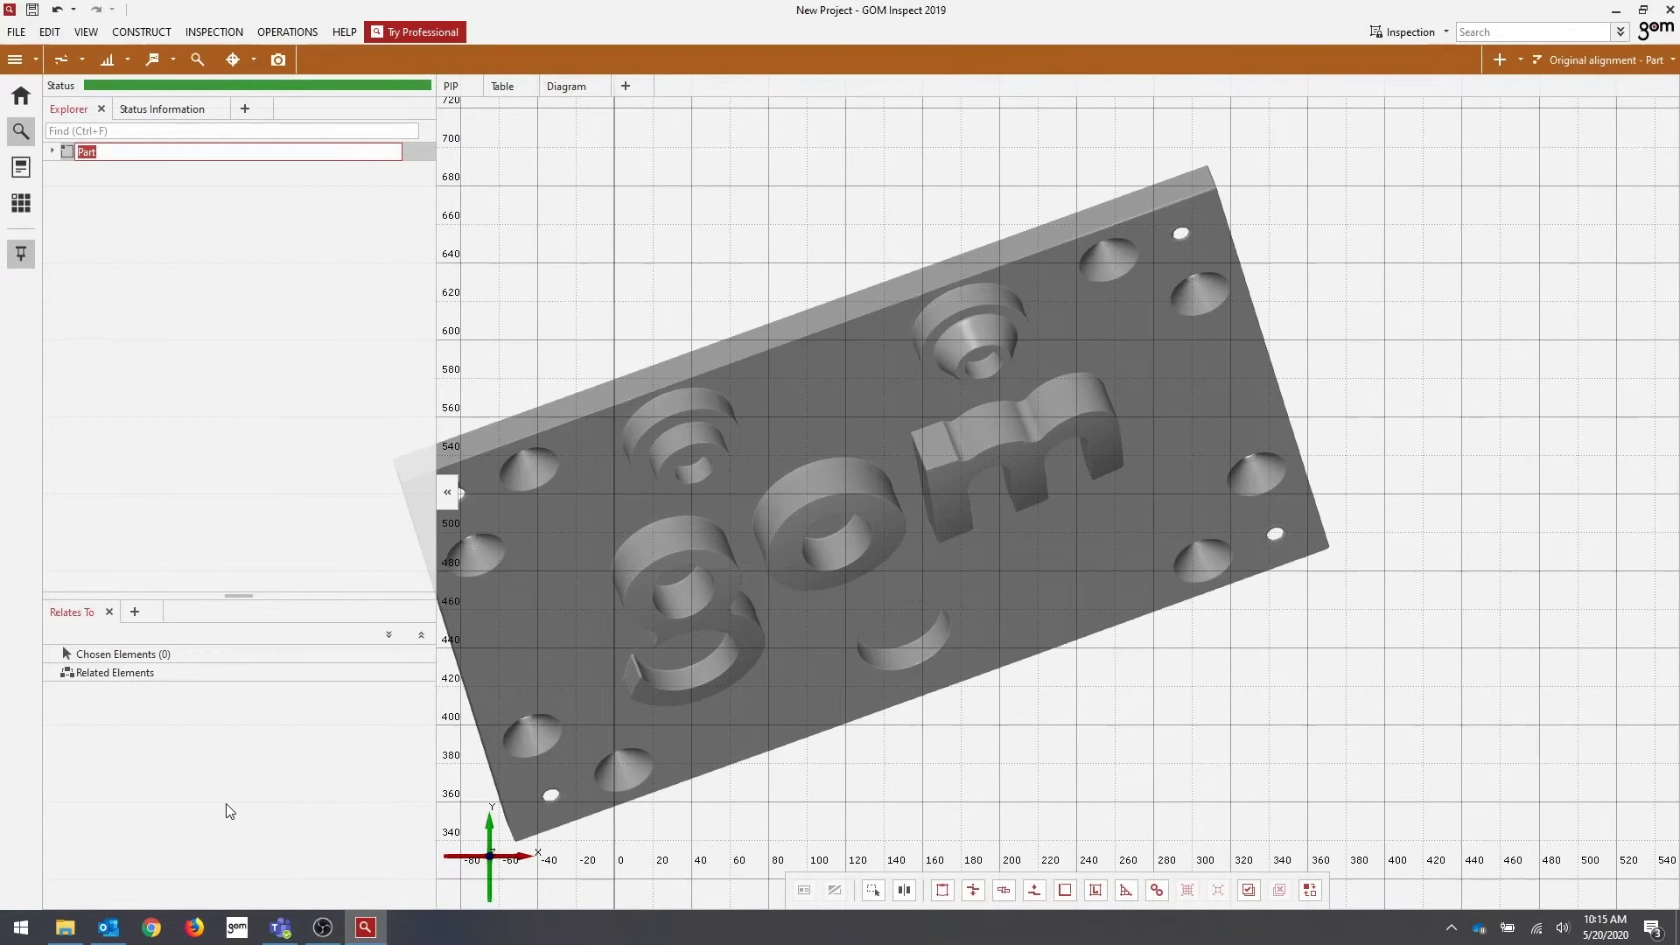
Step: Import gom_part_without_fta.stp into the existing part with medium mesh resolution and the global coordinate system
left_click_drag(711, 532, 738, 564)
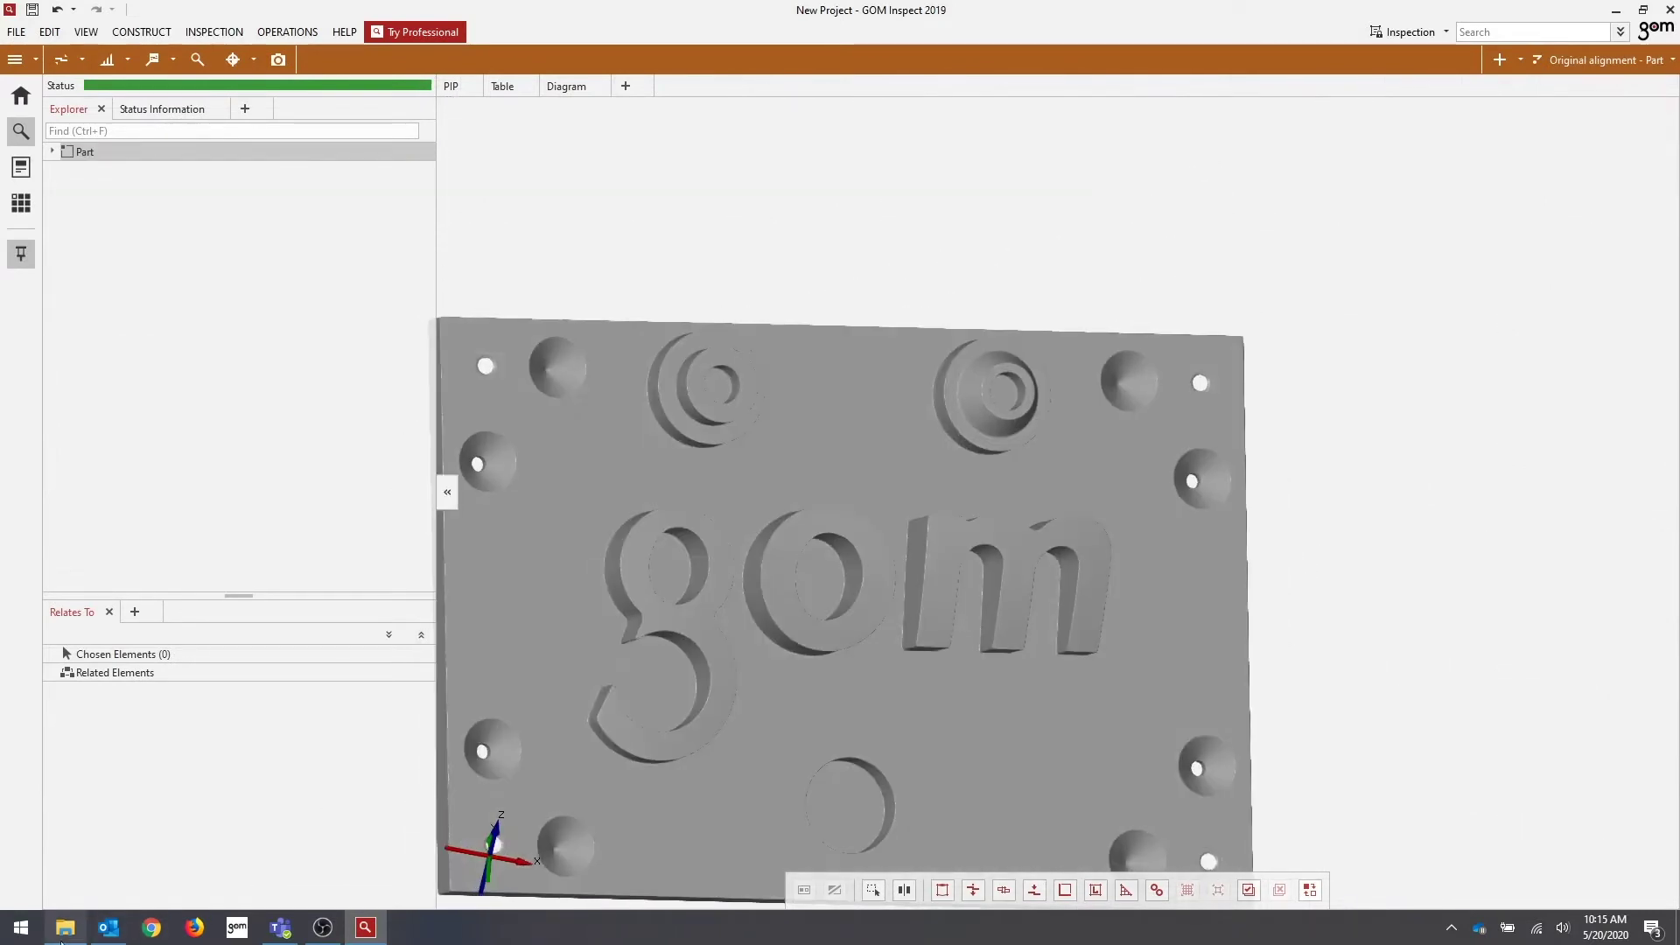
key("alt+Tab")
left_click_drag(503, 419, 1380, 480)
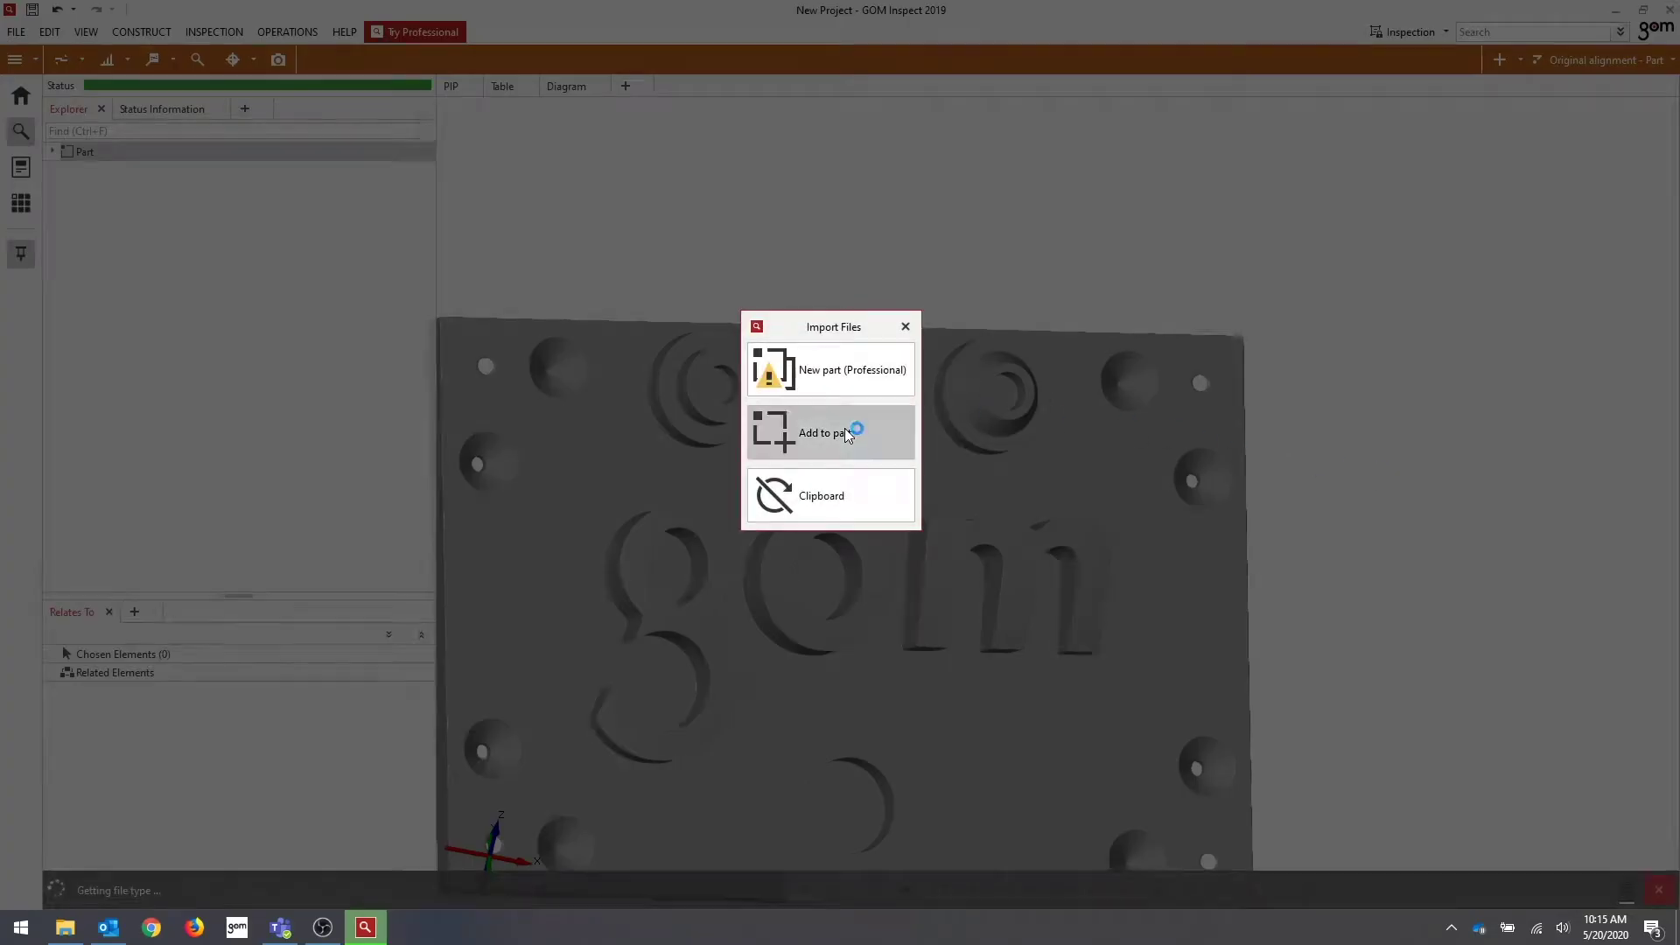
left_click(845, 433)
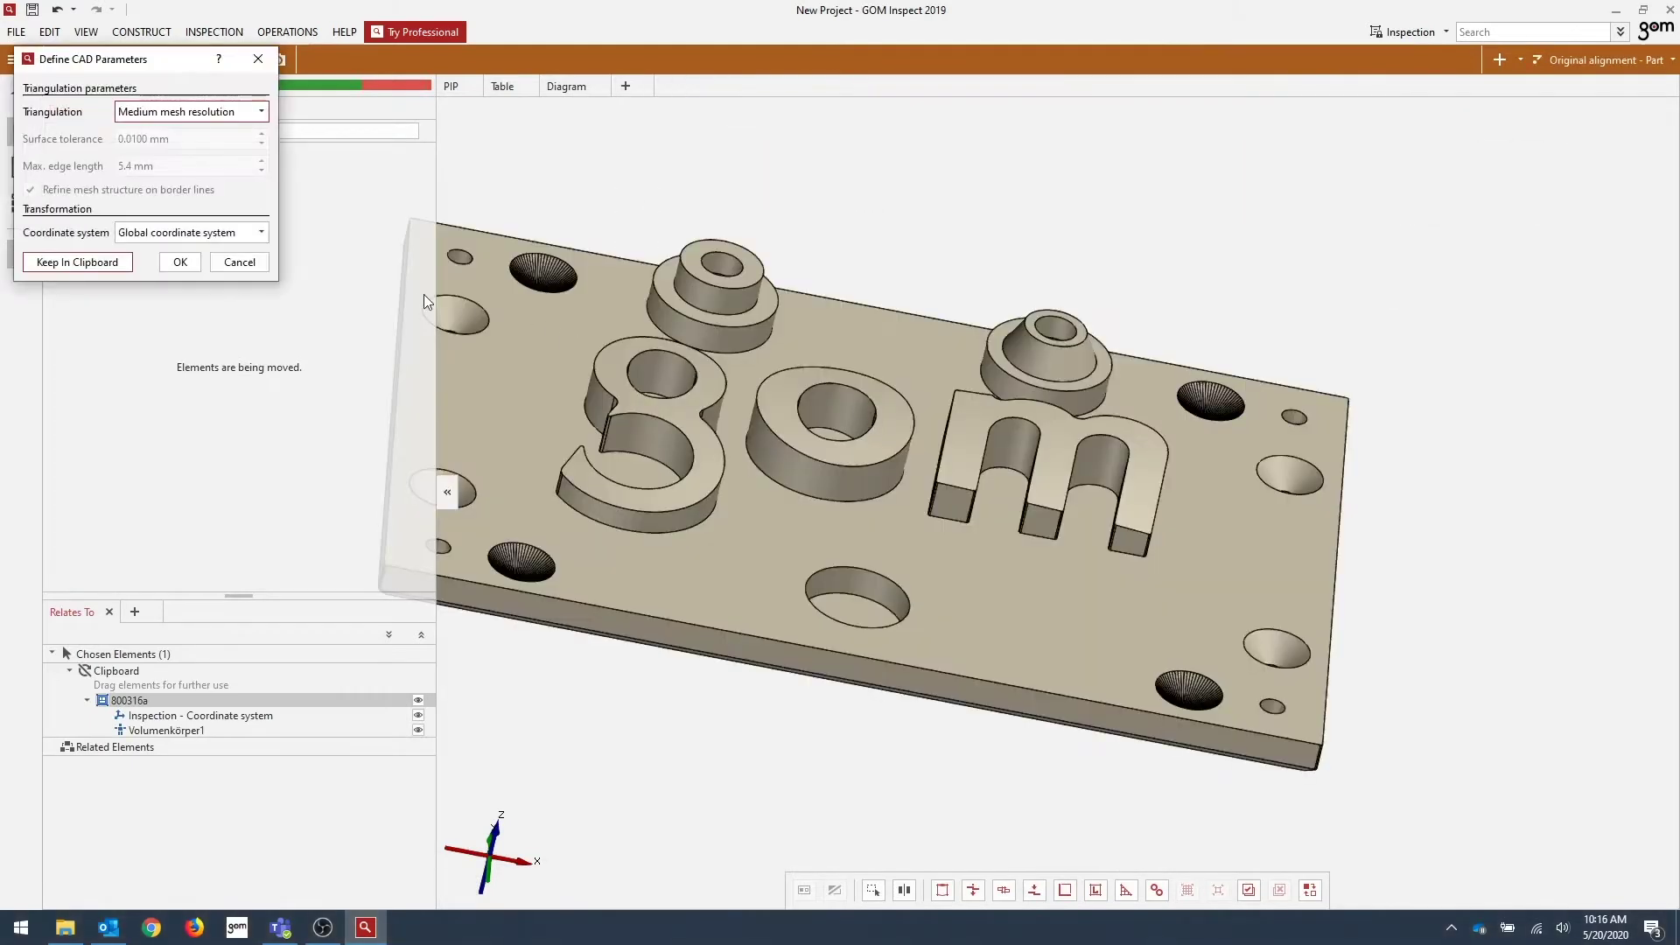
left_click(180, 263)
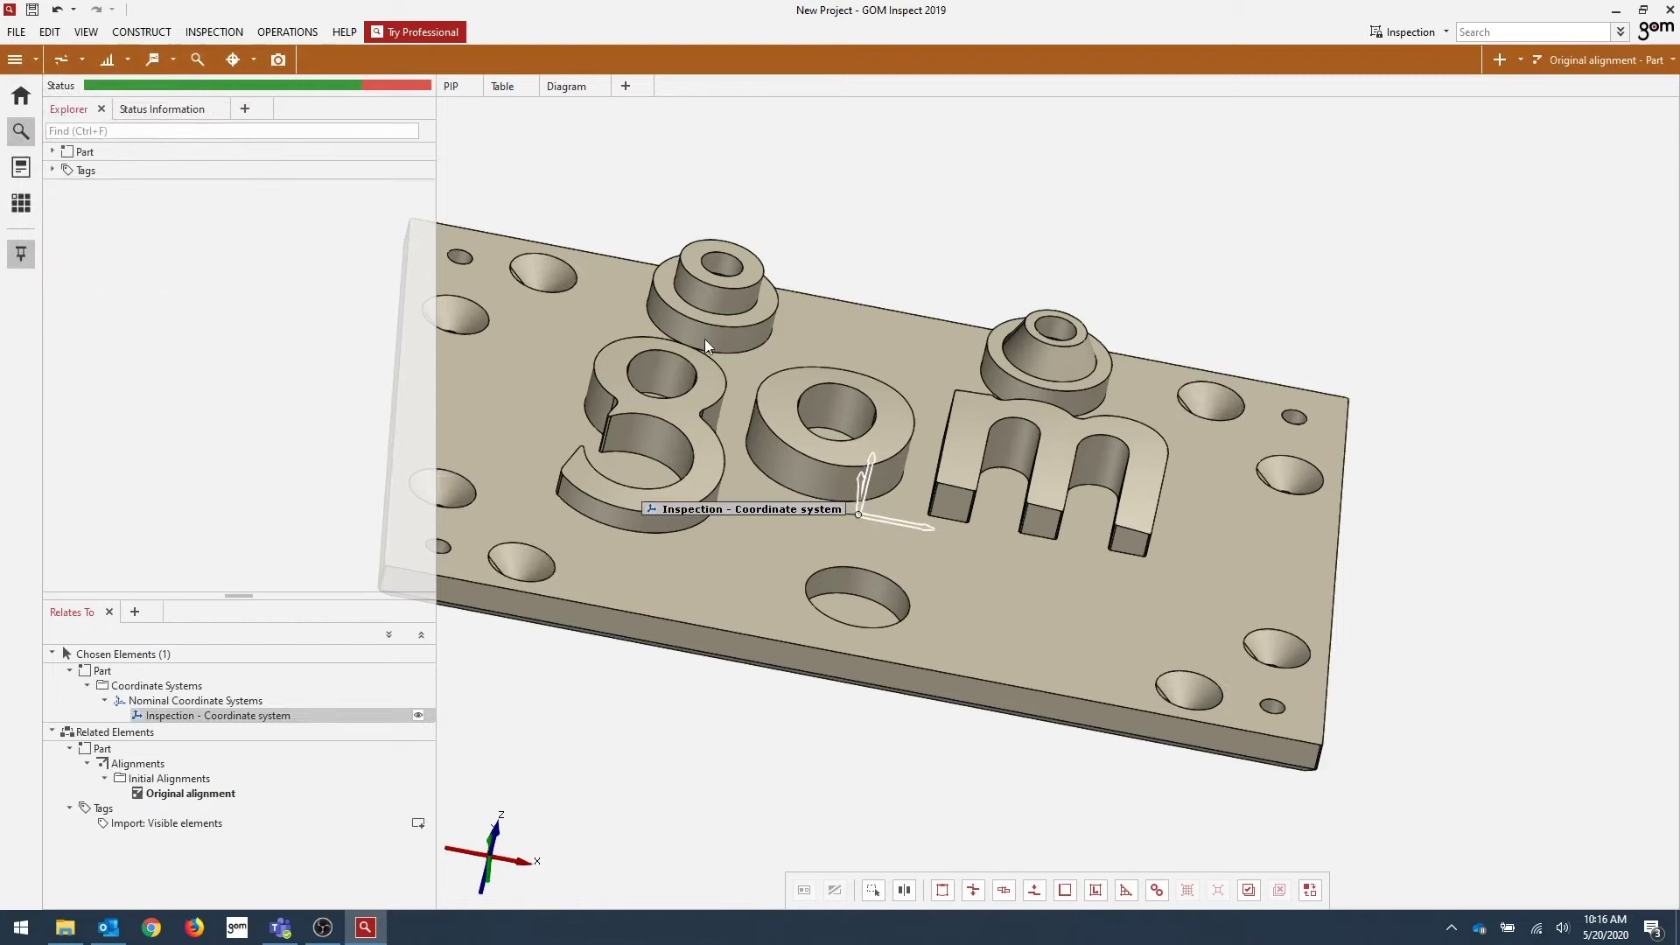
Step: Create a prealignment of the part's mesh to the CAD with short search time and an additional best-fit
scroll(681, 341, "down", 10)
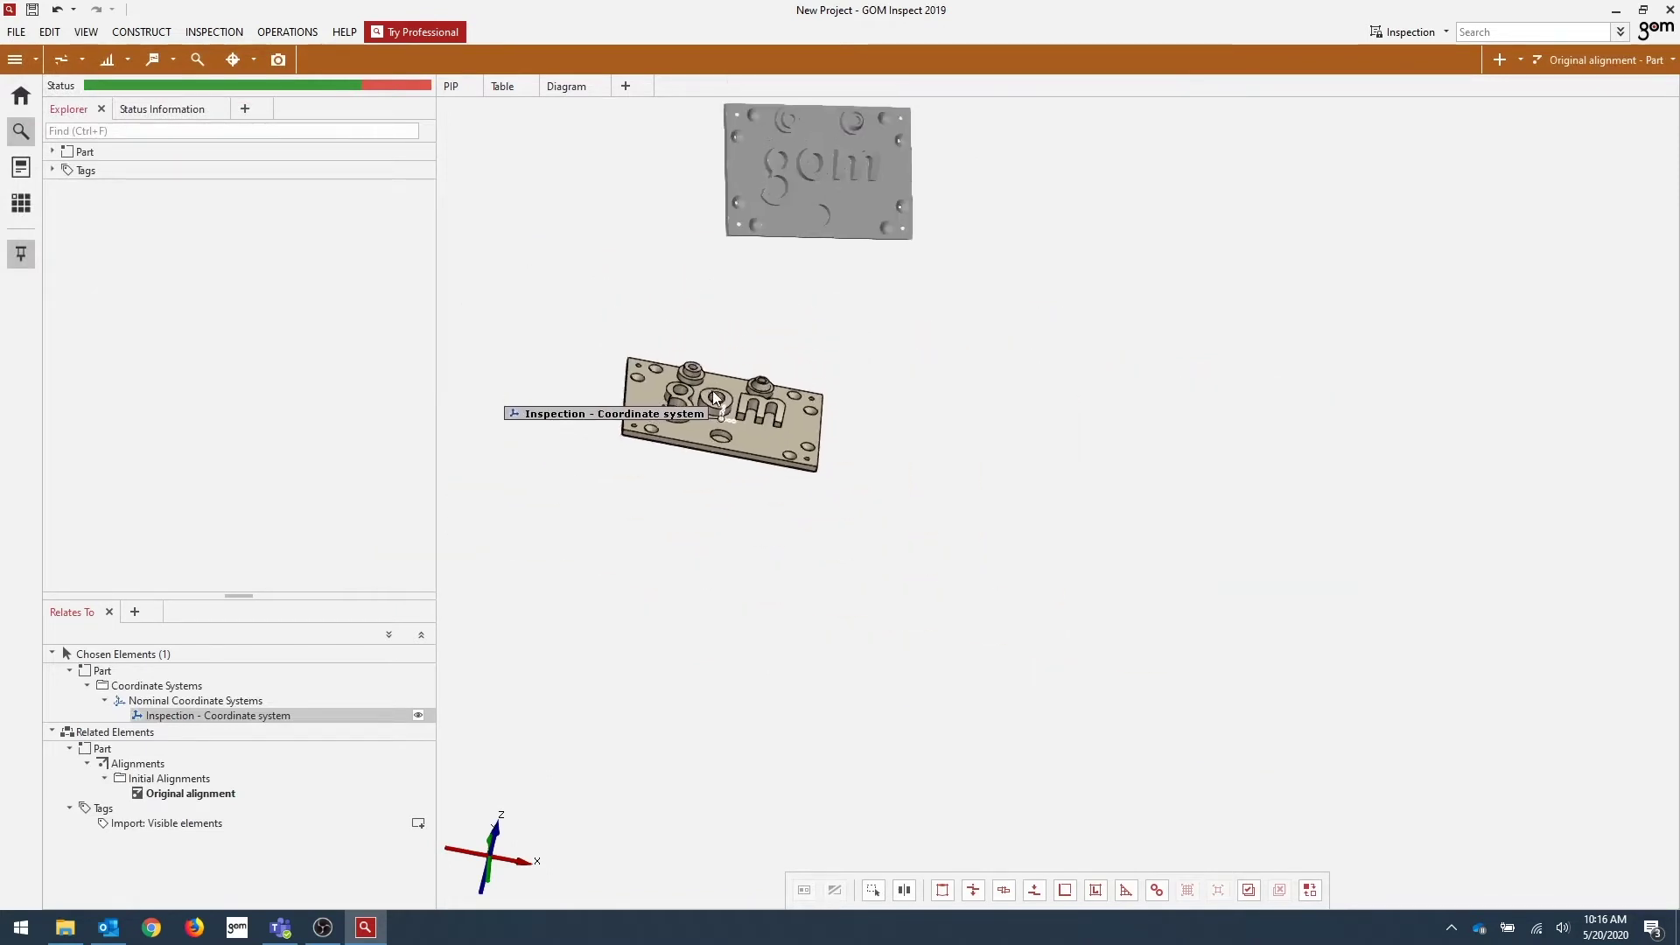
scroll(694, 543, "up", 5)
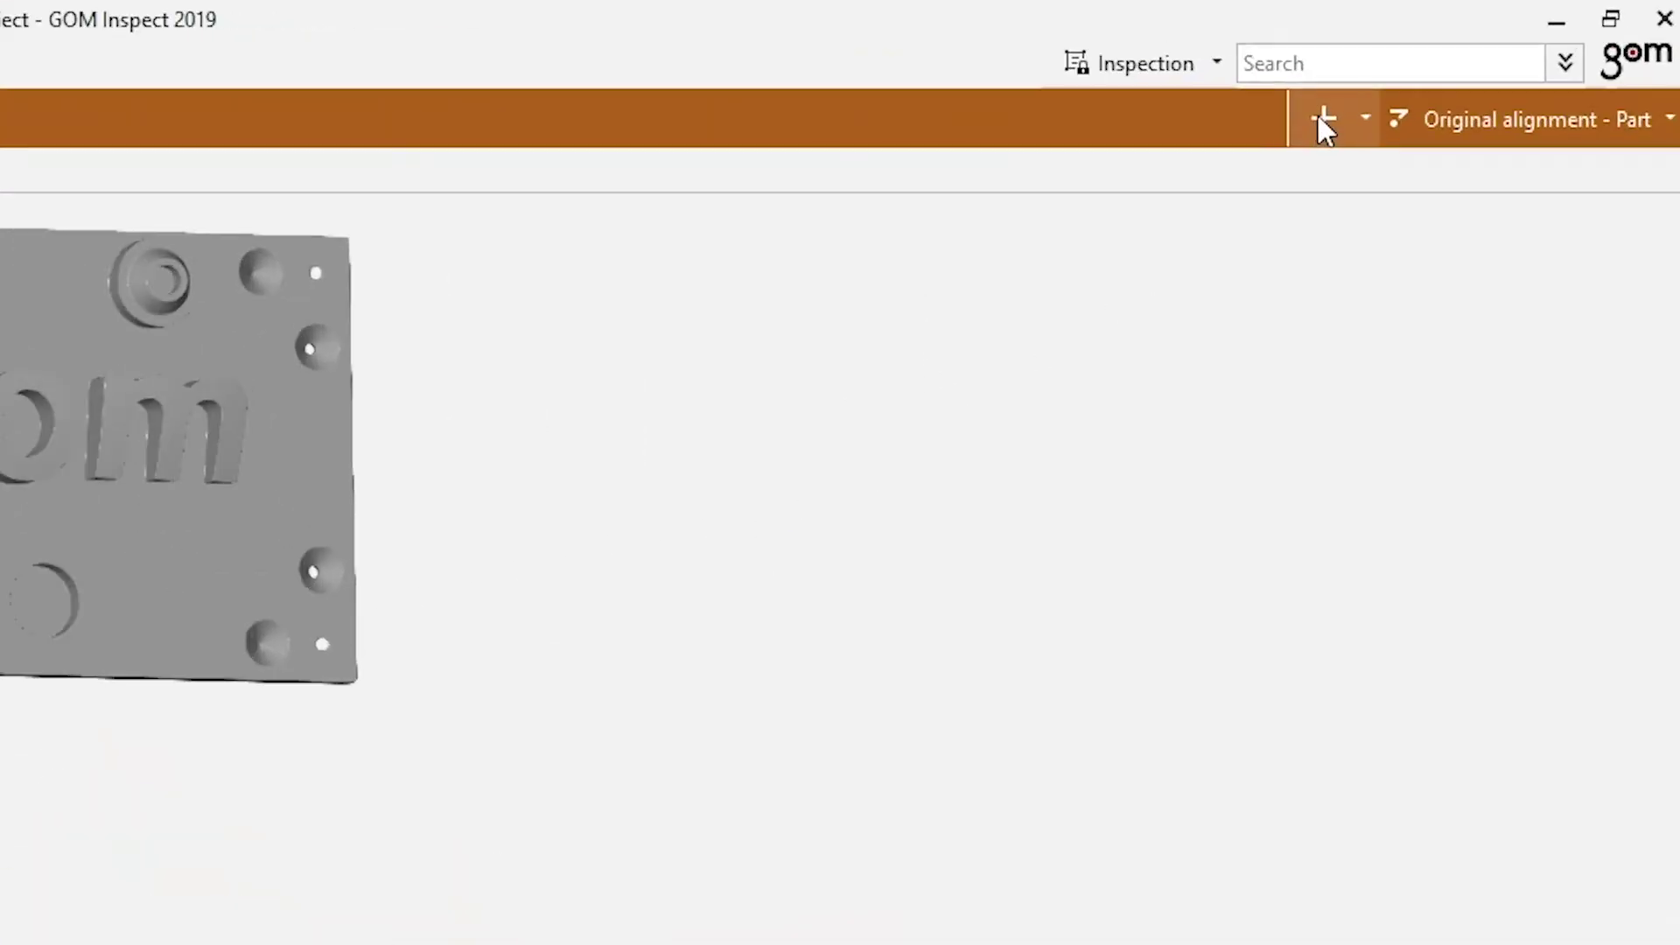
left_click(1498, 59)
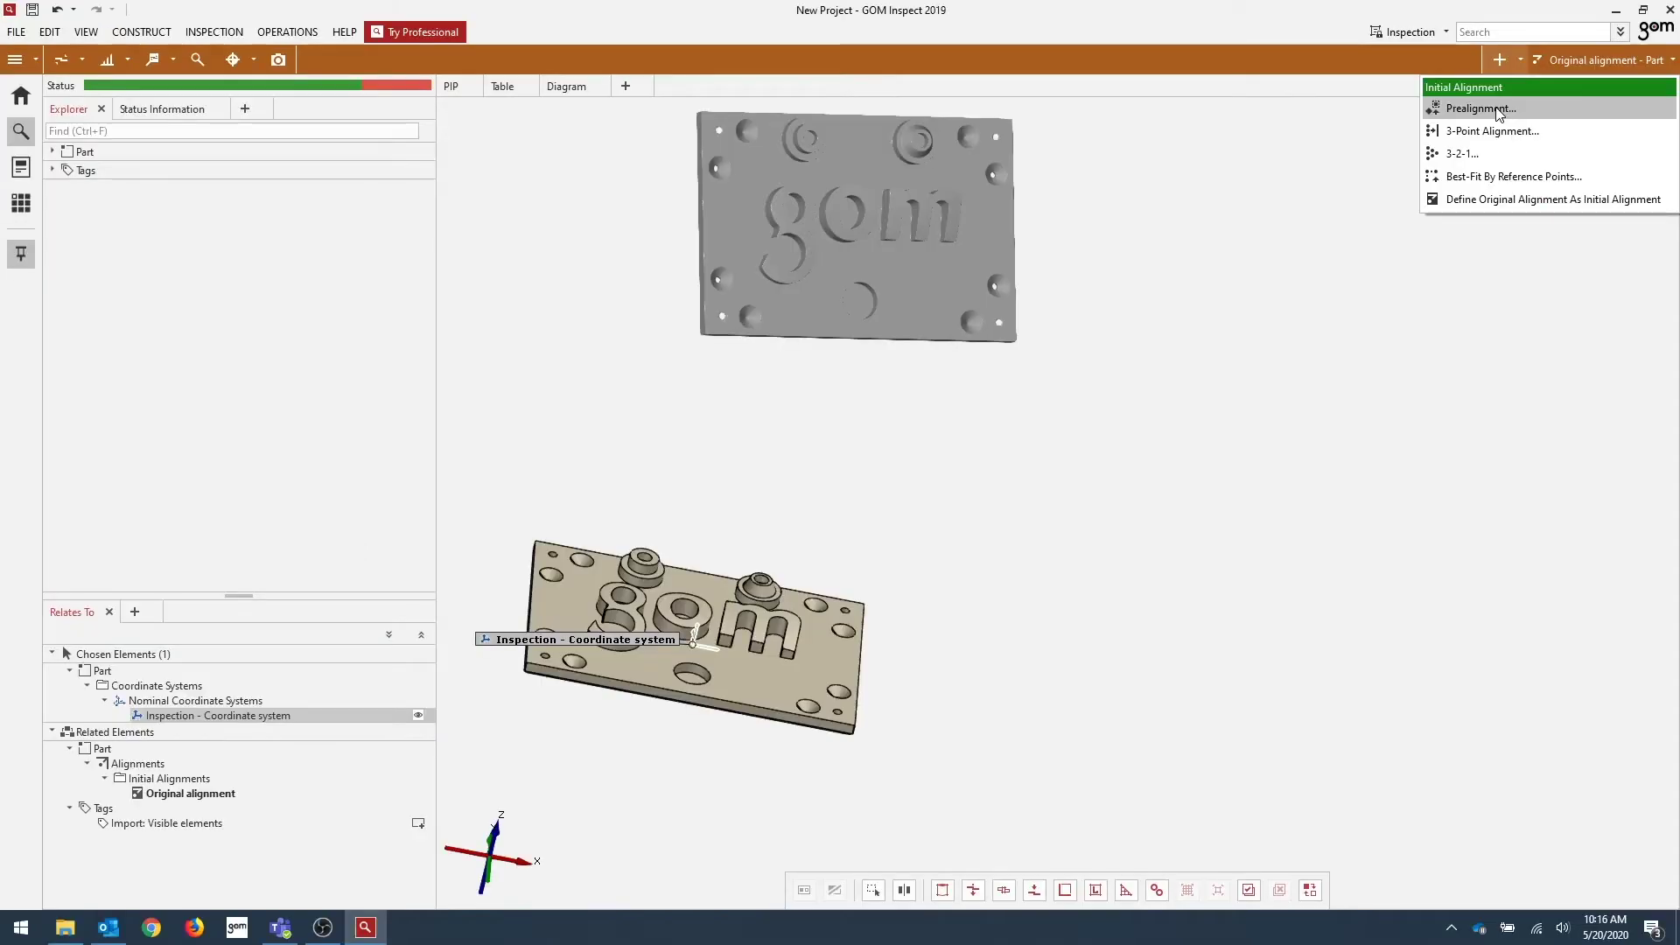
left_click(1497, 108)
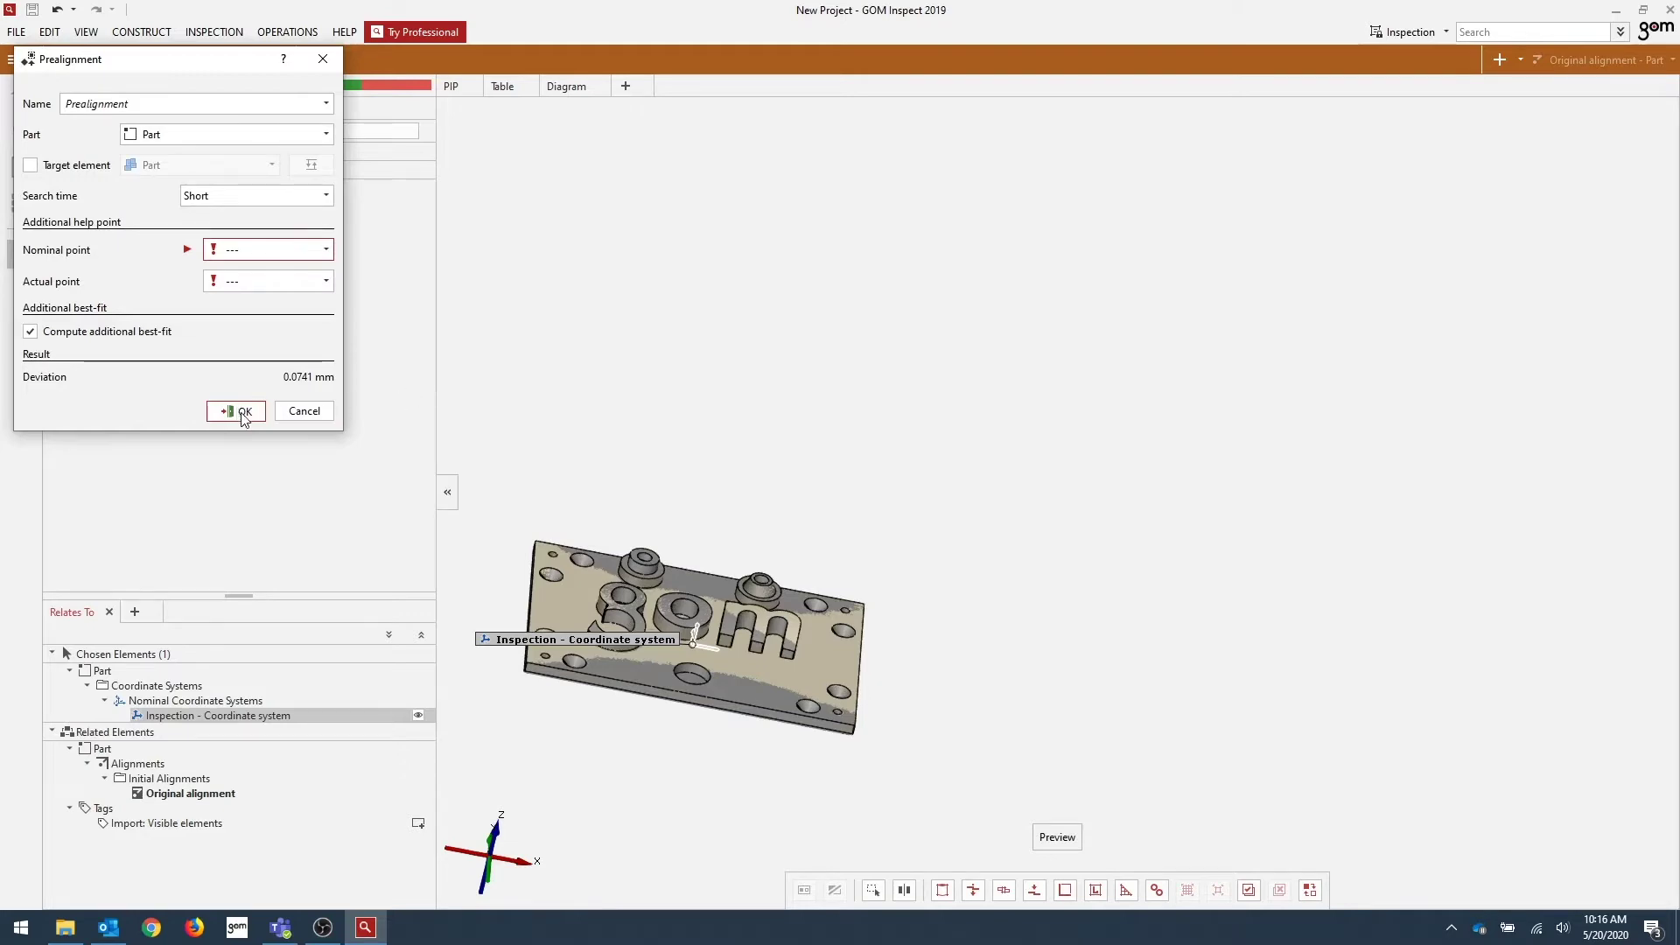
scroll(712, 663, "up", 5)
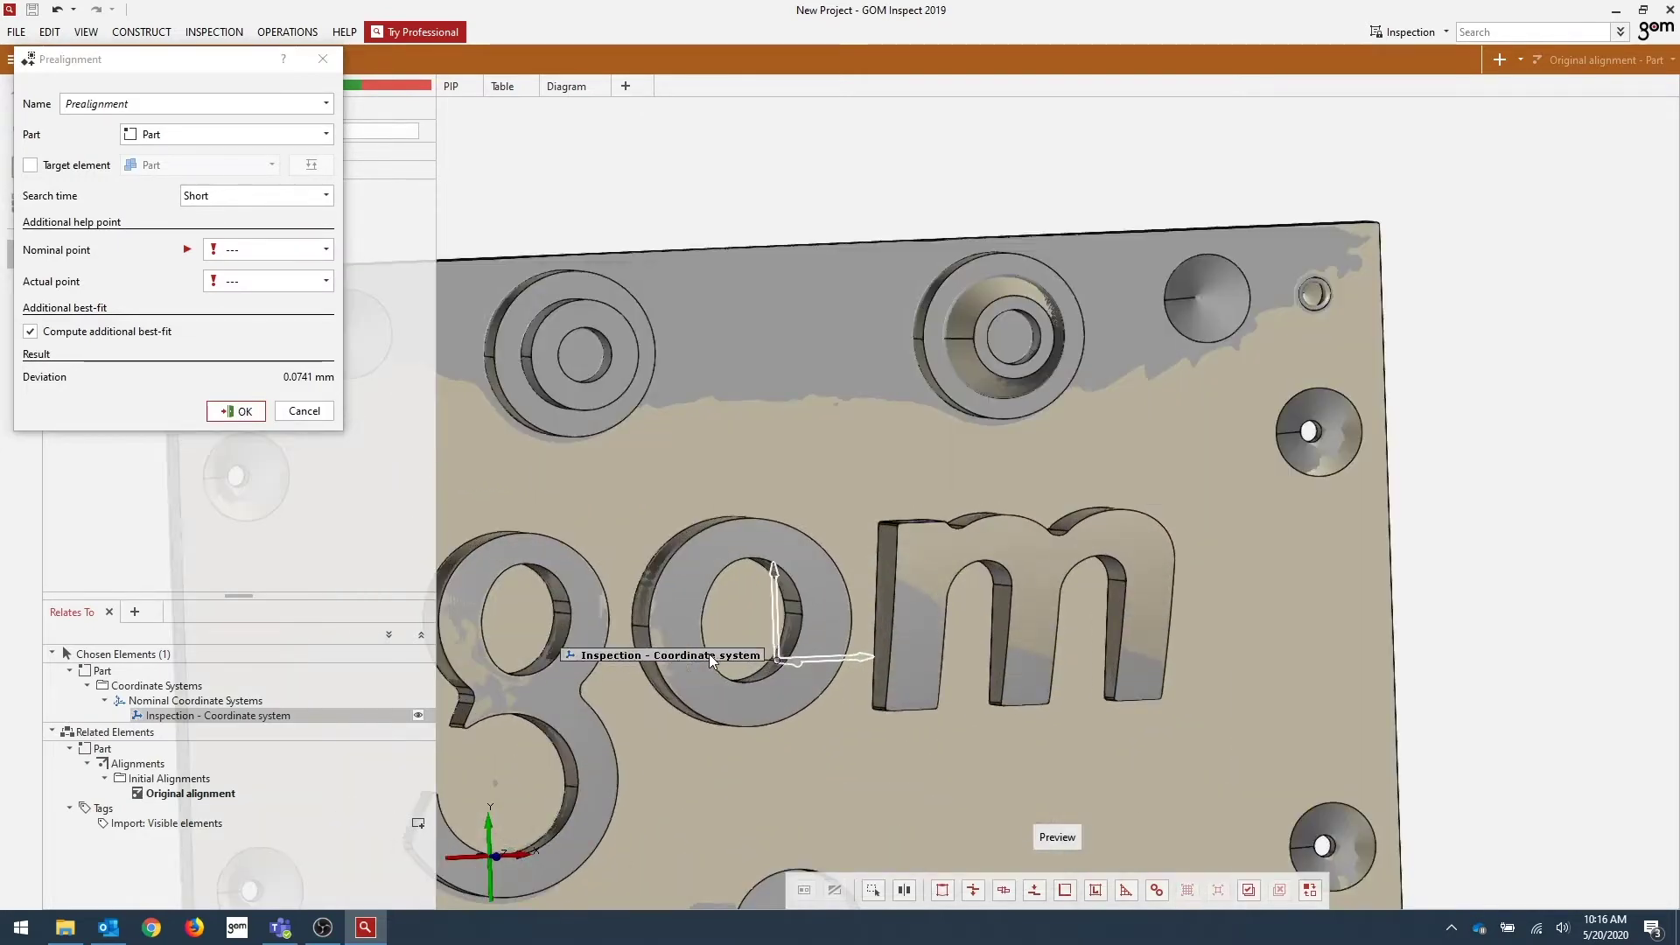
scroll(711, 662, "down", 5)
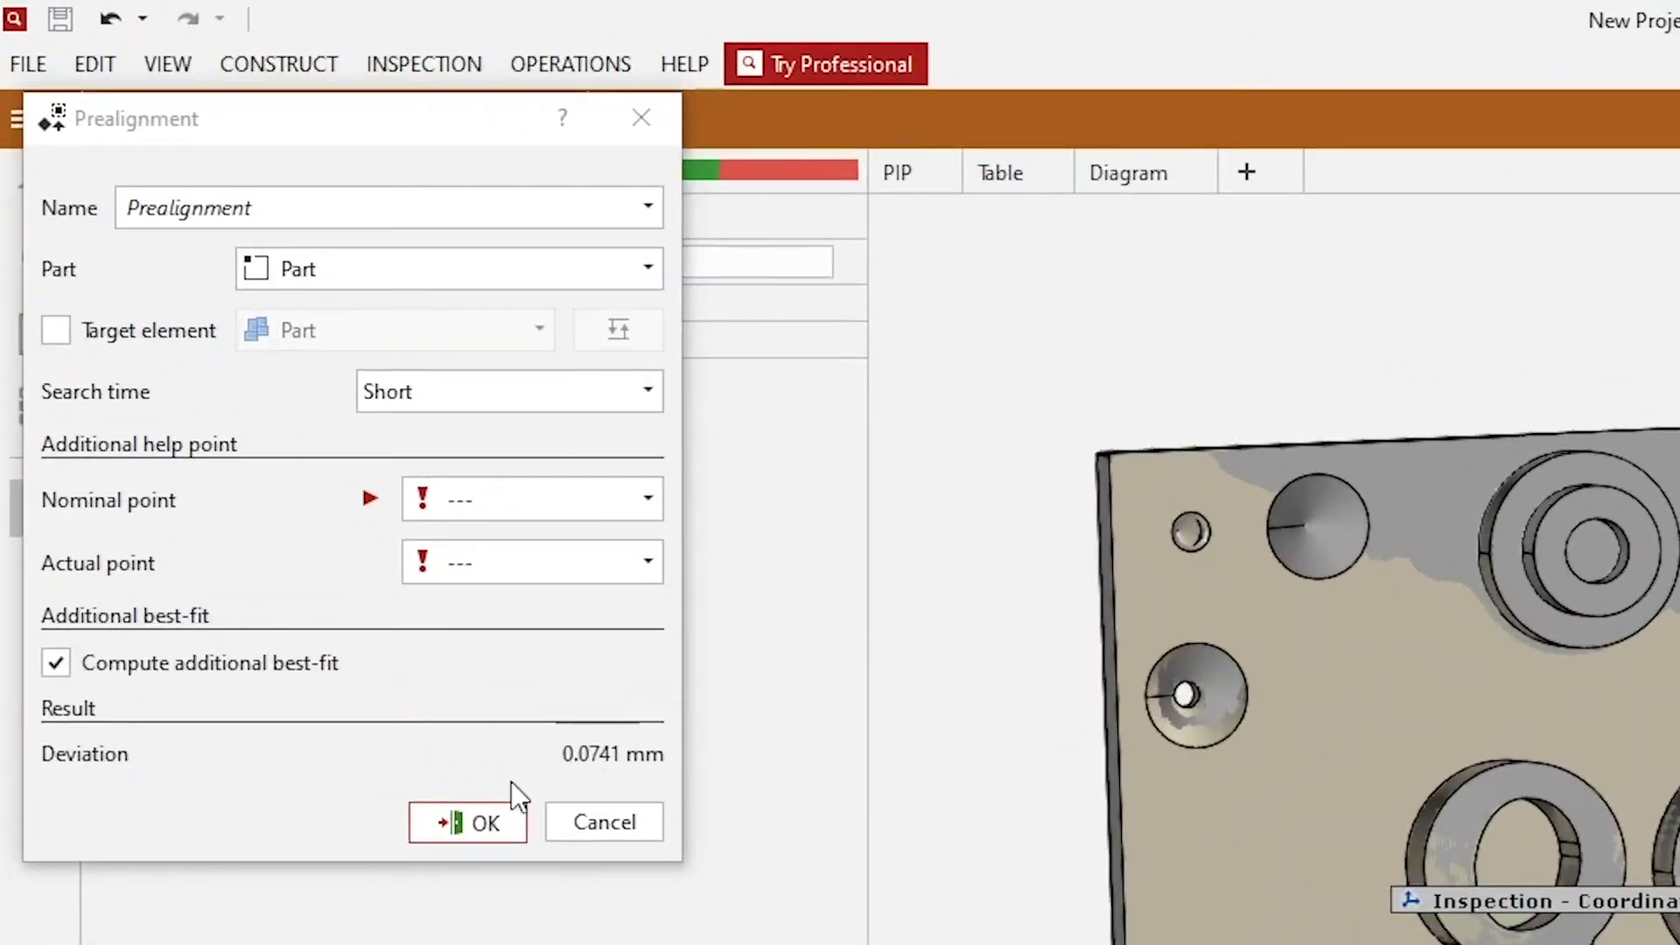
left_click(479, 822)
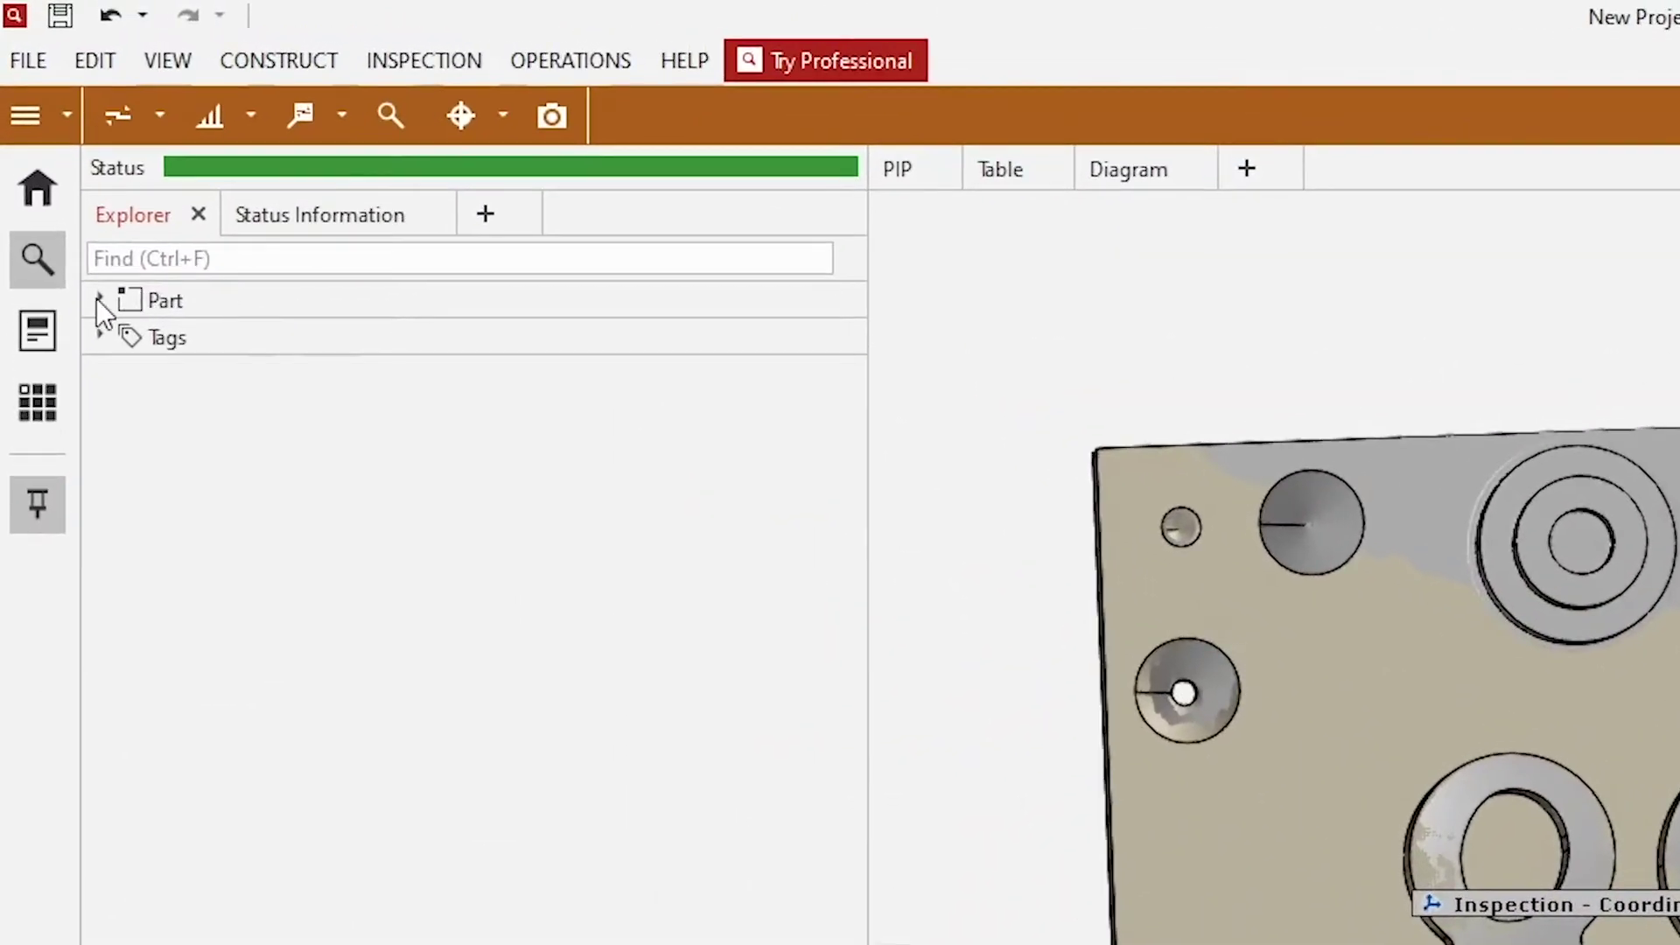
Step: List the part's elements and examine how well the aligned mesh and CAD overlap around the raised gom letters
left_click(99, 299)
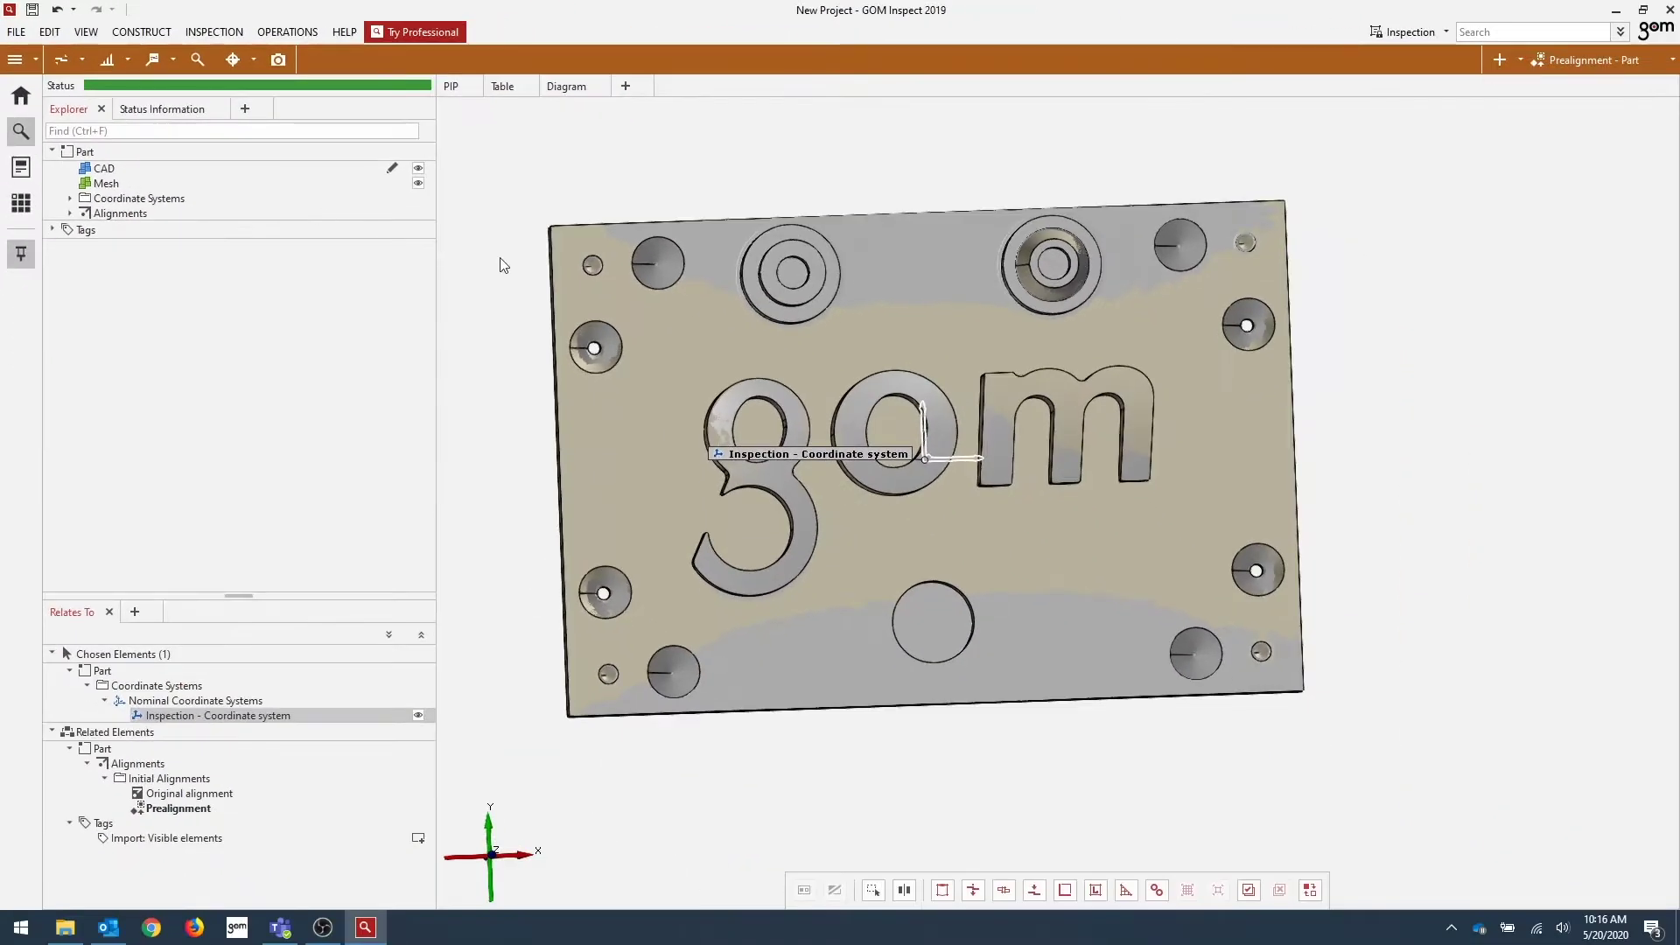
mouse_move(894, 506)
left_mouse_down()
mouse_move(896, 433)
mouse_move(894, 506)
mouse_move(889, 454)
left_mouse_up()
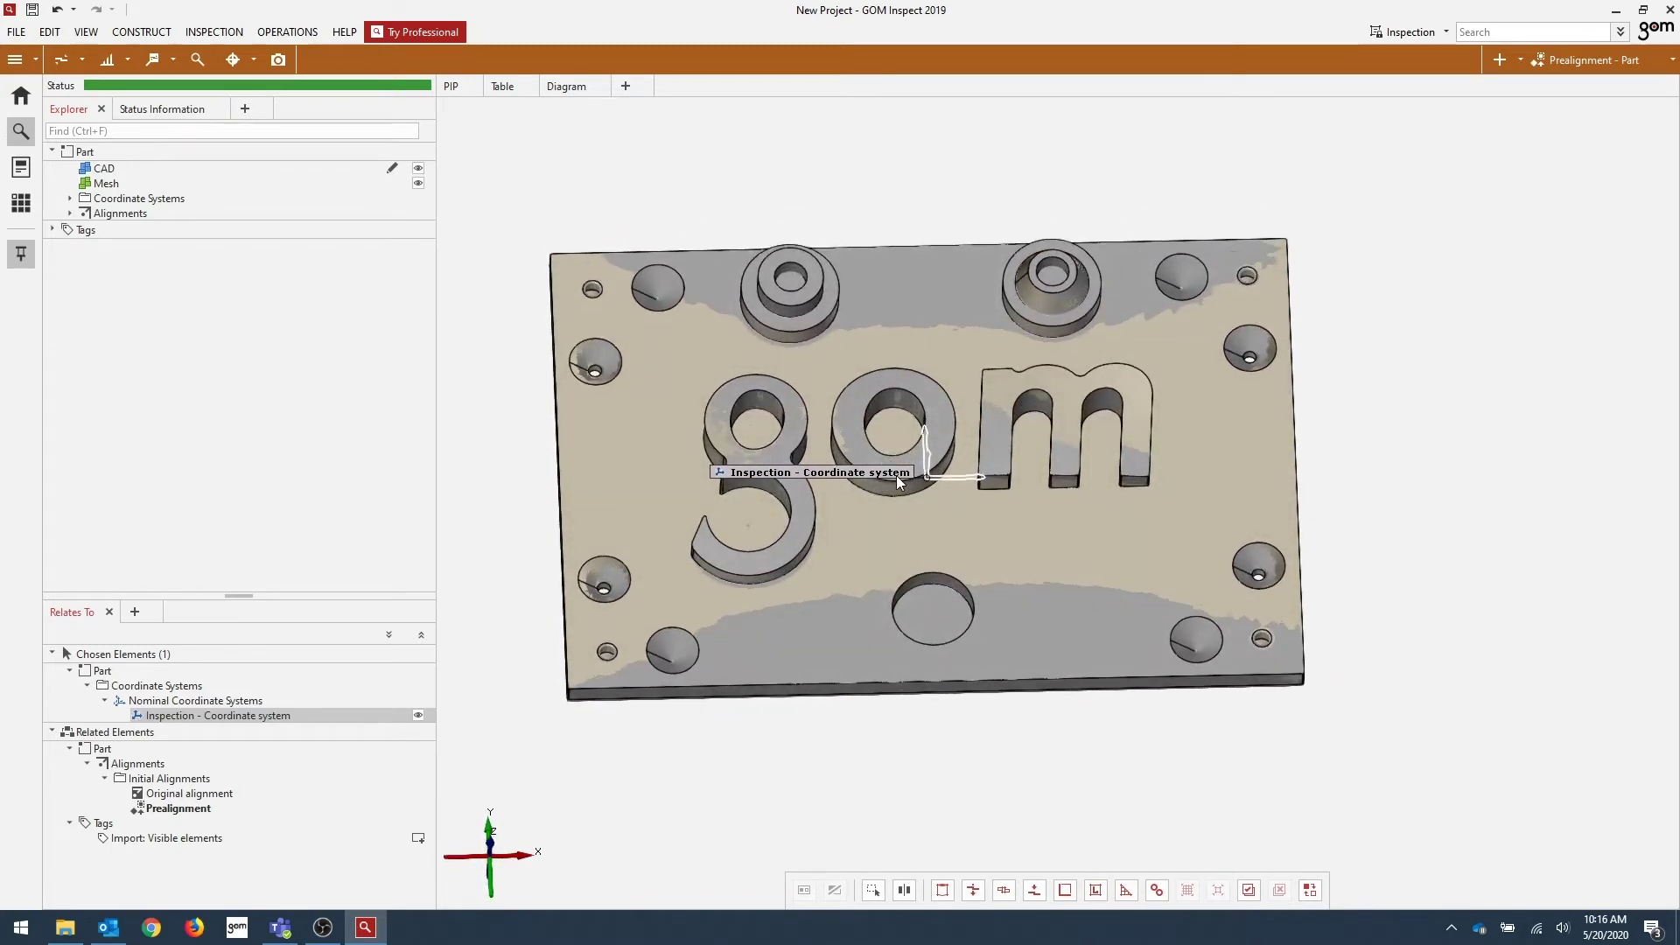
scroll(899, 475, "up", 5)
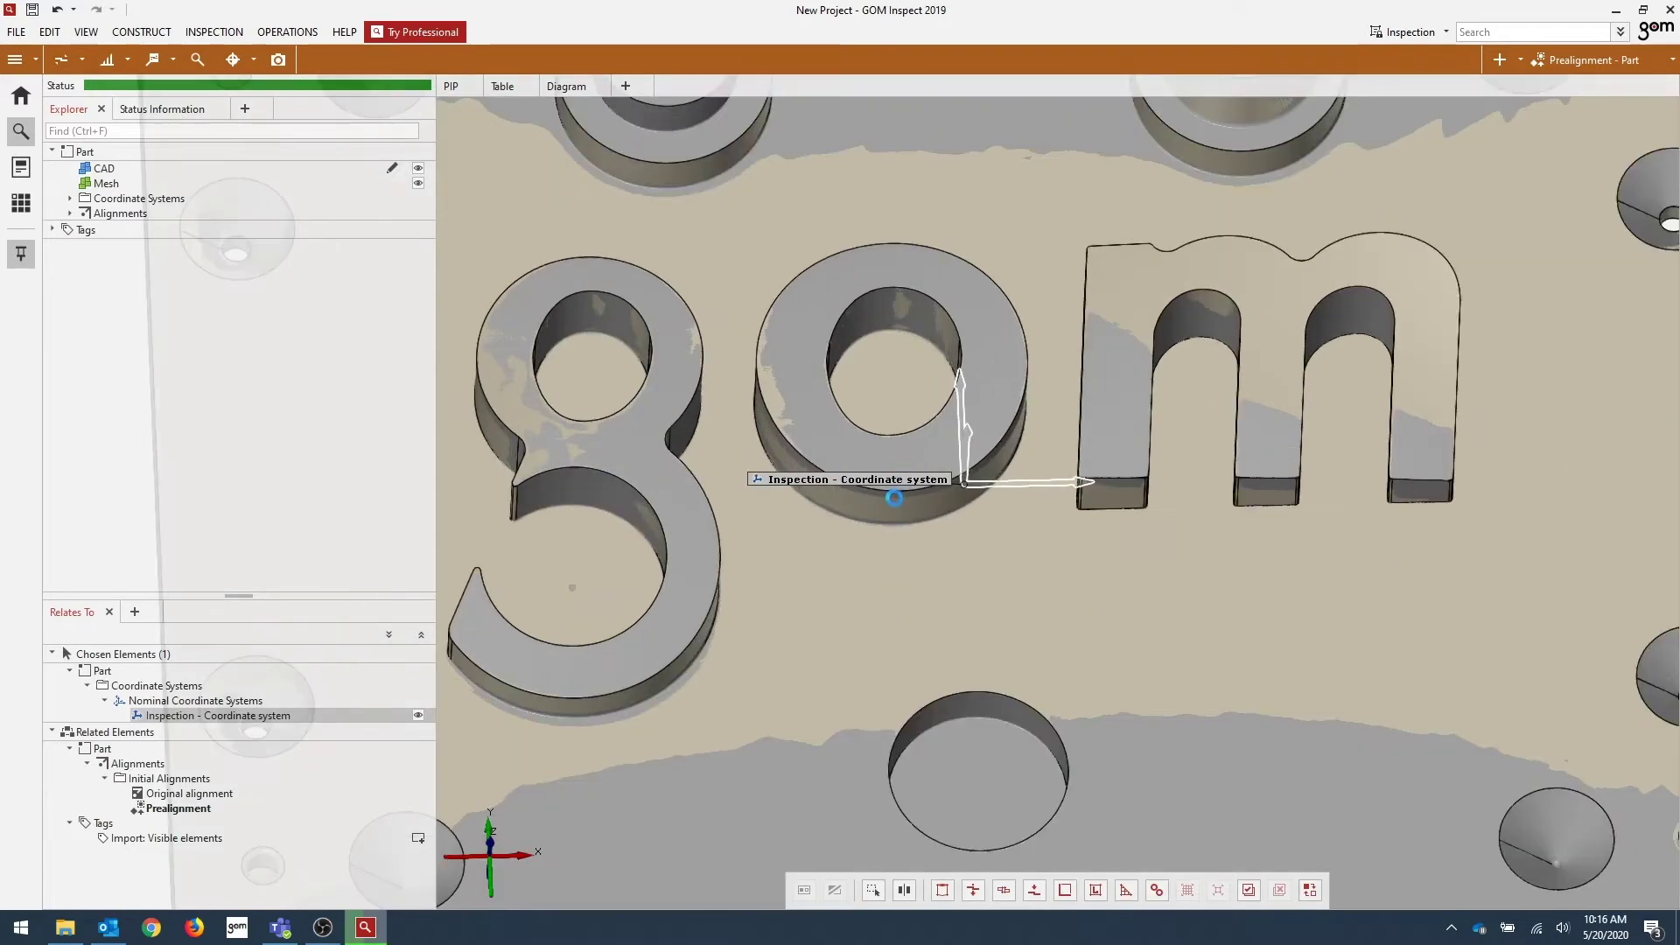
scroll(900, 490, "up", 3)
scroll(899, 504, "up", 3)
left_click_drag(876, 410, 890, 480)
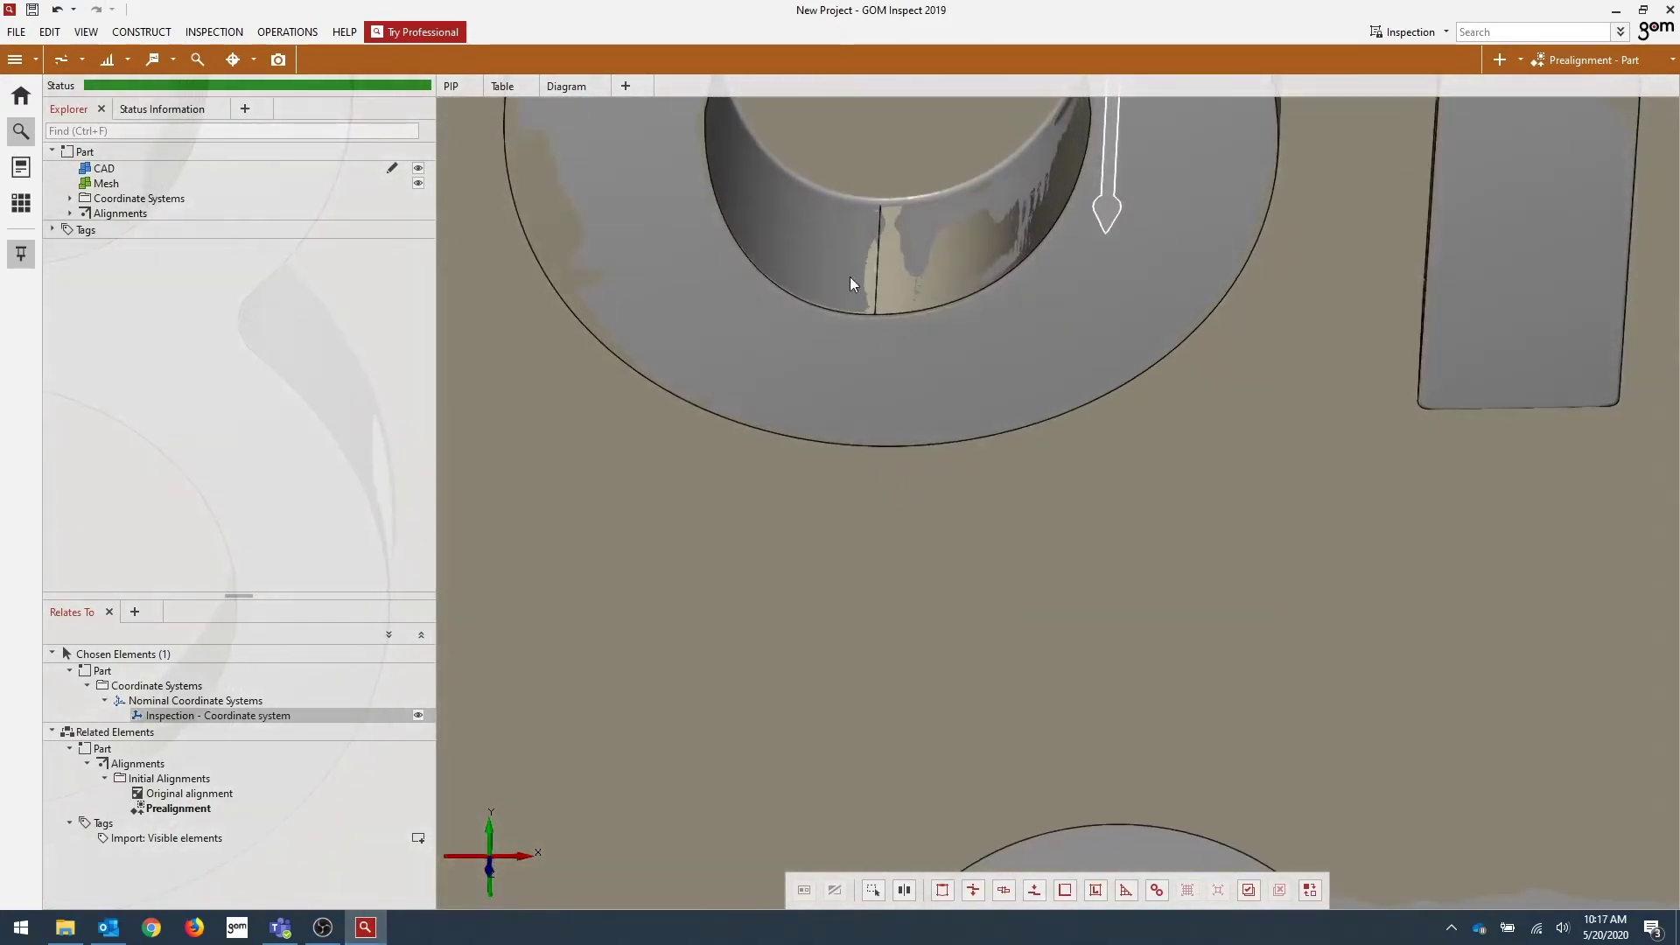
left_click_drag(865, 439, 879, 312)
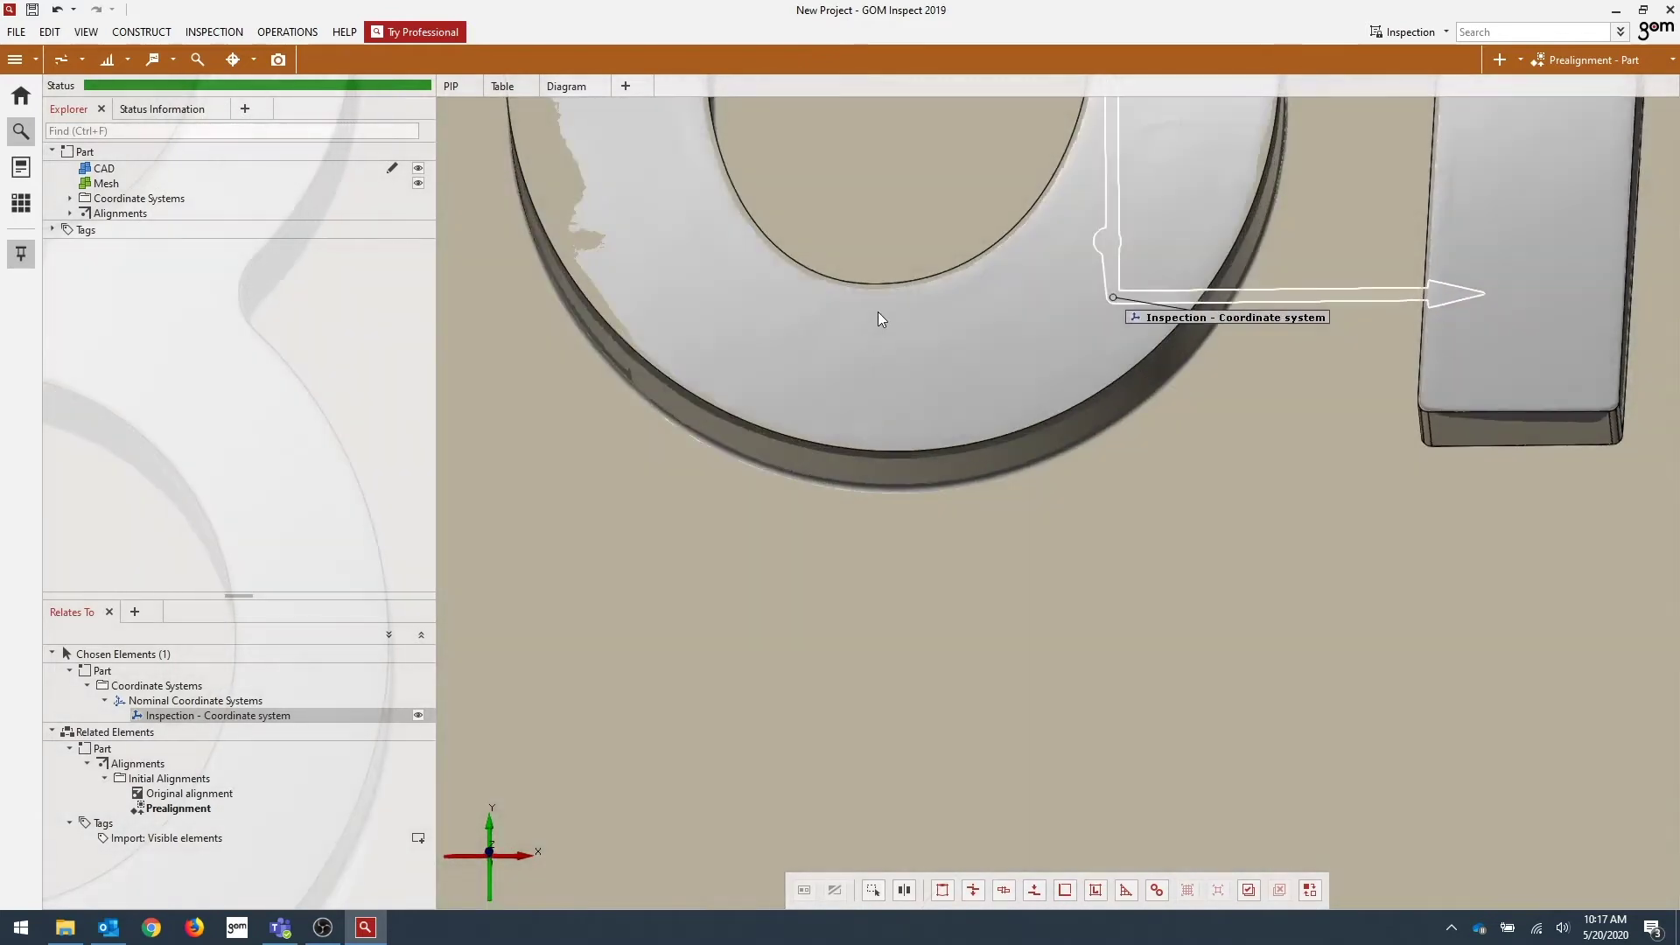
scroll(863, 415, "down", 10)
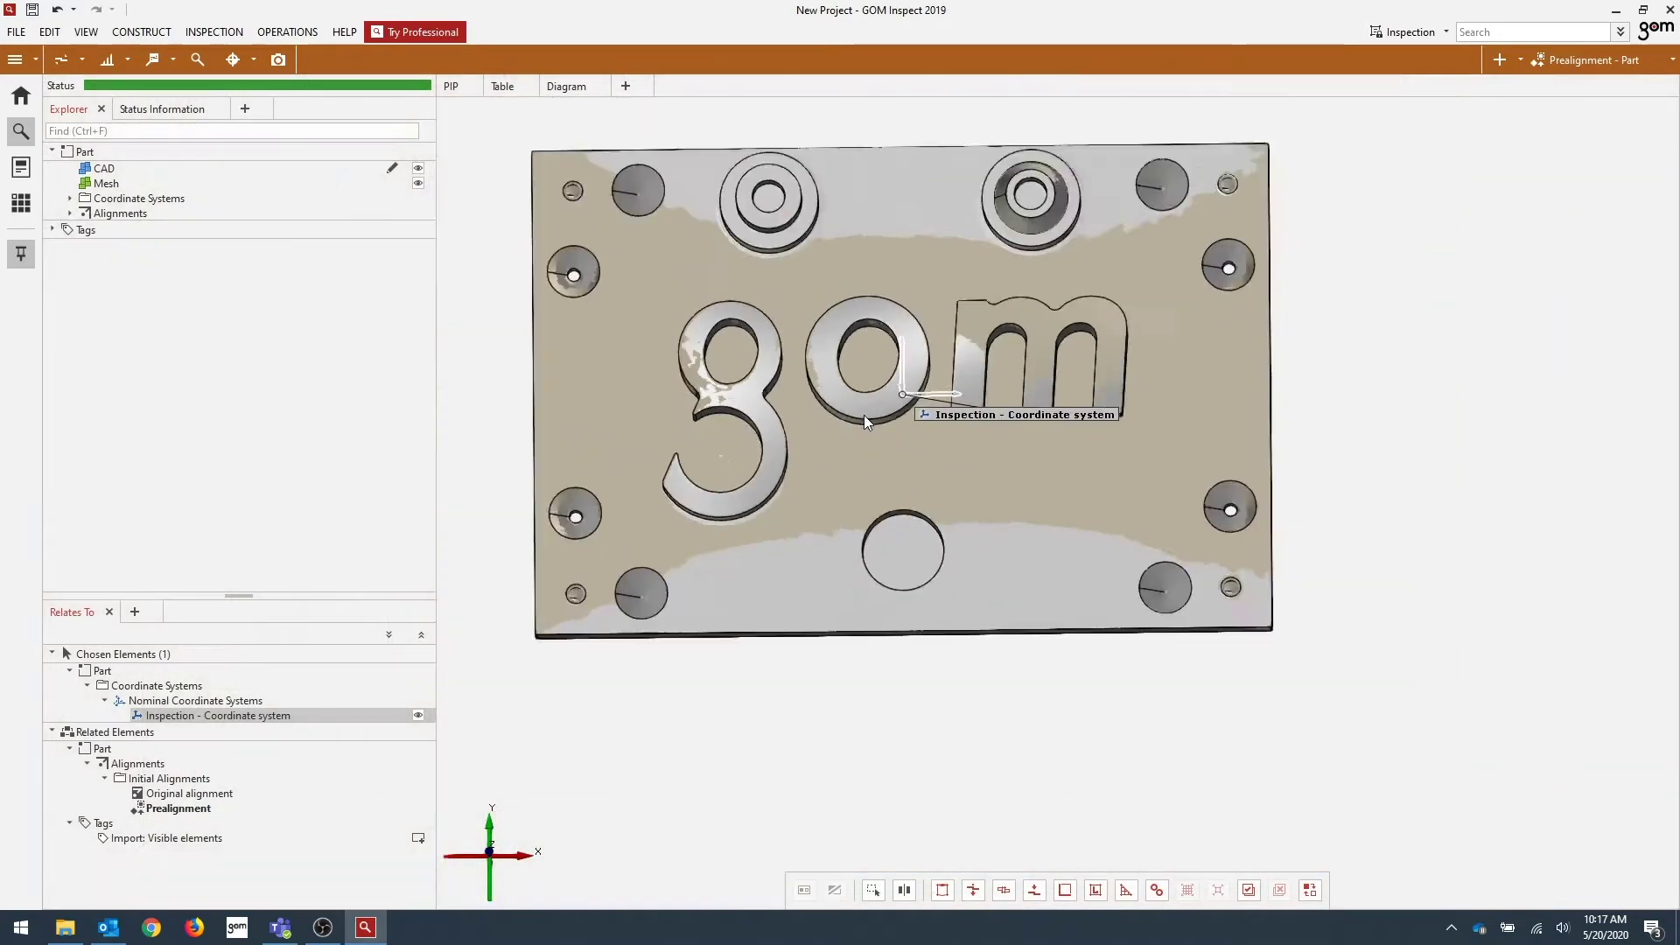
left_click_drag(692, 410, 777, 419)
Step: Toggle the CAD and mesh visibility to view each alone, ending with only the CAD shown
left_click(418, 182)
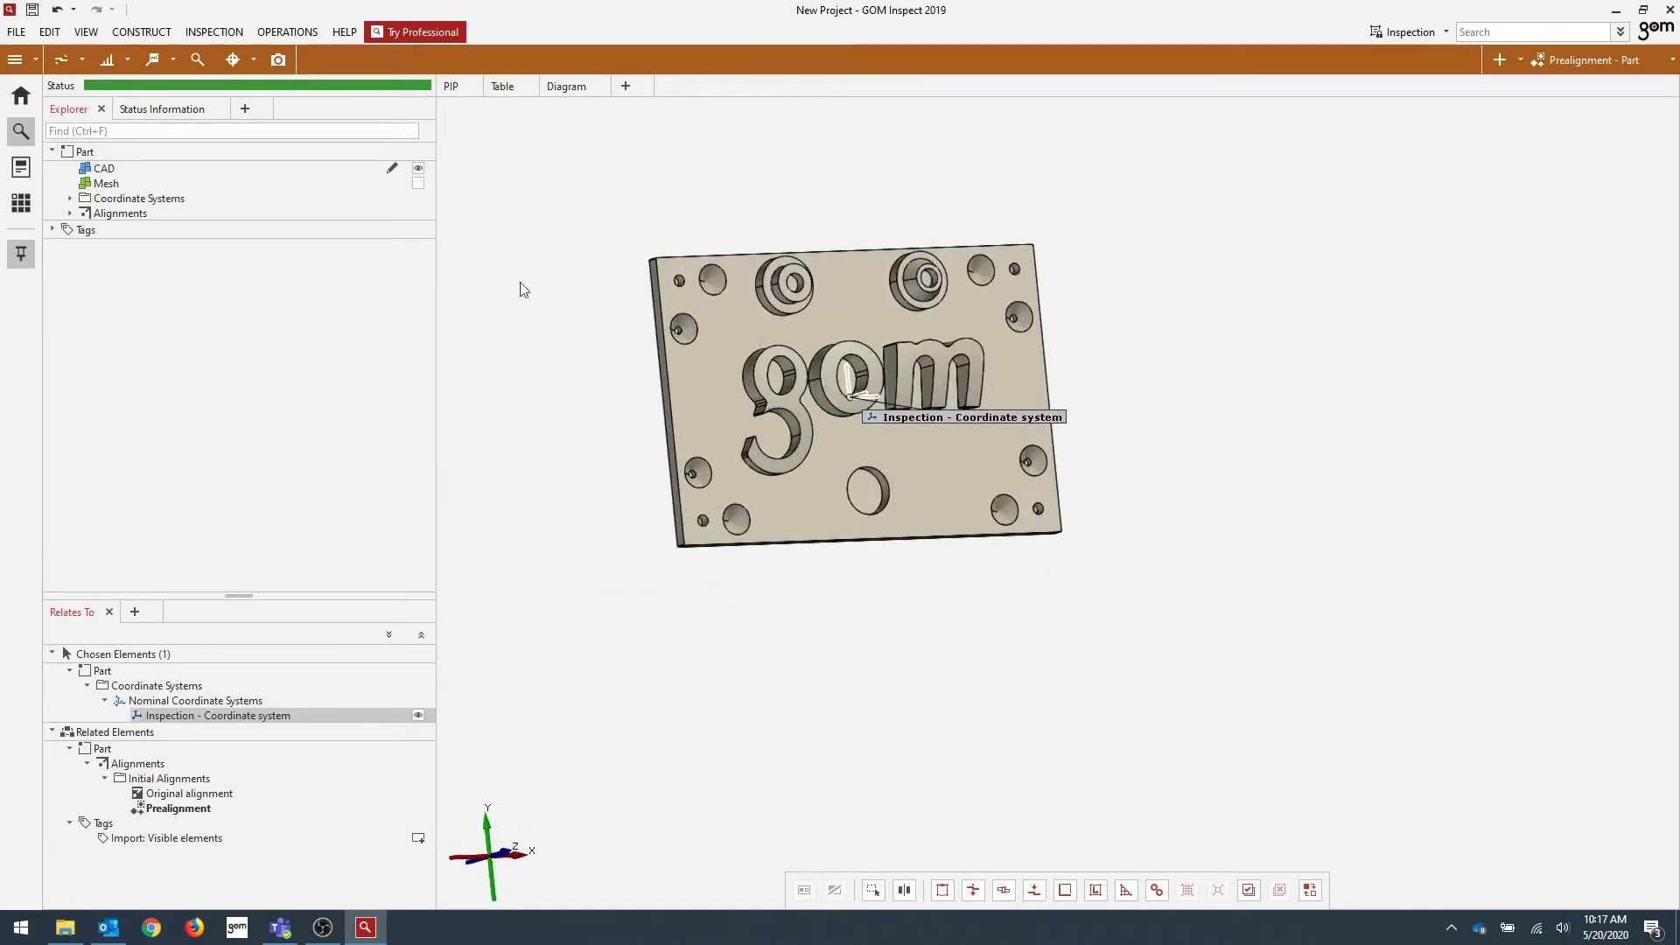
left_click_drag(633, 382, 569, 350)
left_click(418, 168)
left_click(418, 183)
left_click_drag(685, 364, 631, 379)
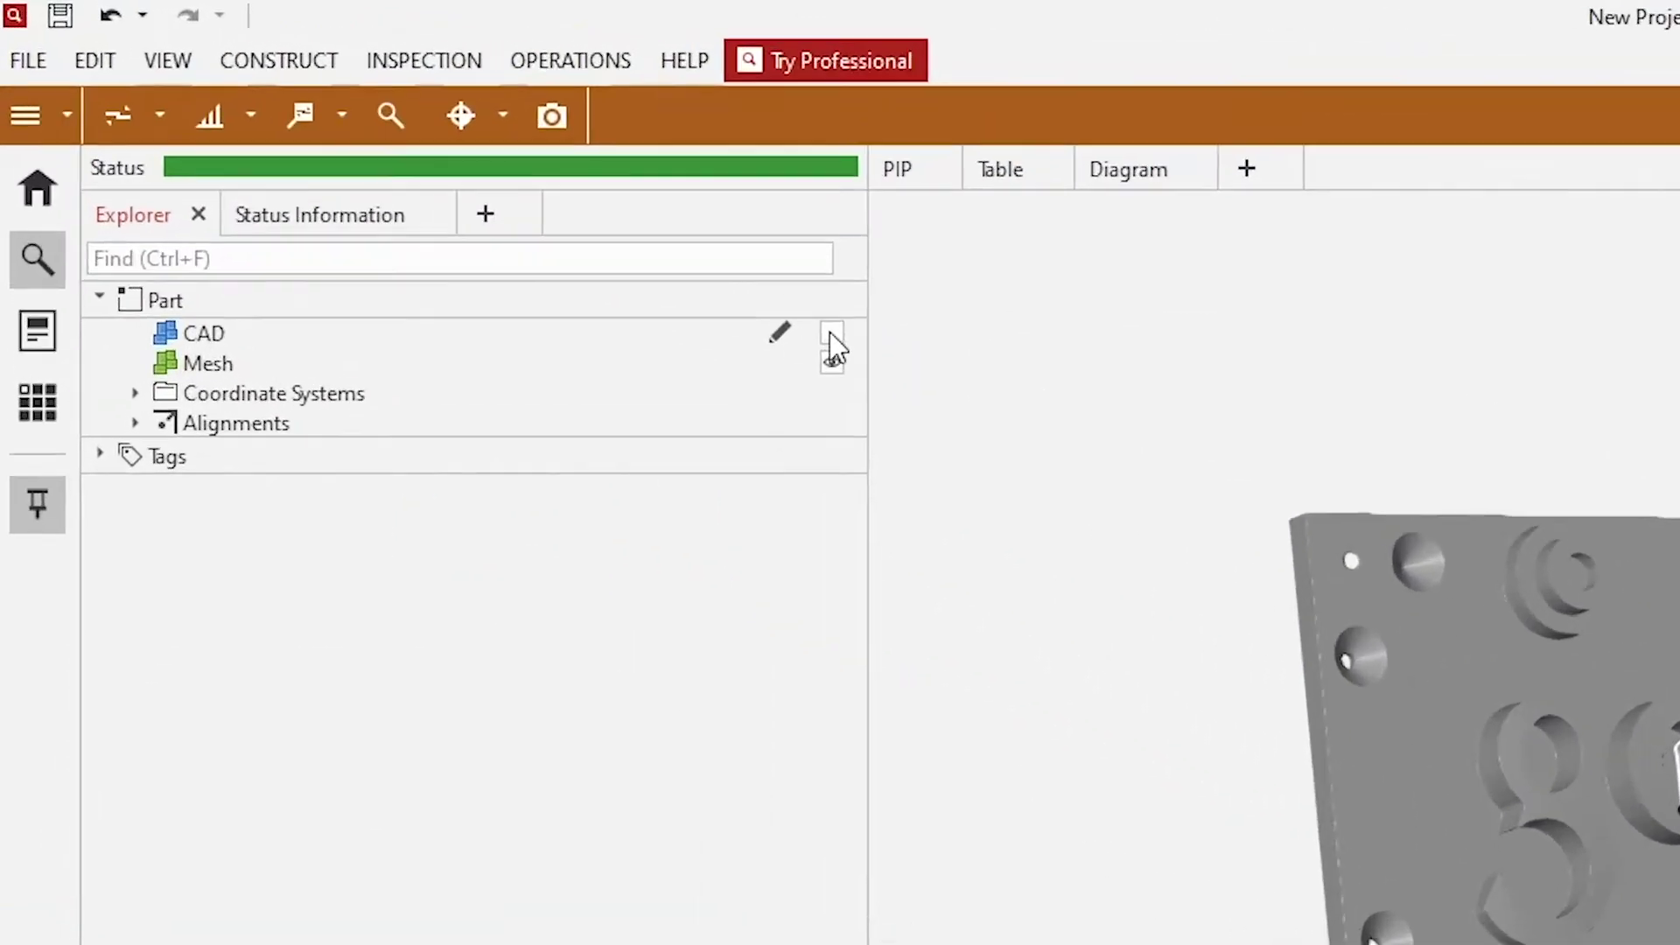
left_click(831, 334)
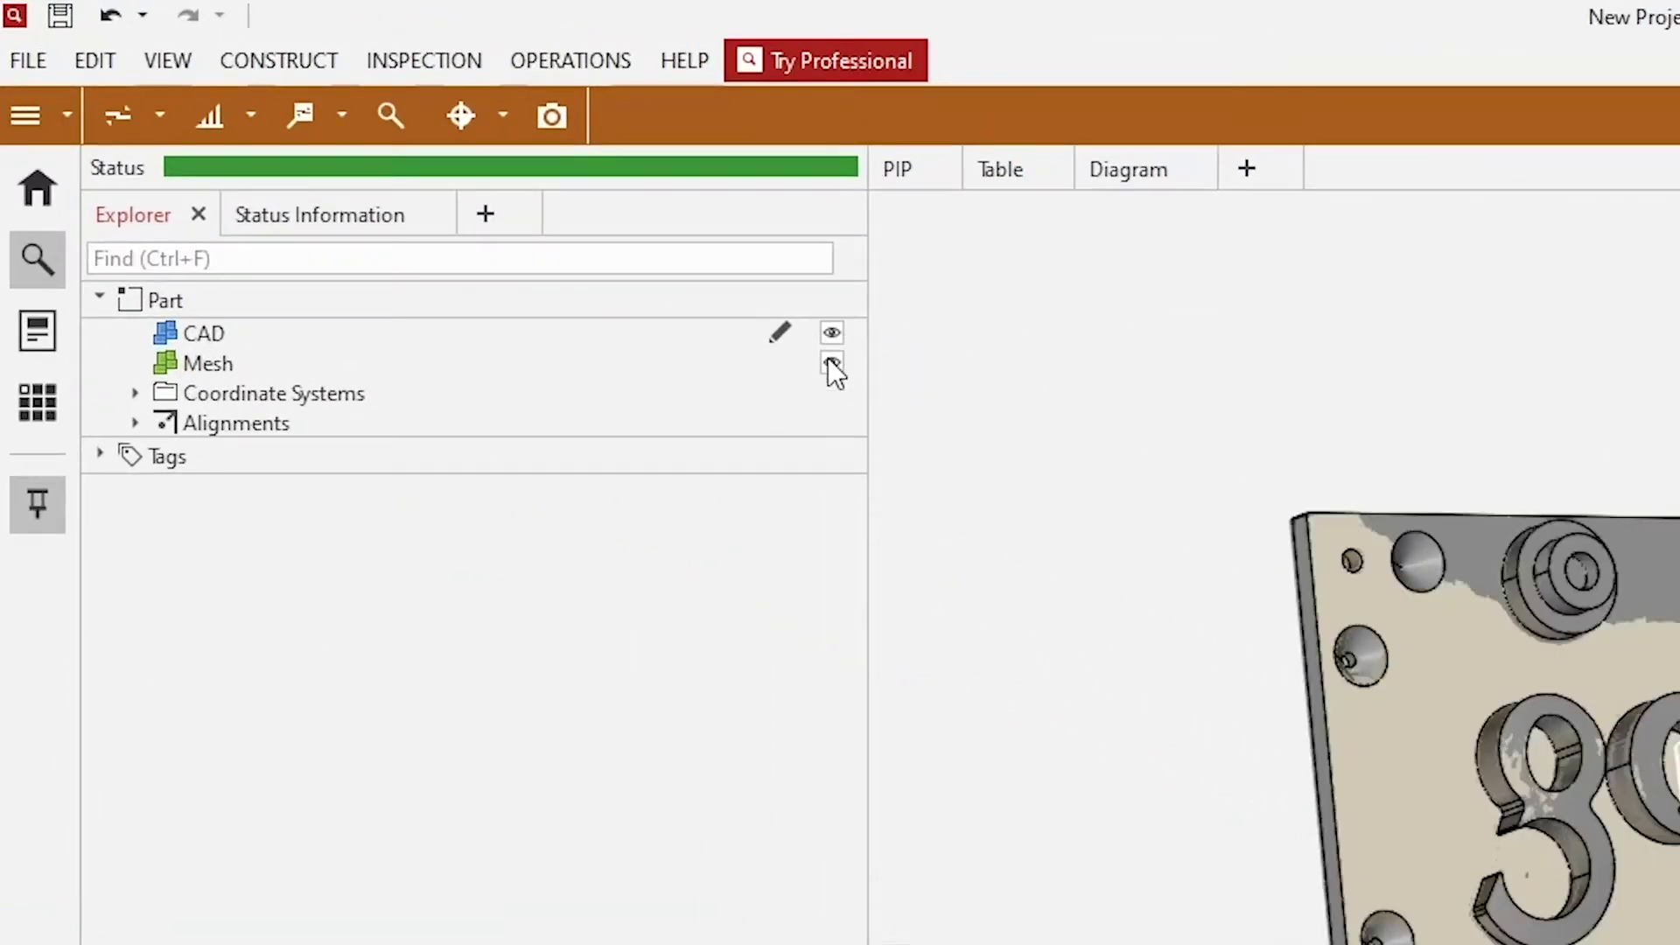
left_click(832, 364)
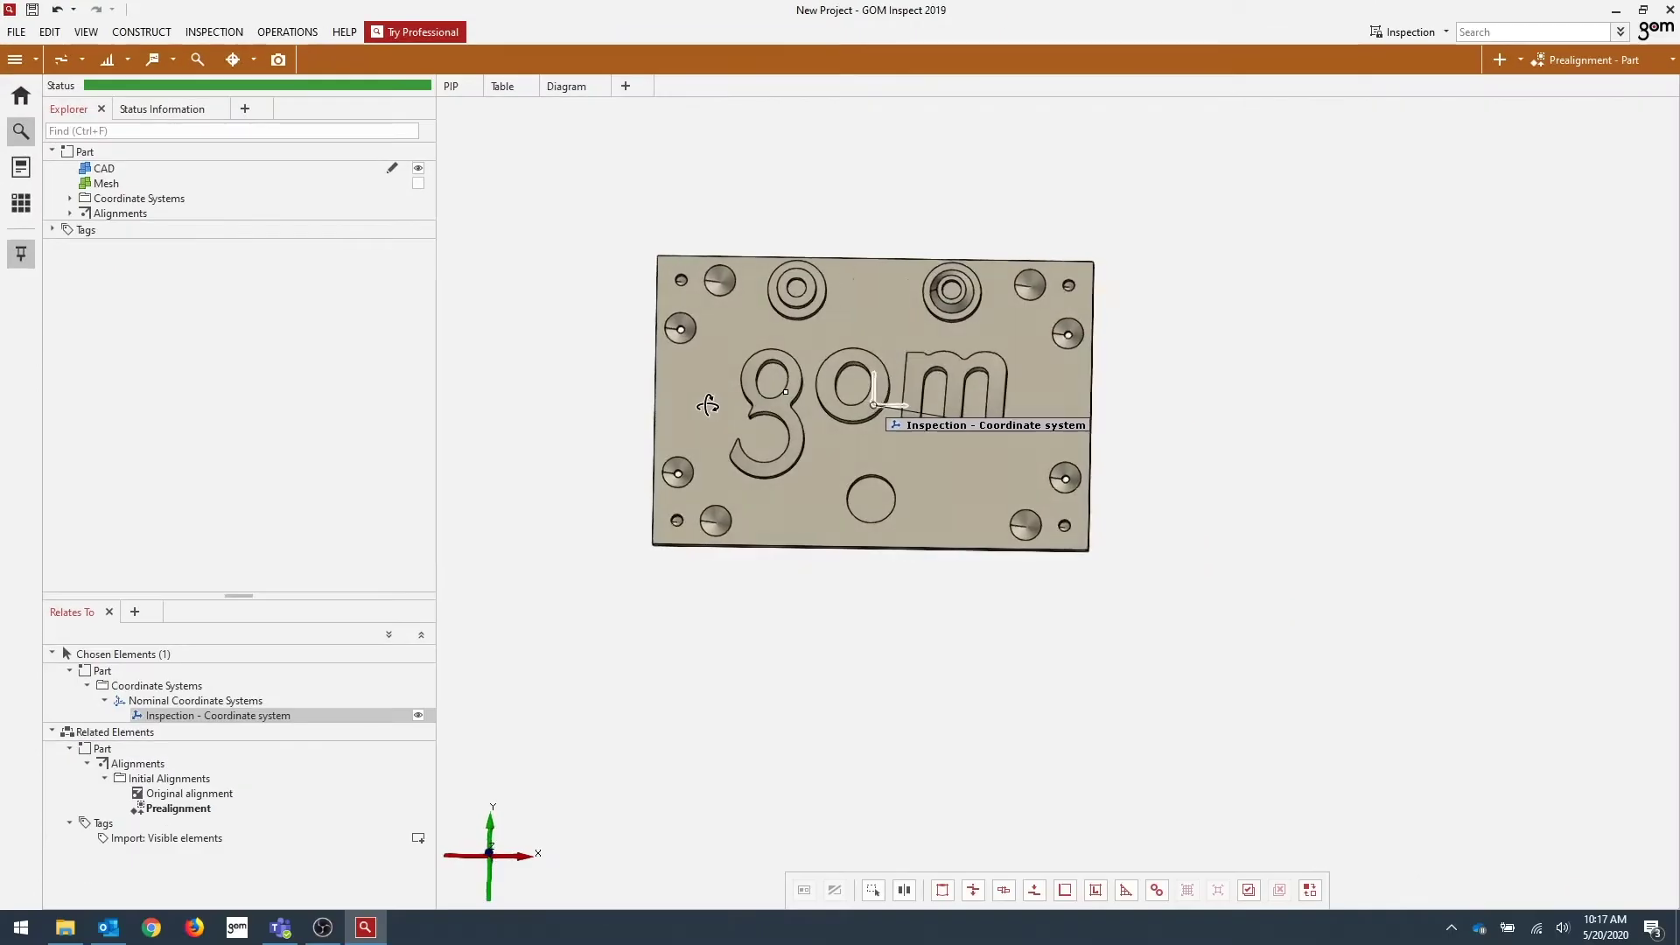
Step: Select the outer cylindrical wall of the letter o on the CAD with Select Patch
scroll(854, 401, "up", 5)
right_click_drag(854, 385, 909, 512)
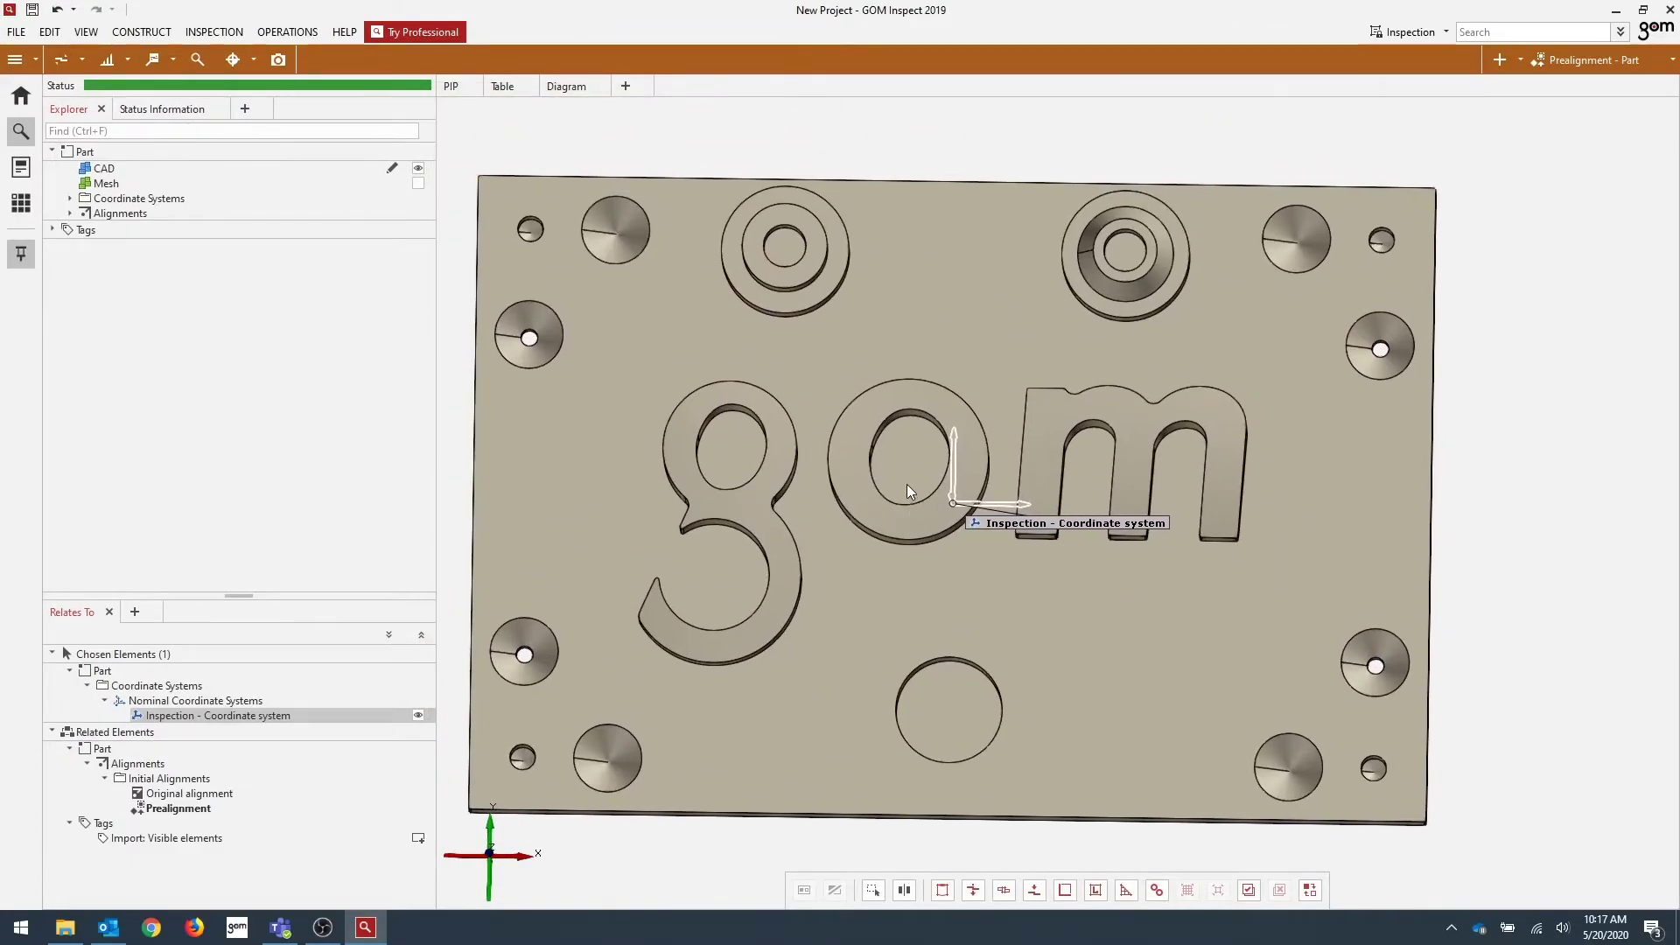
left_click_drag(907, 485, 926, 834)
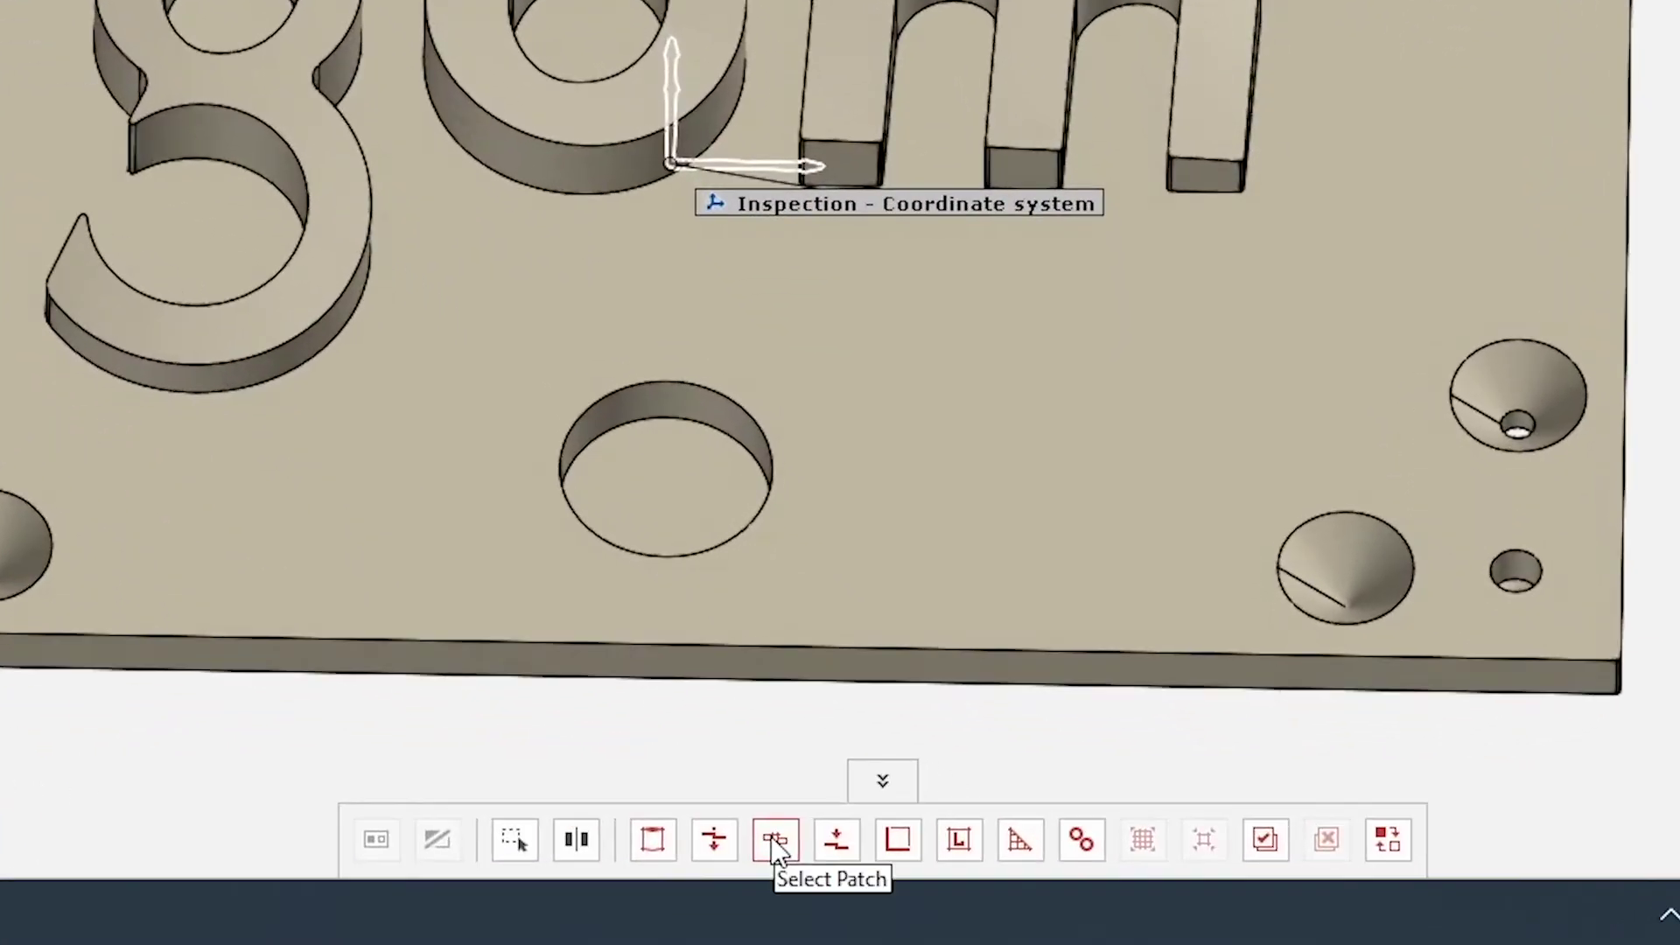
left_click(776, 842)
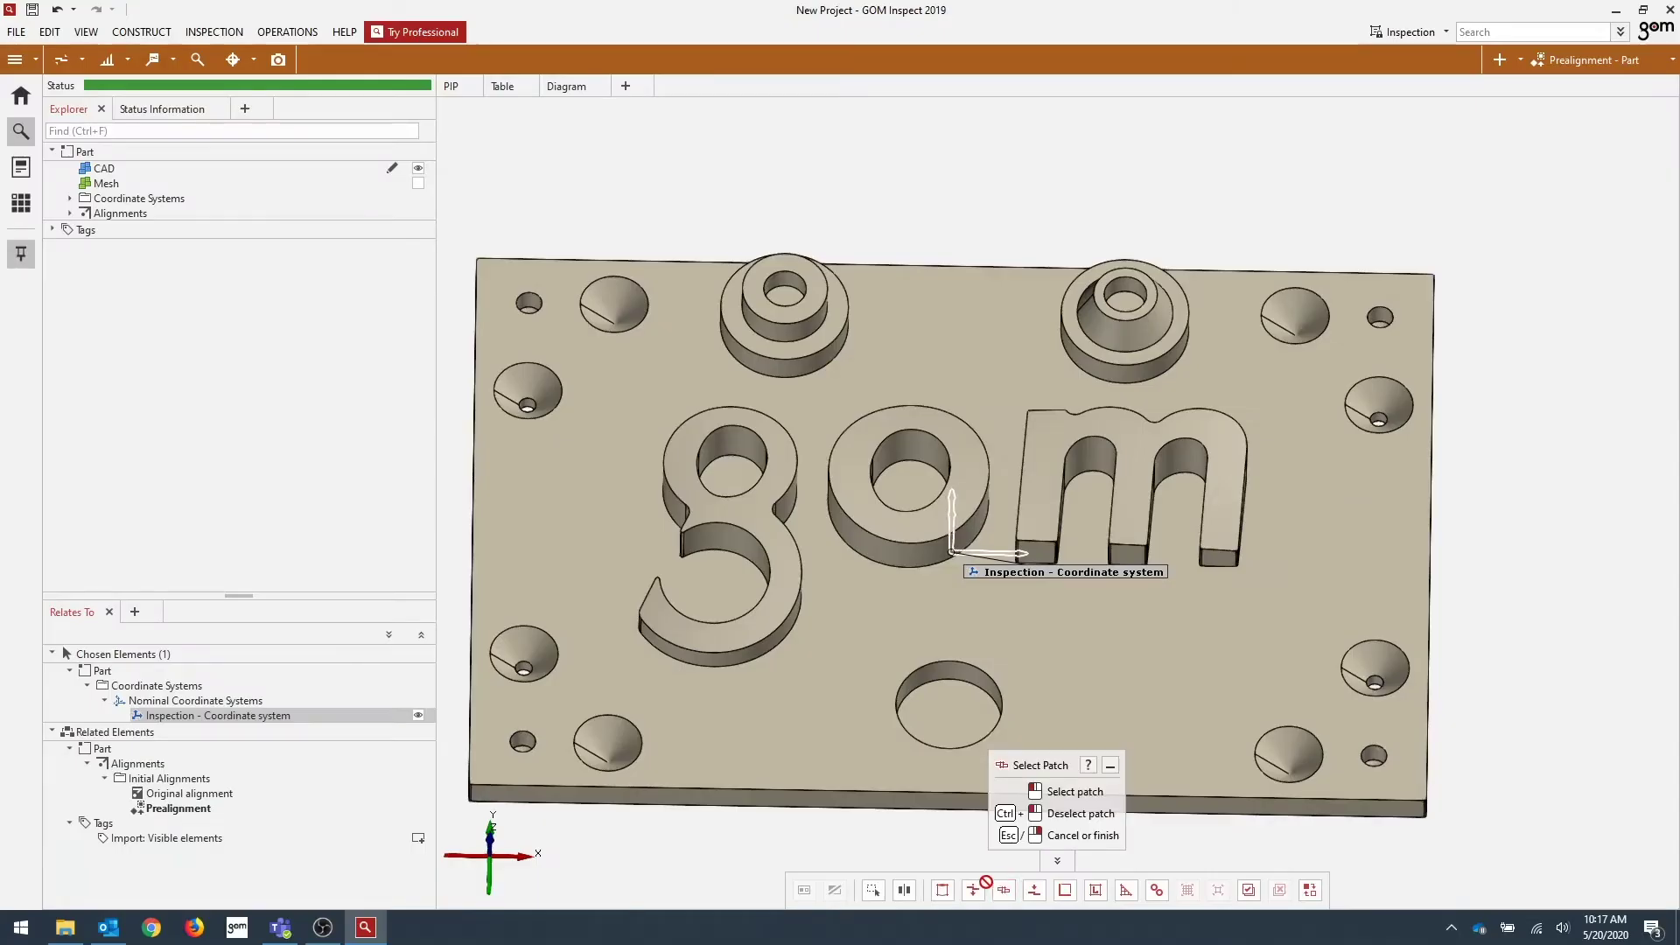
left_click(903, 552)
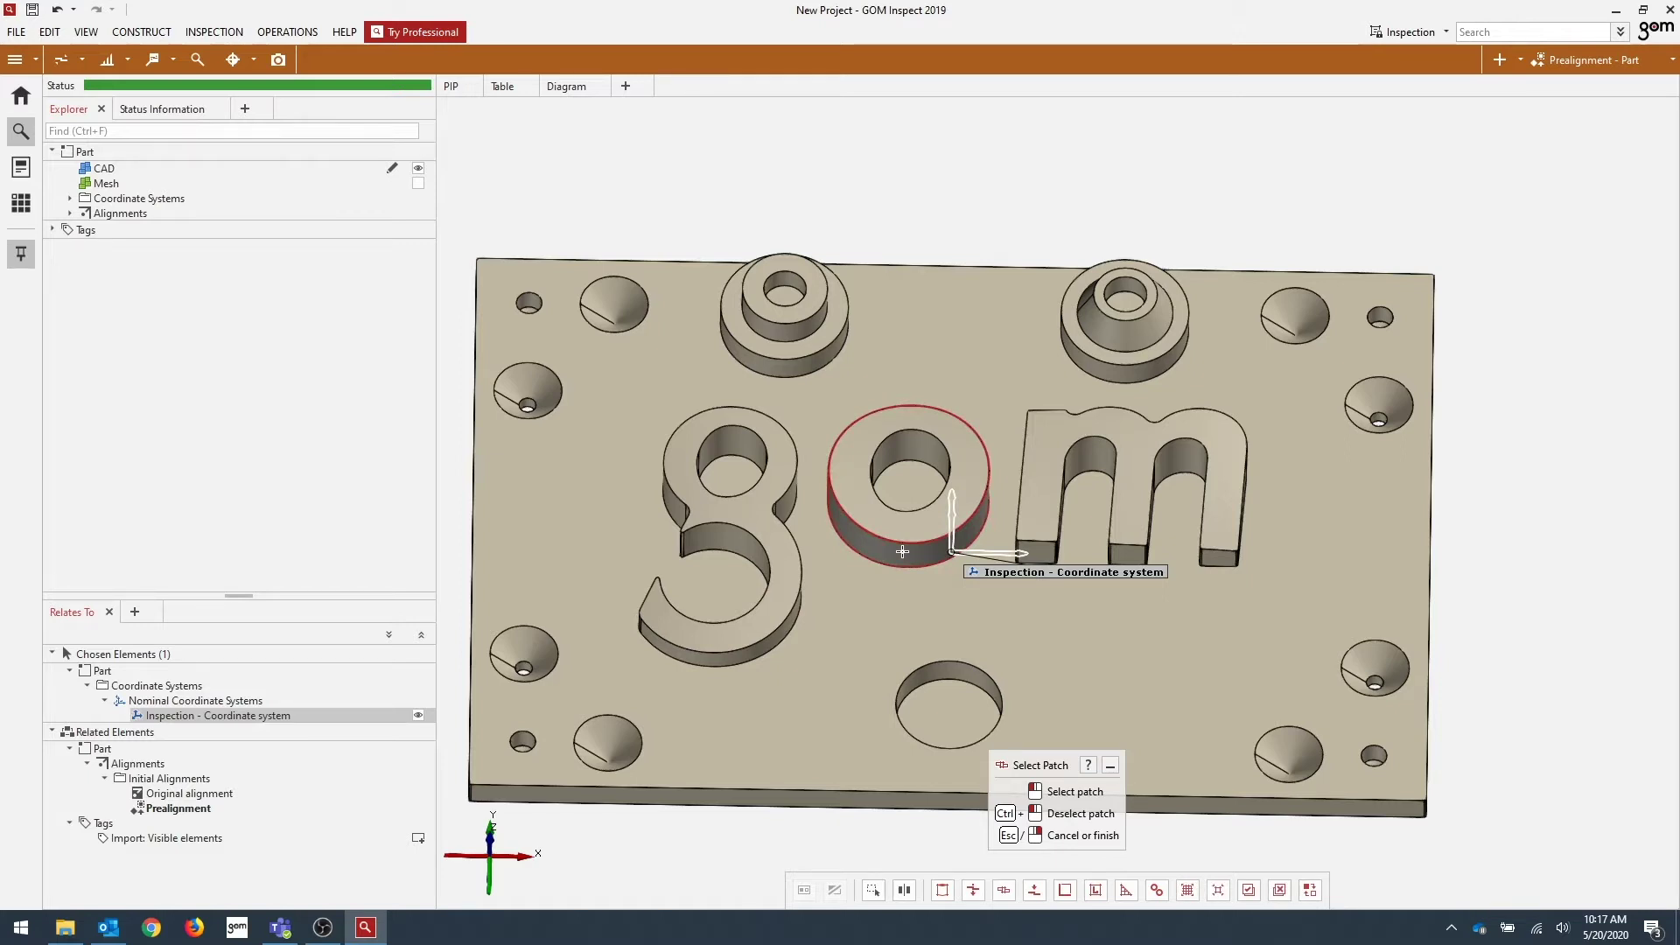
key("Escape")
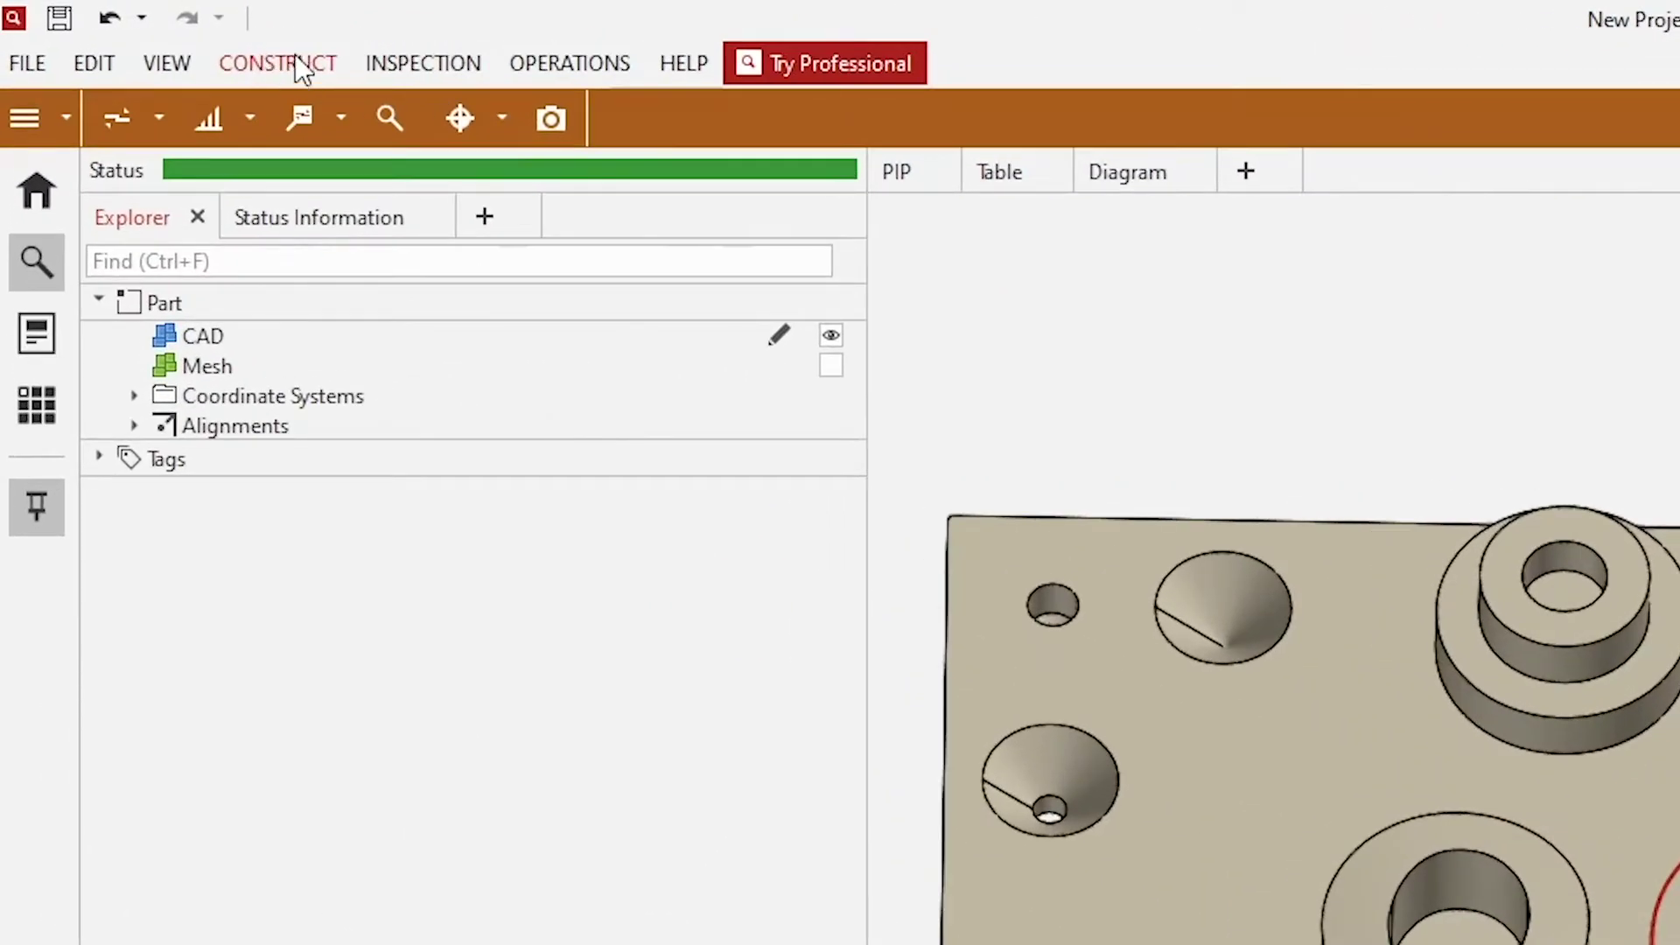
Step: Start constructing a Material Thickness surface on the selected outer wall of the letter o
left_click(276, 59)
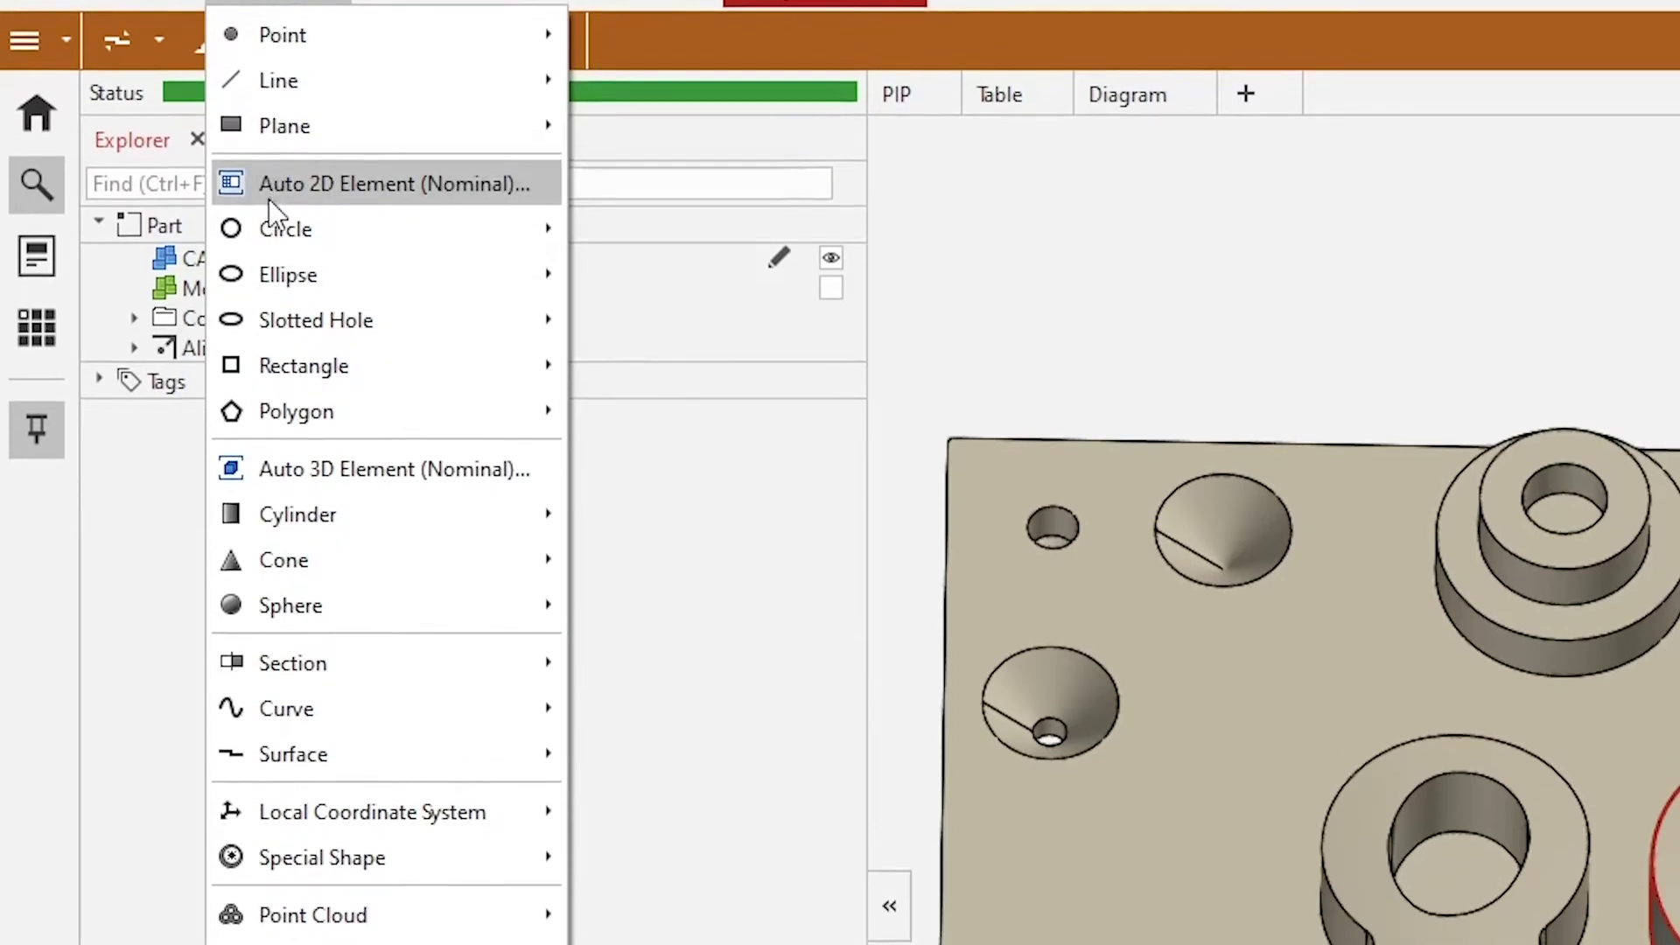
mouse_move(271, 504)
mouse_move(291, 640)
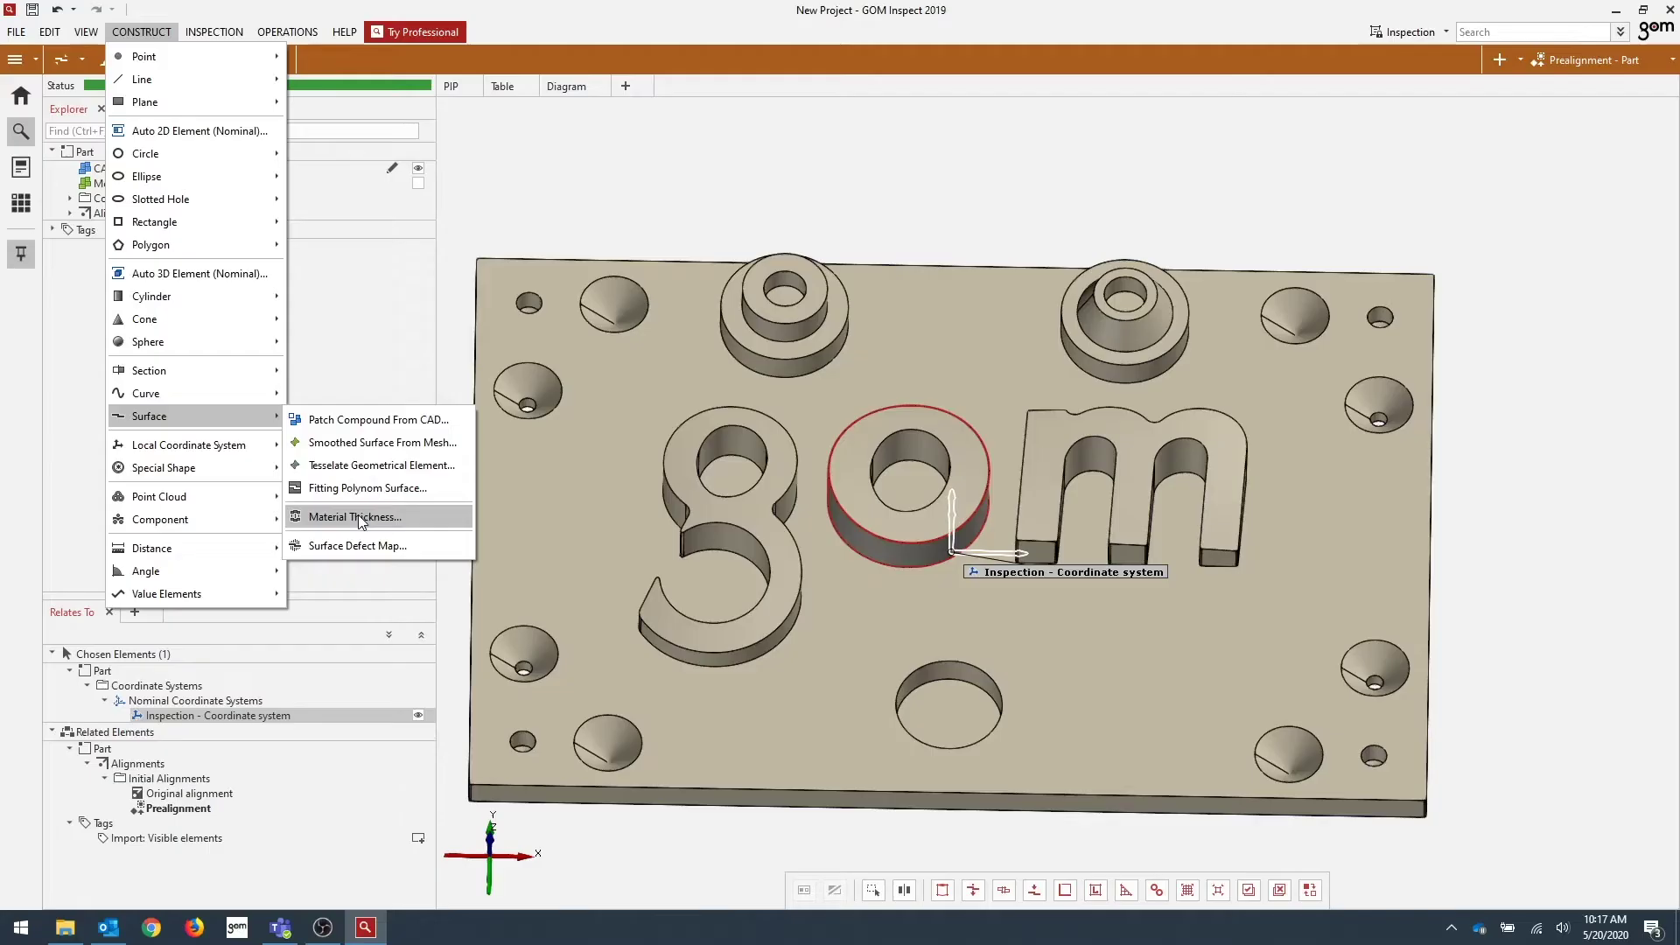
left_click(705, 607)
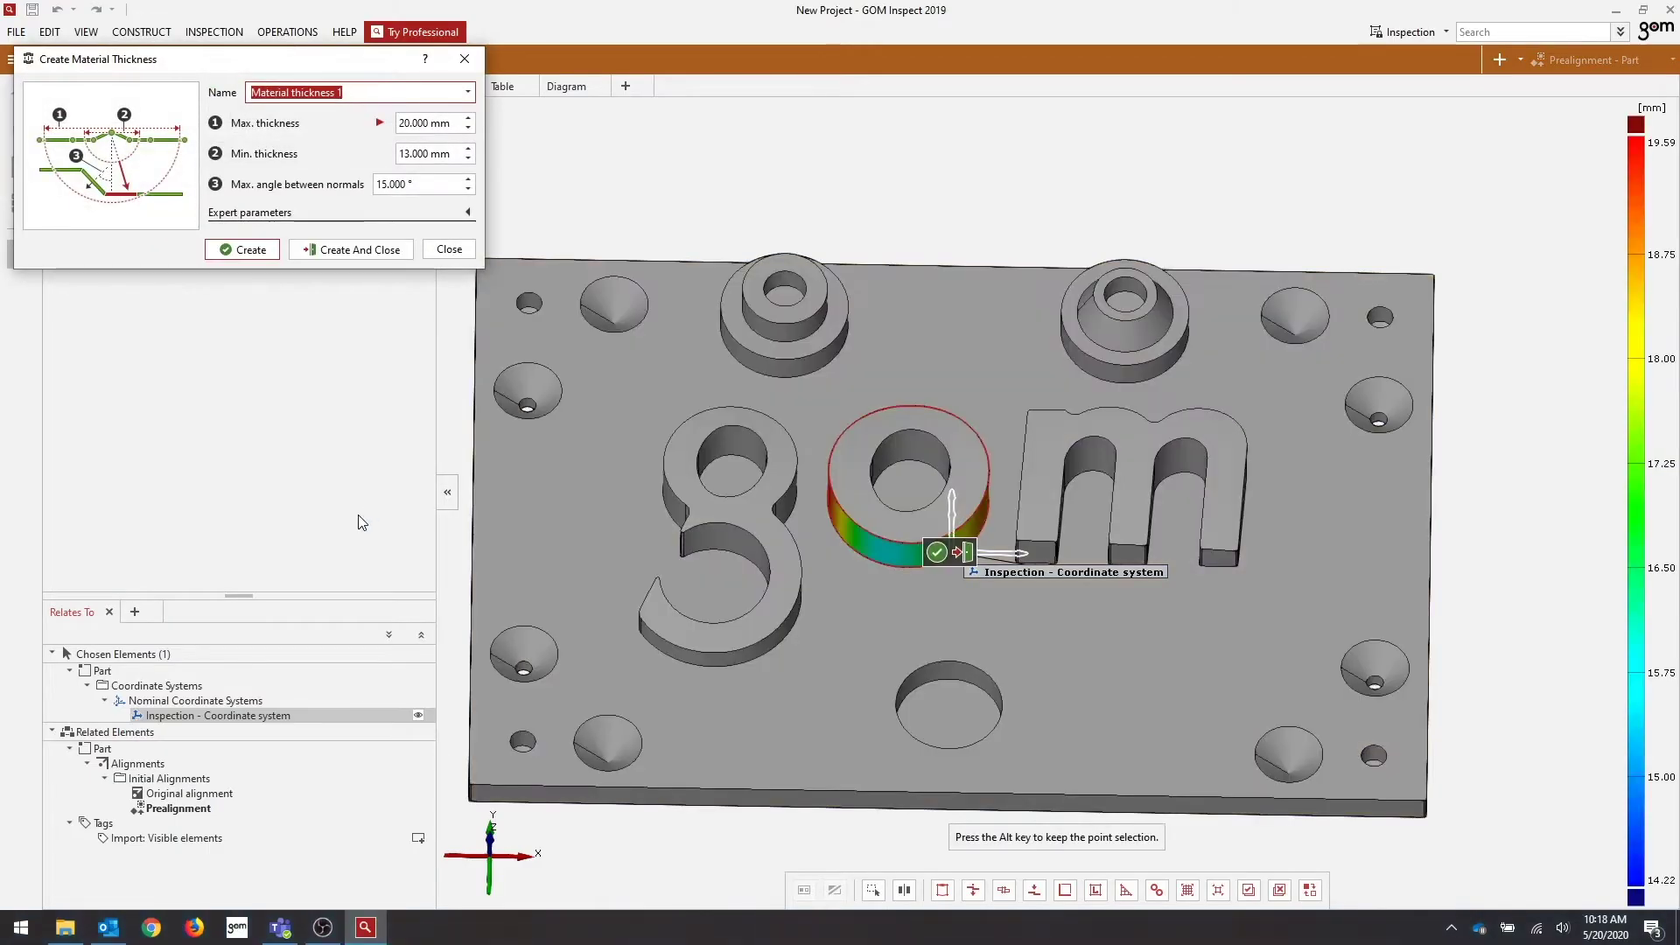
Step: Set the maximum thickness to 15 mm and inspect the thickness preview on the letter o's outer wall
mouse_move(881, 513)
left_mouse_down()
mouse_move(885, 633)
mouse_move(888, 466)
mouse_move(859, 627)
mouse_move(888, 517)
left_mouse_up()
left_click_drag(285, 917, 286, 879)
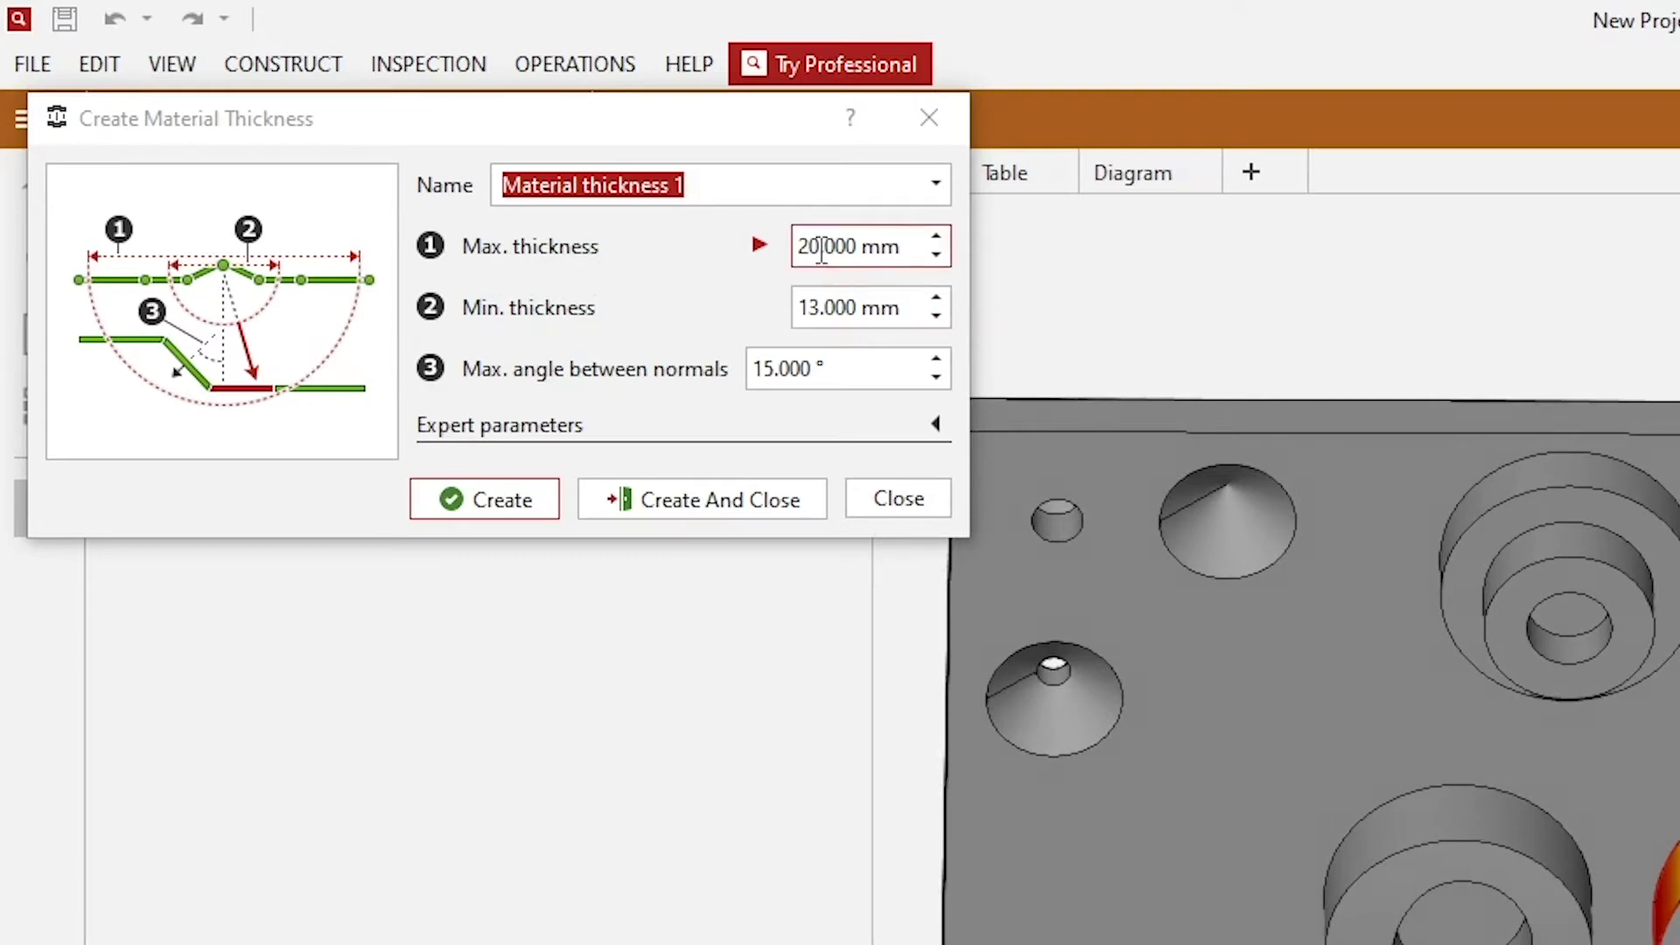
left_click_drag(821, 246, 775, 245)
type("2")
key("BackSpace")
type("15")
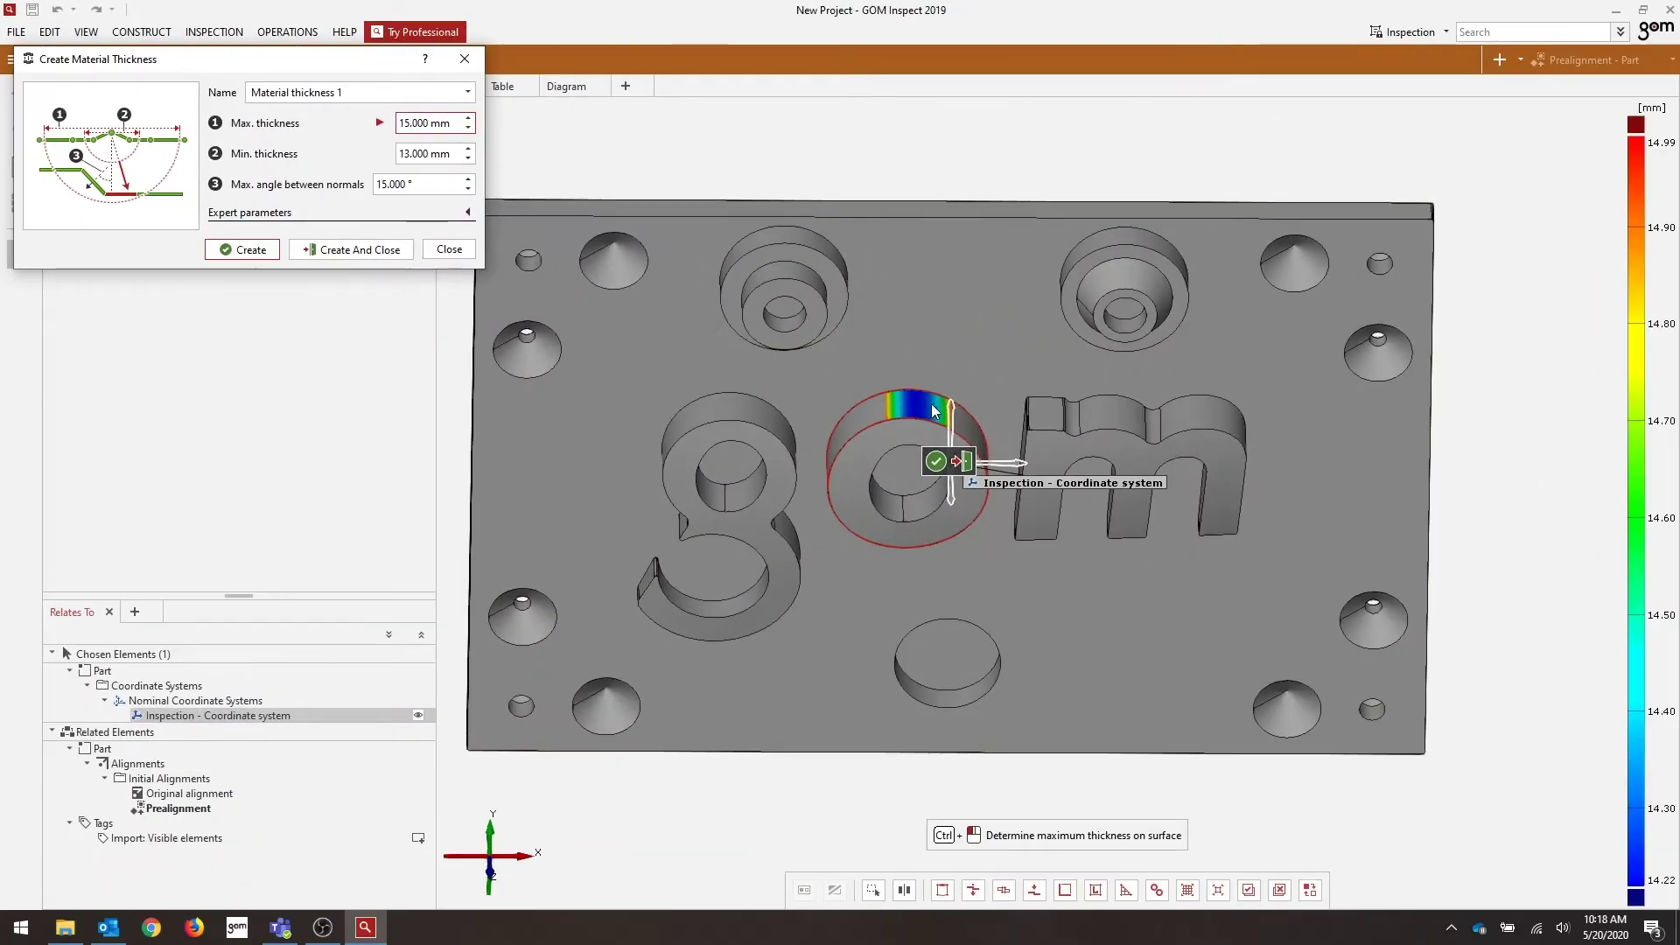
scroll(926, 416, "up", 5)
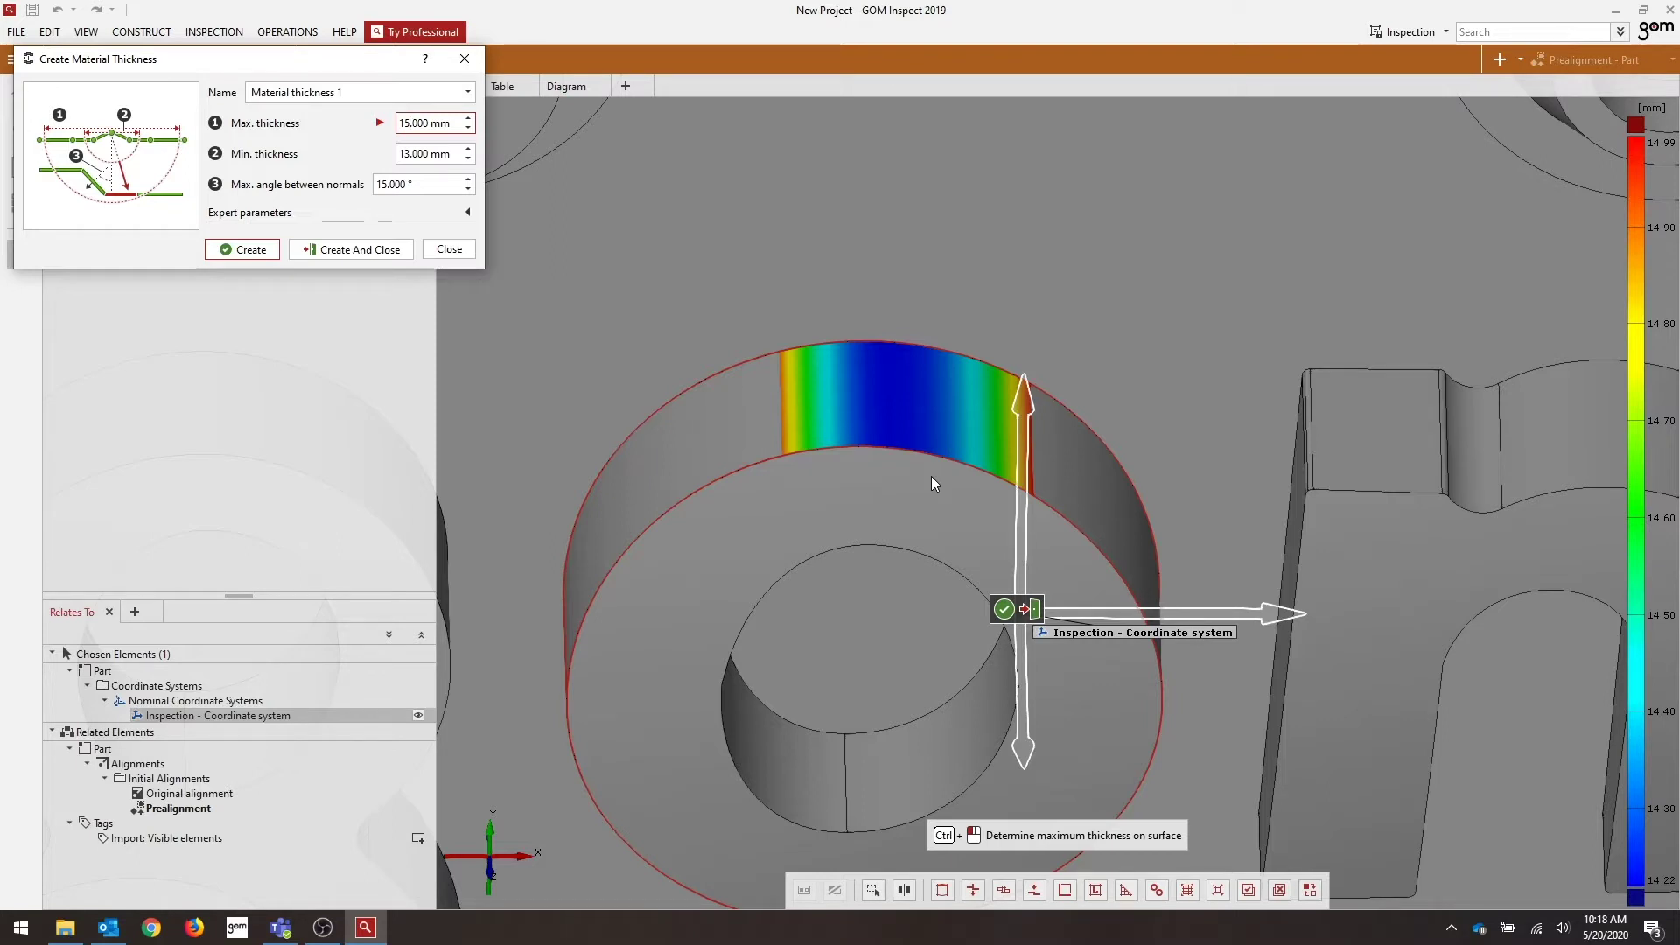
Step: Set the maximum thickness of the material thickness on the letter o's outer wall to 20 mm
left_click_drag(903, 487, 904, 482)
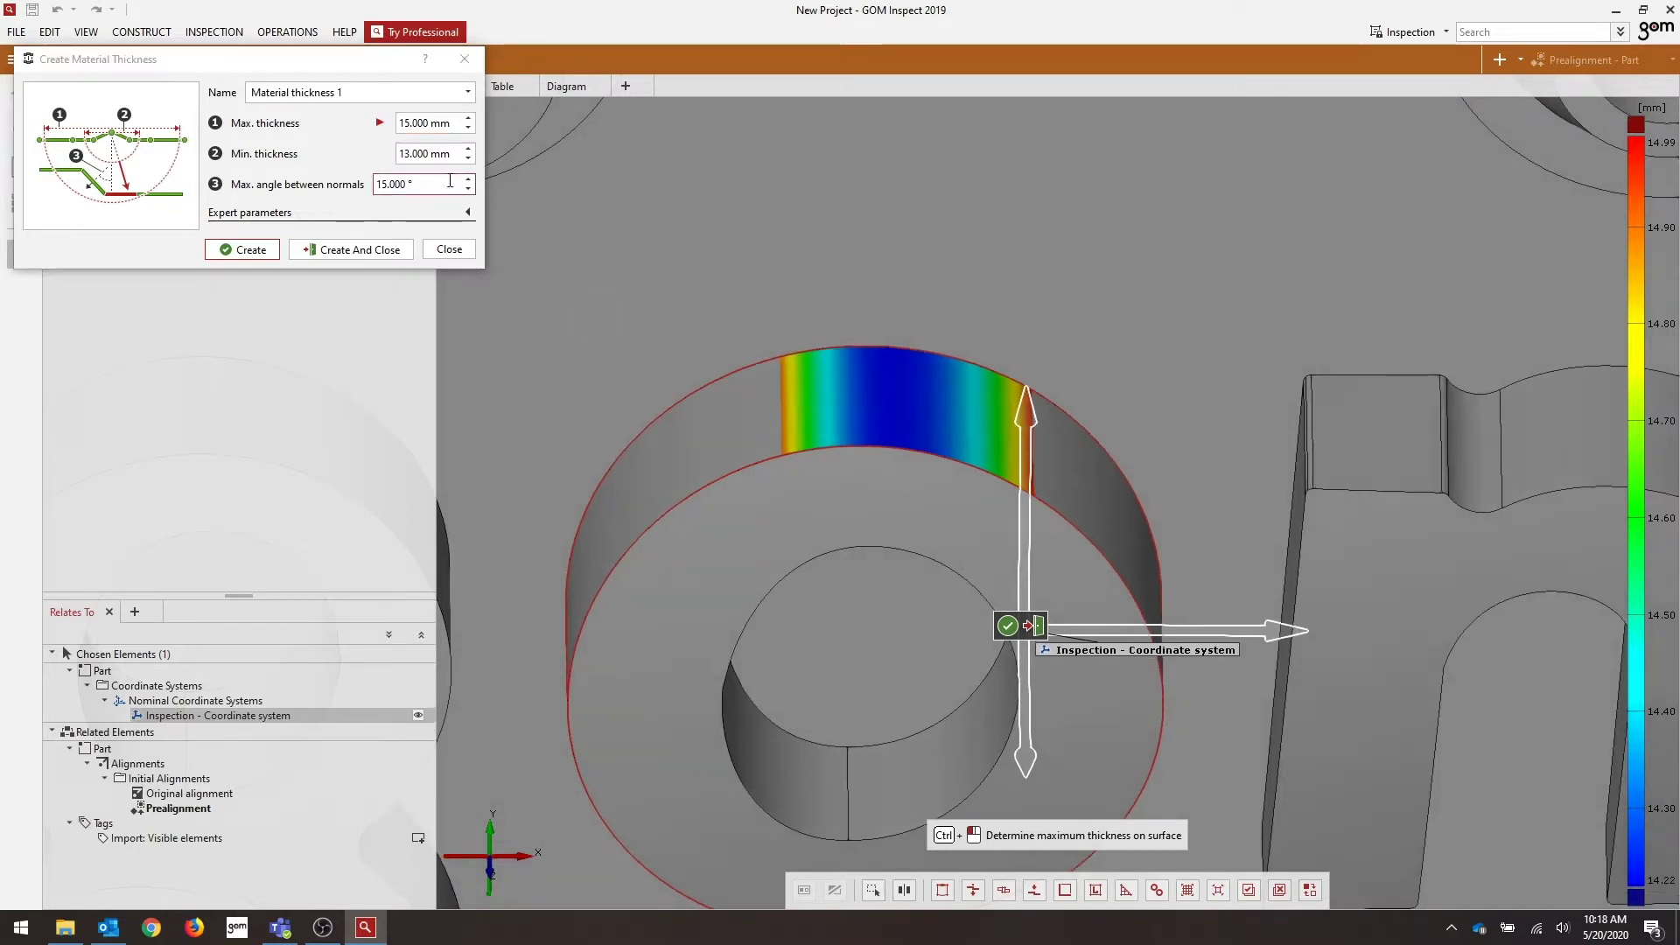
left_click_drag(411, 124, 392, 122)
type("20")
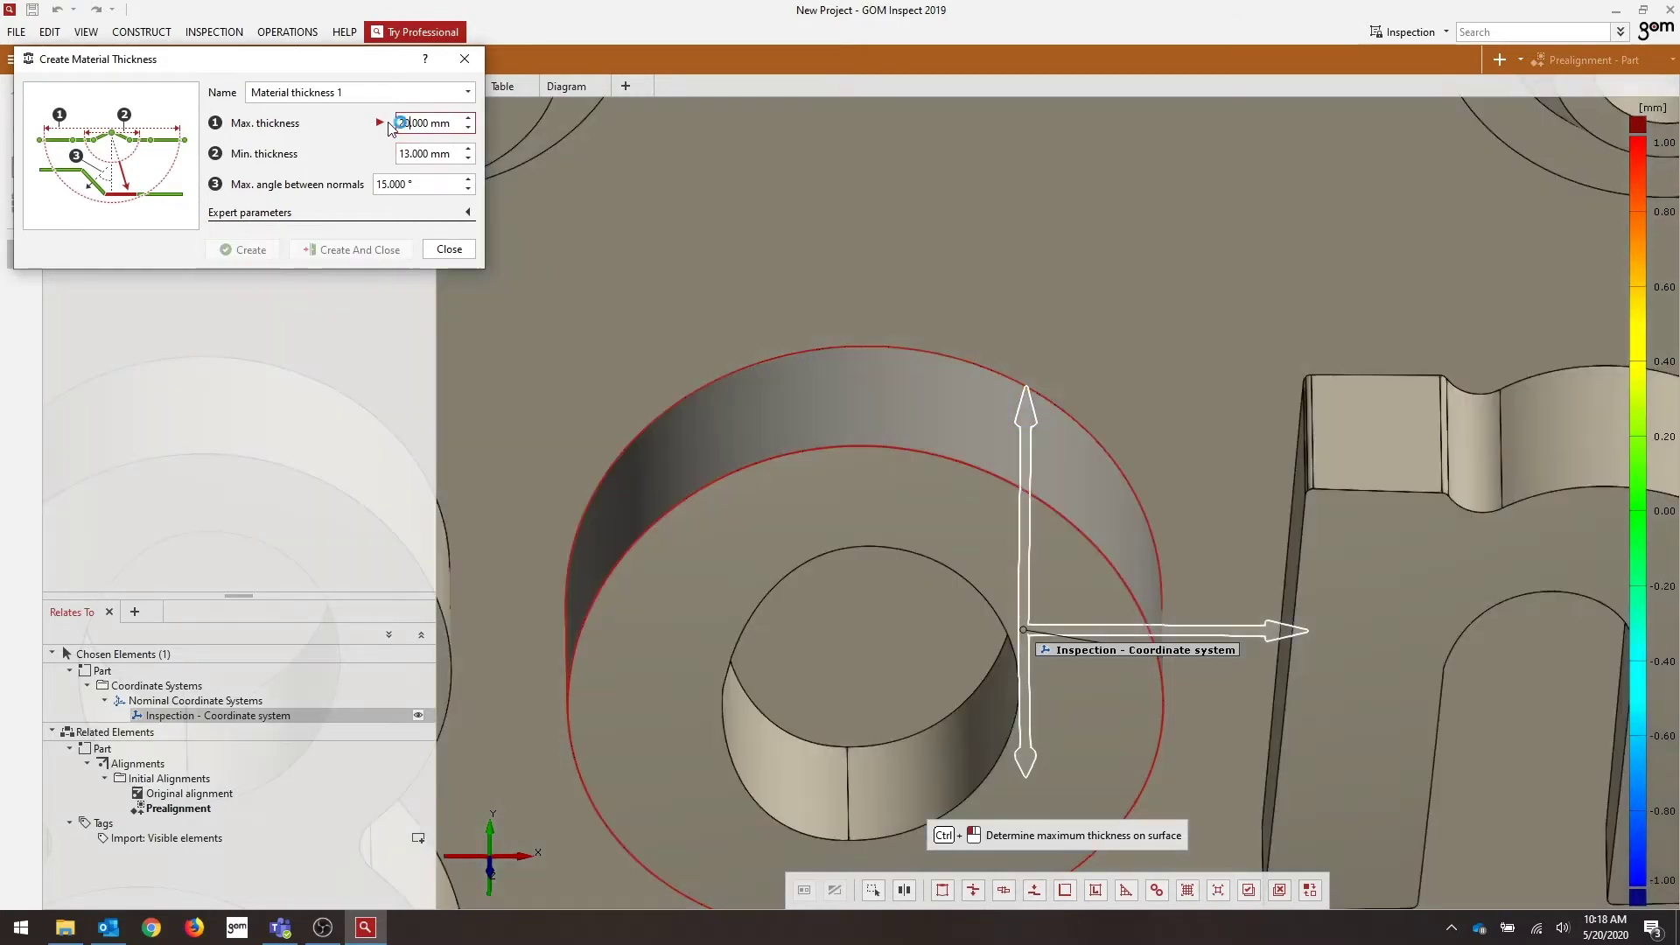
scroll(840, 525, "down", 3)
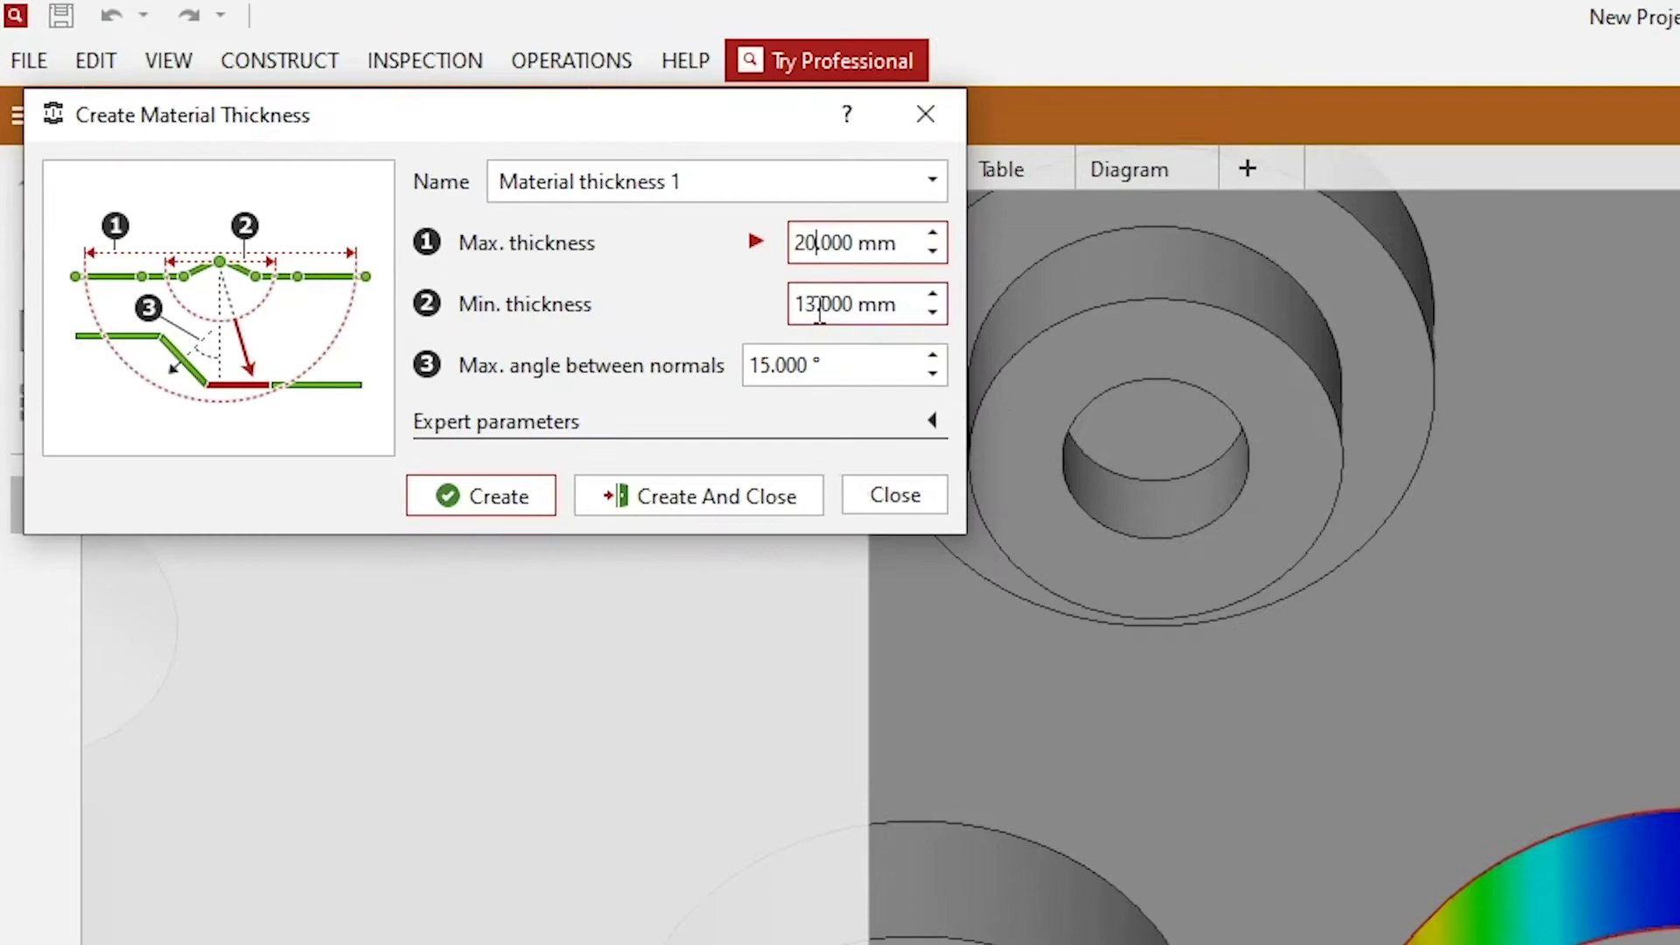
Step: Try minimum thickness values of 15 mm and 20 mm to compare the thickness preview on the letter o
left_click(819, 304)
key("BackSpace")
type("5")
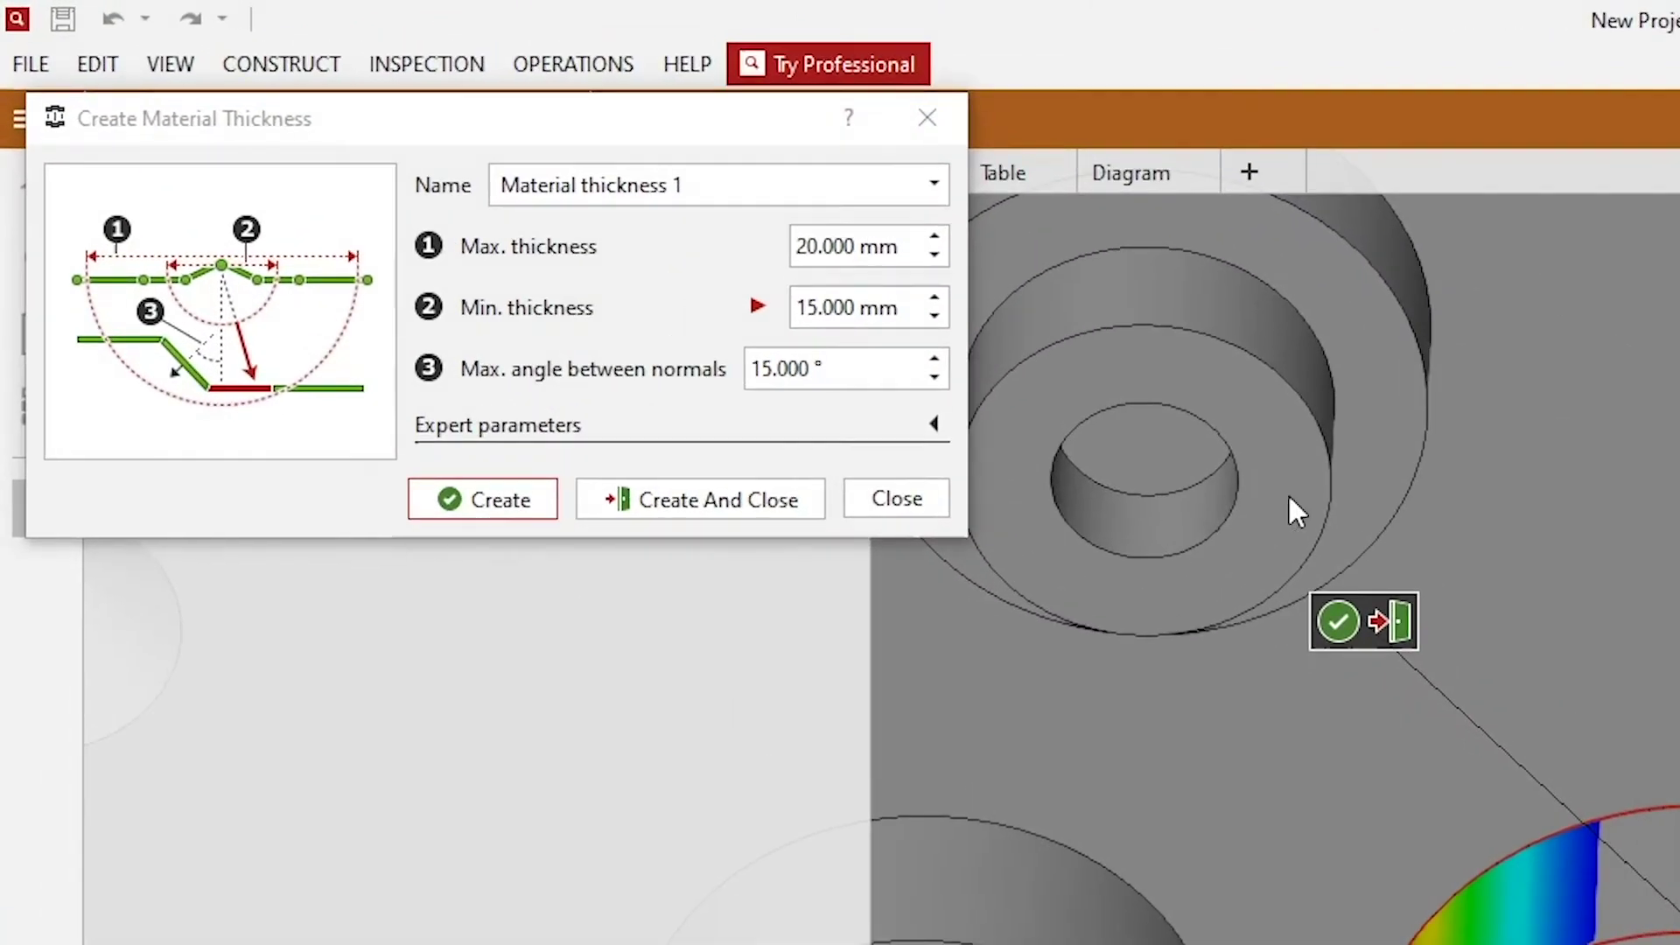
left_click_drag(824, 308, 781, 304)
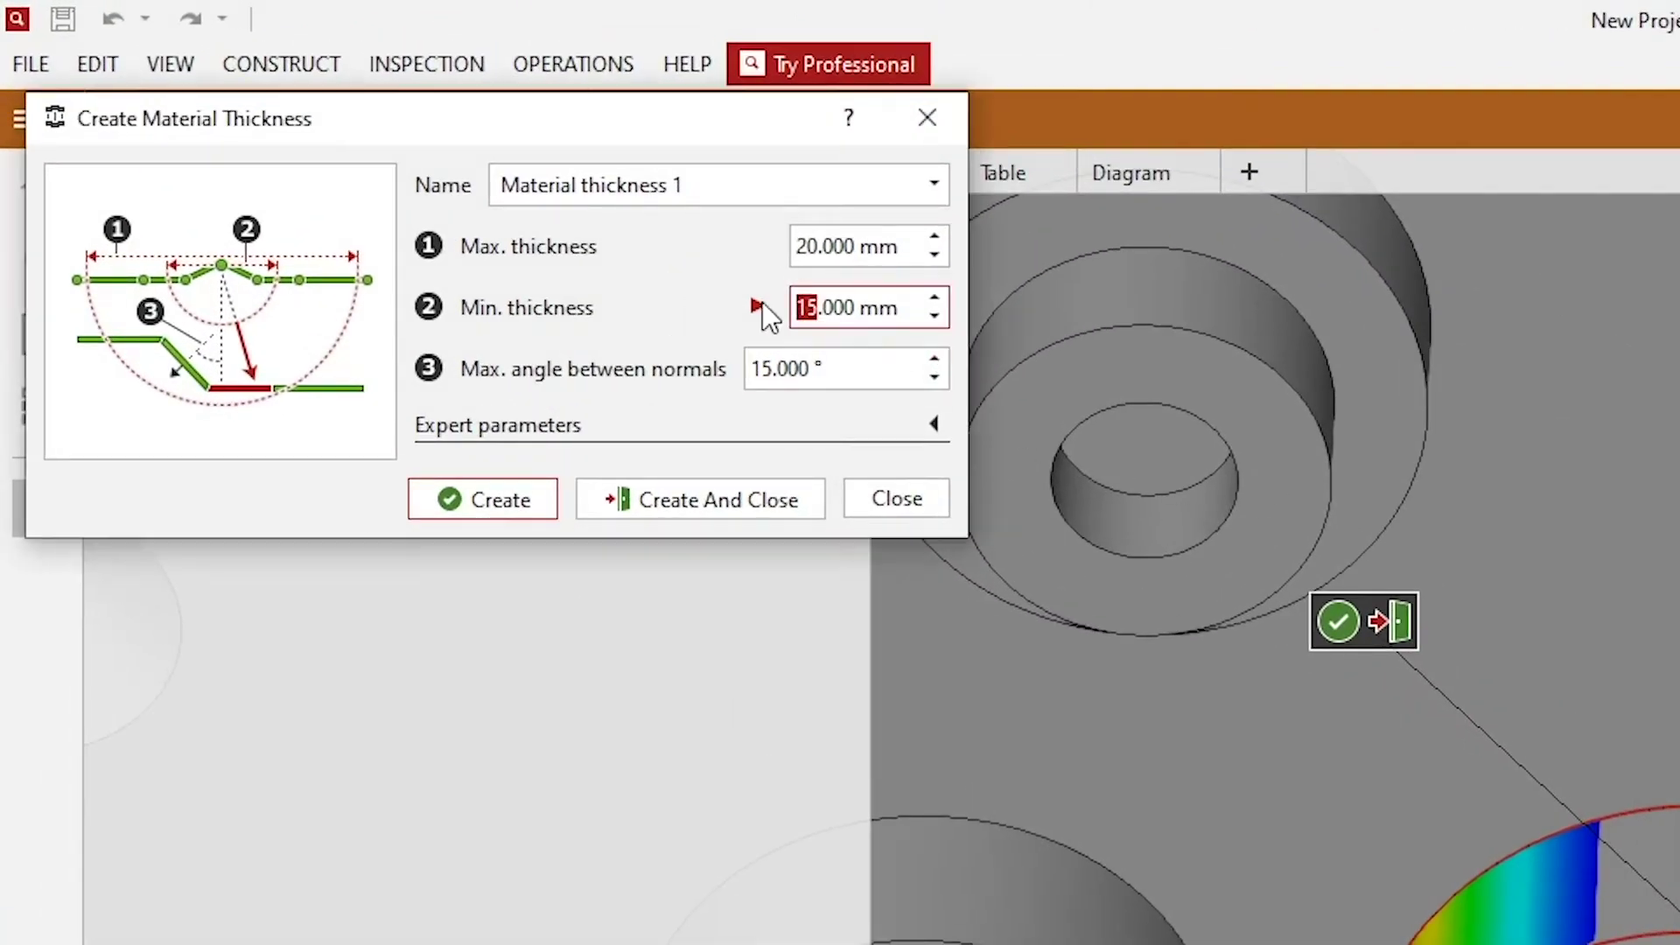
type("20")
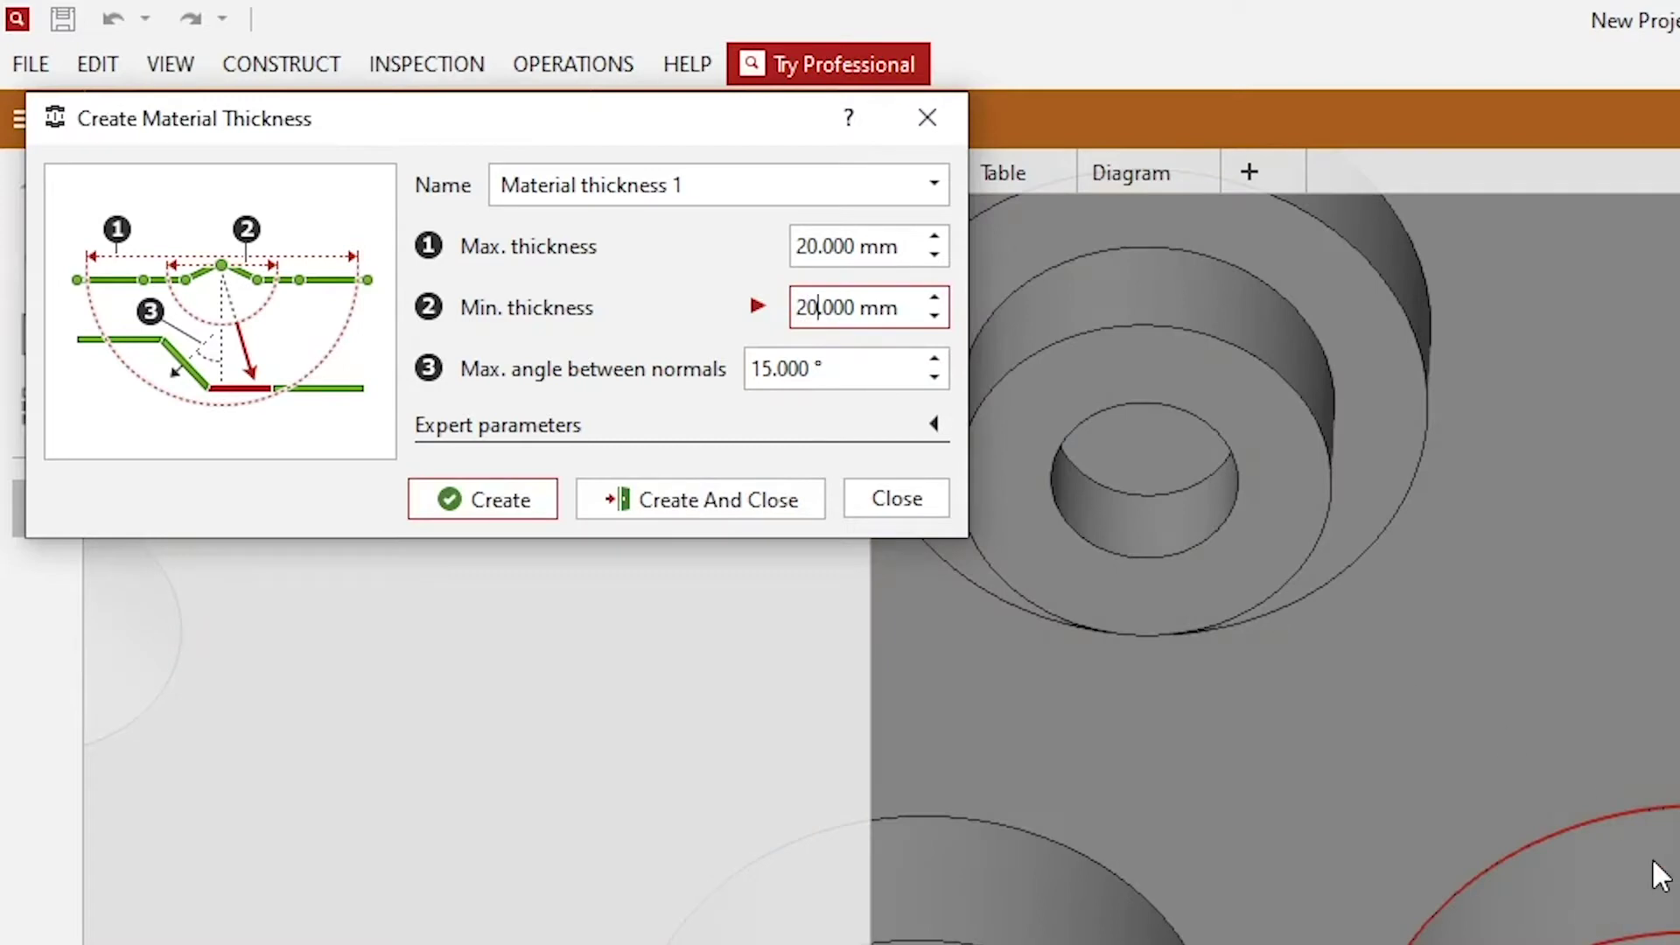
Step: Set the minimum thickness to 13 mm and create the material thickness element
double_click(817, 308)
type("13")
key("Return")
scroll(1679, 944, "up", 3)
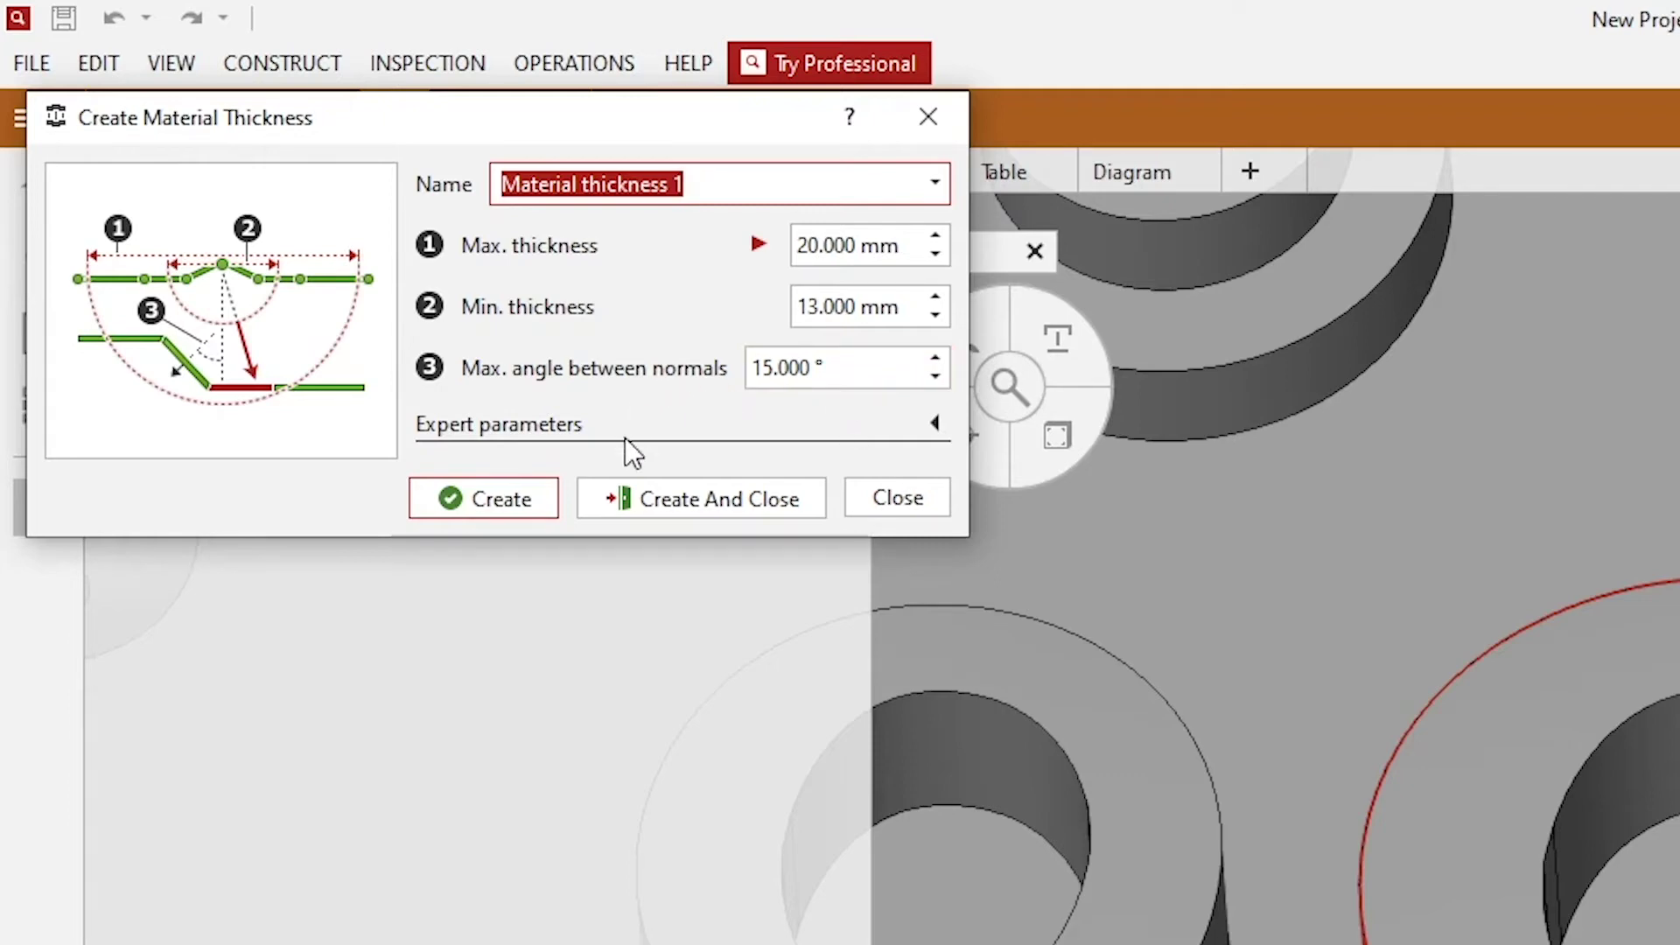
left_click(683, 511)
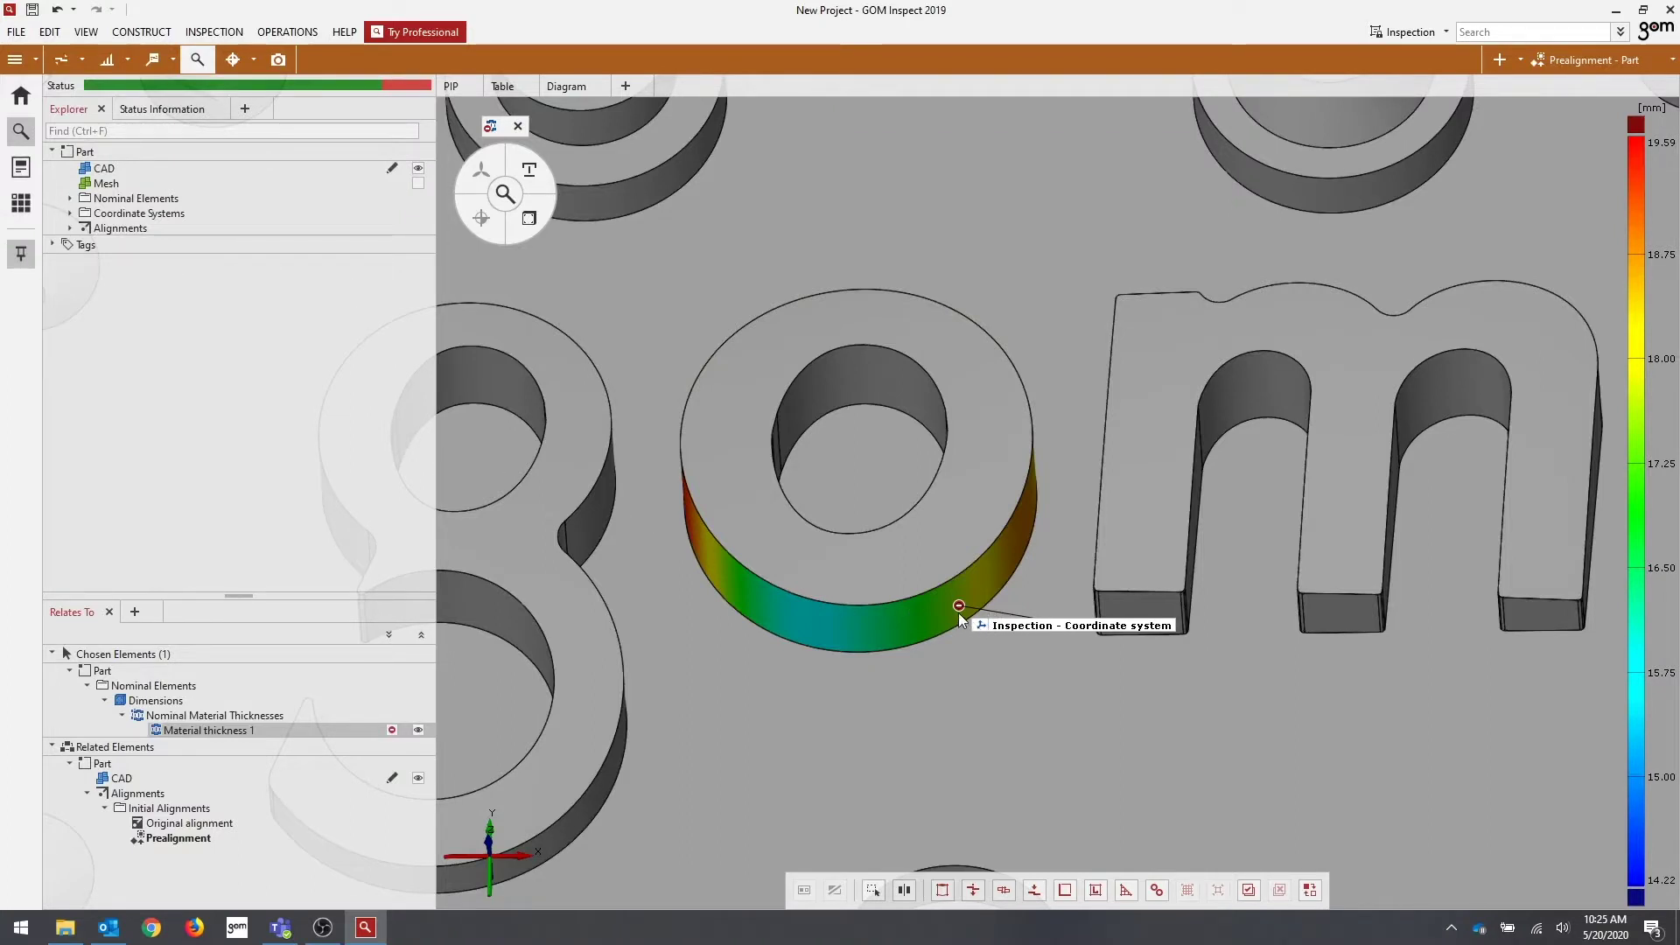
Step: Check the material thickness's status information and assign Referenced Construction as its measuring principle
left_click(184, 109)
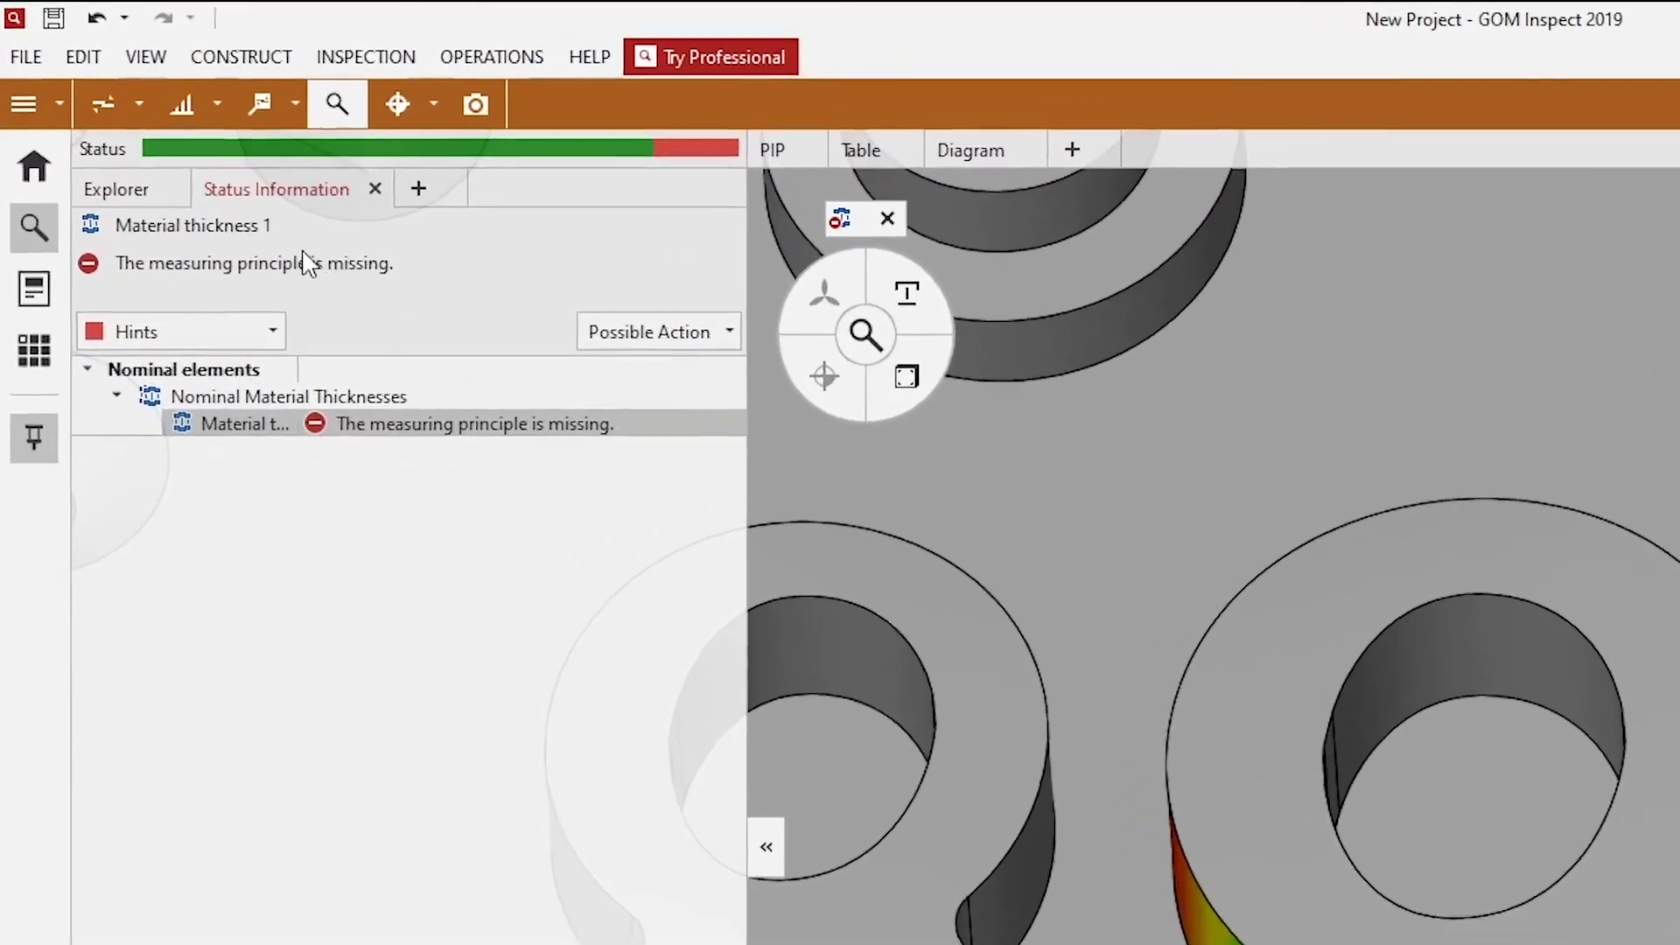
left_click(160, 185)
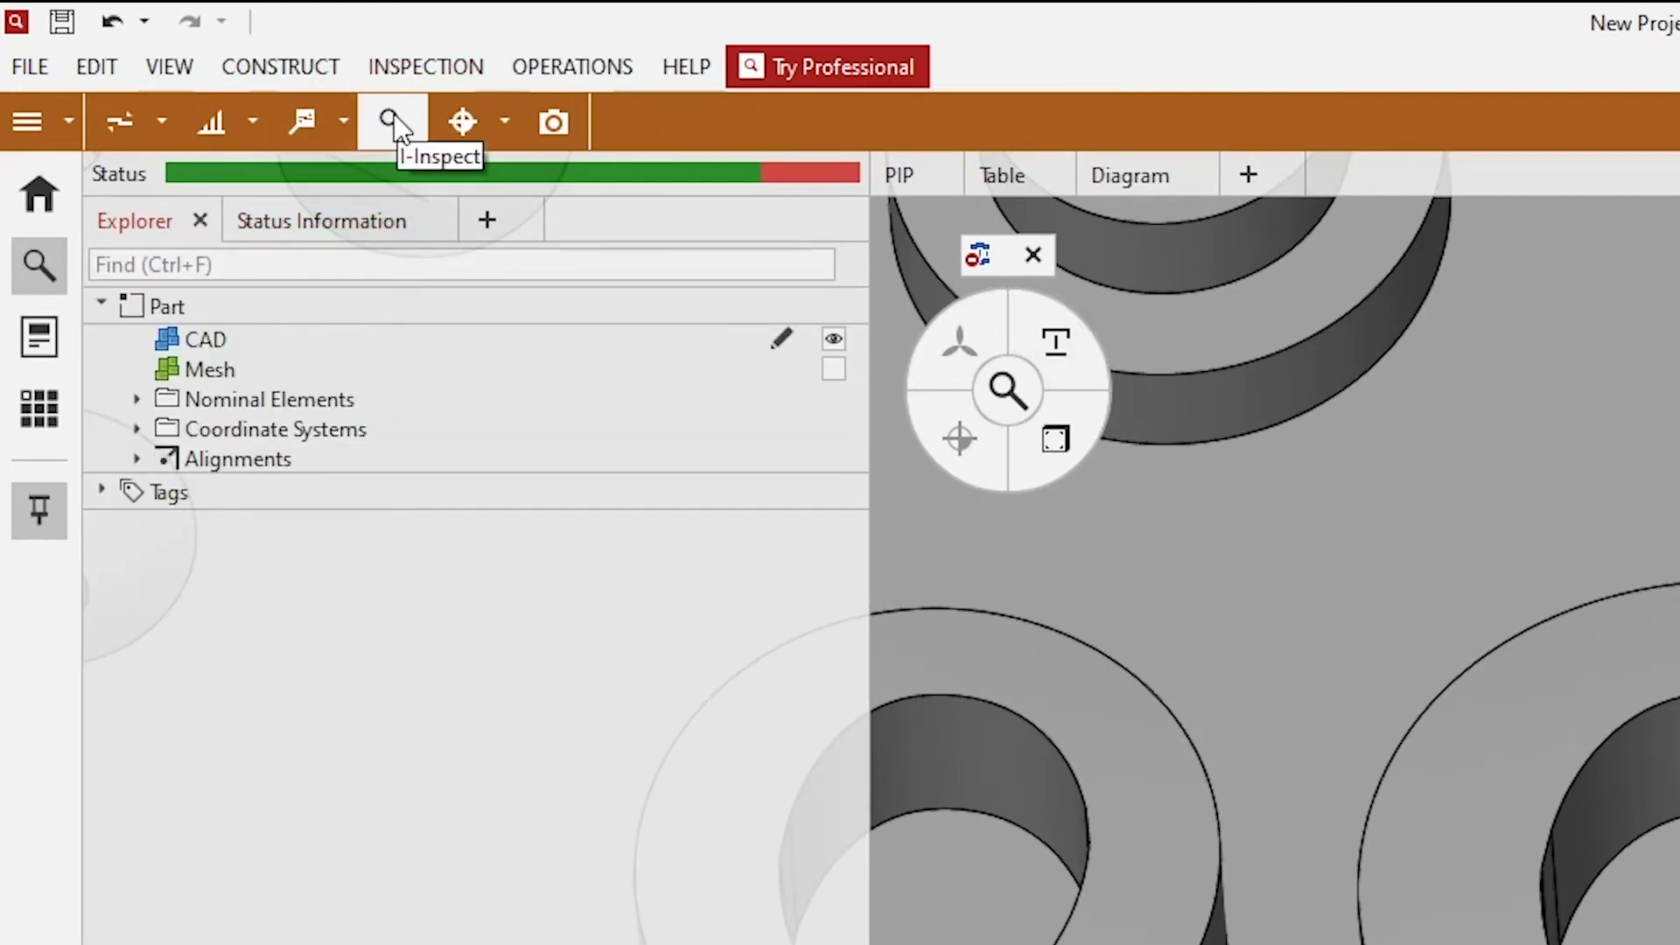
left_click(1083, 351)
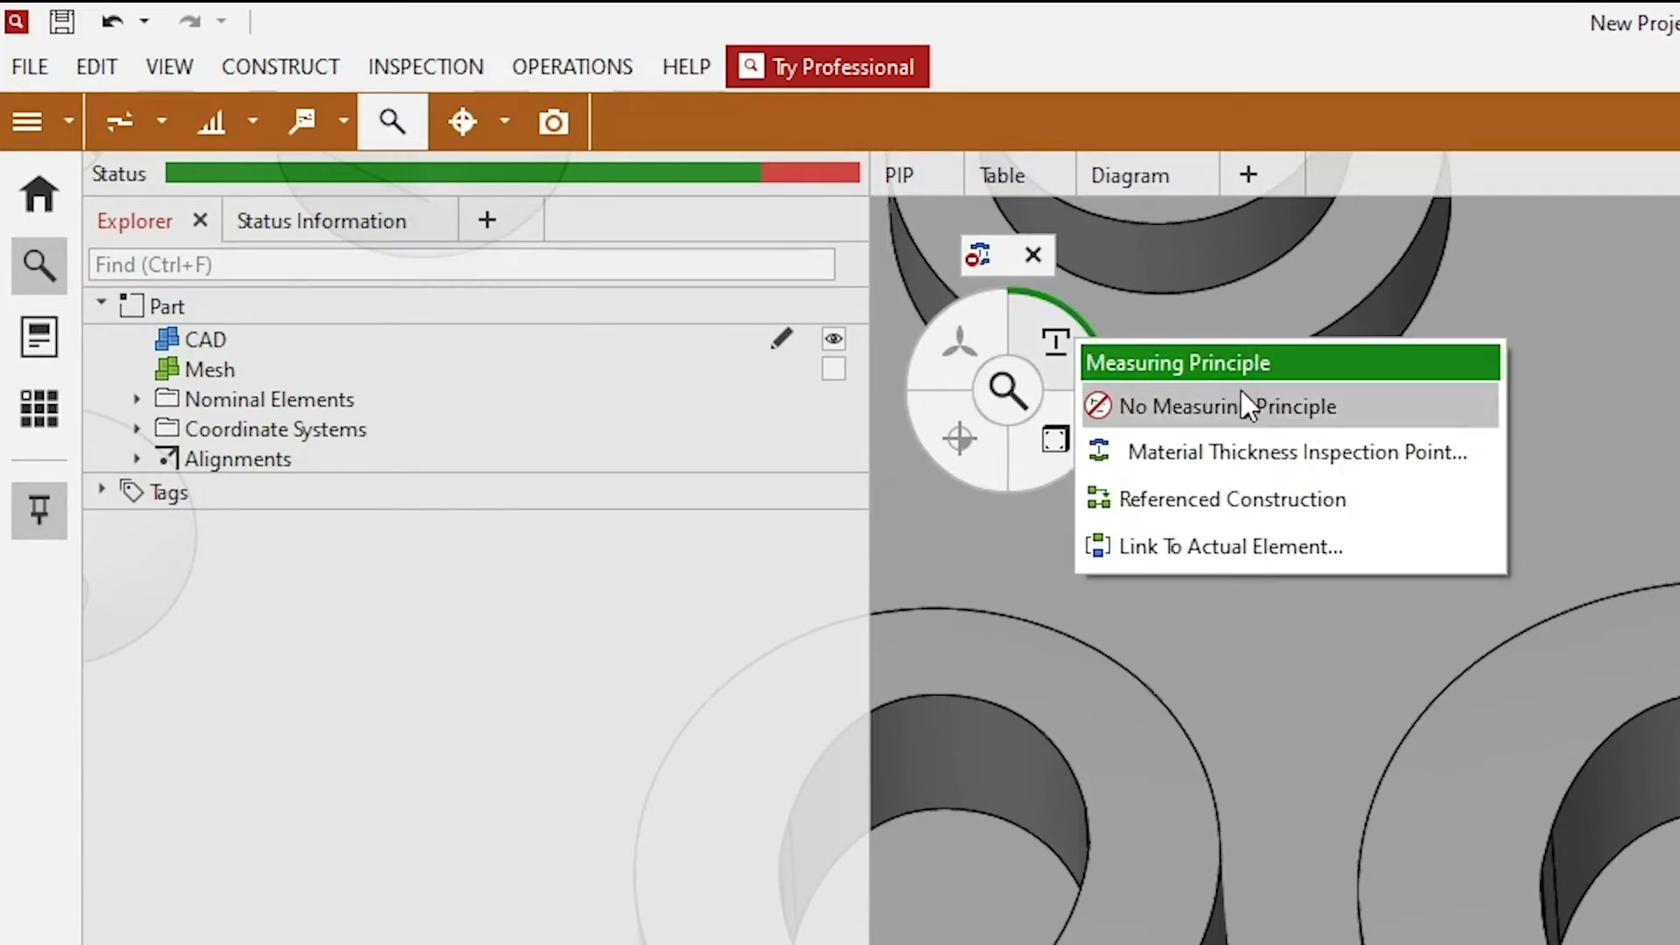
left_click(1237, 499)
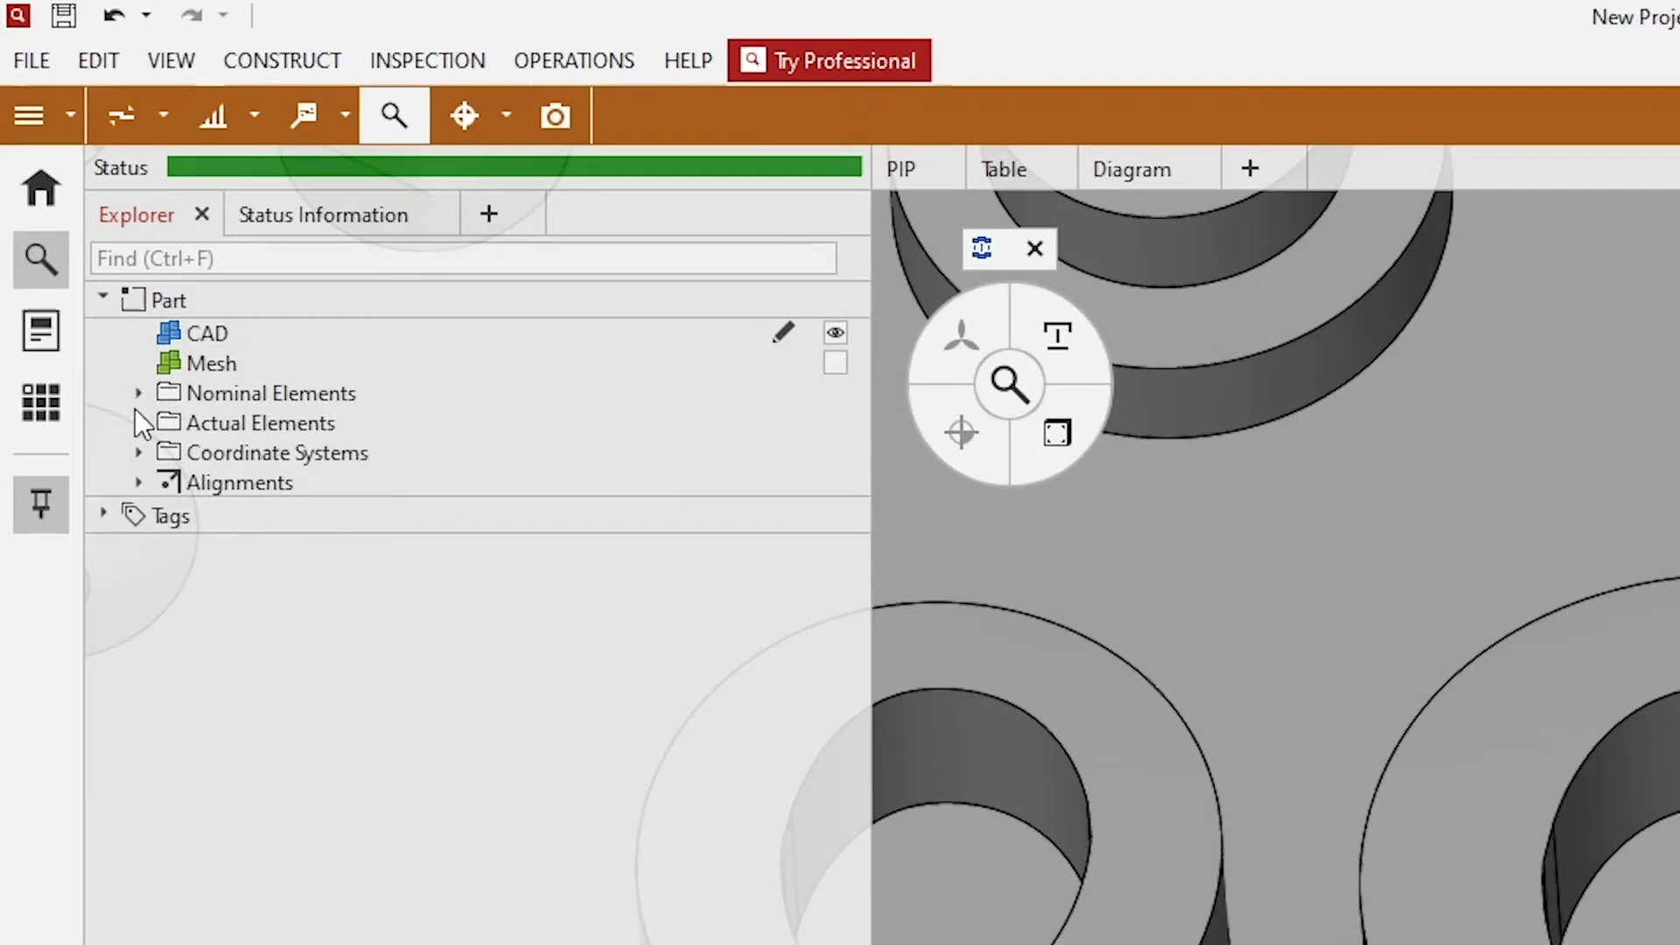
Step: Expand the actual and nominal elements down to their individual material thickness entries
left_click(138, 424)
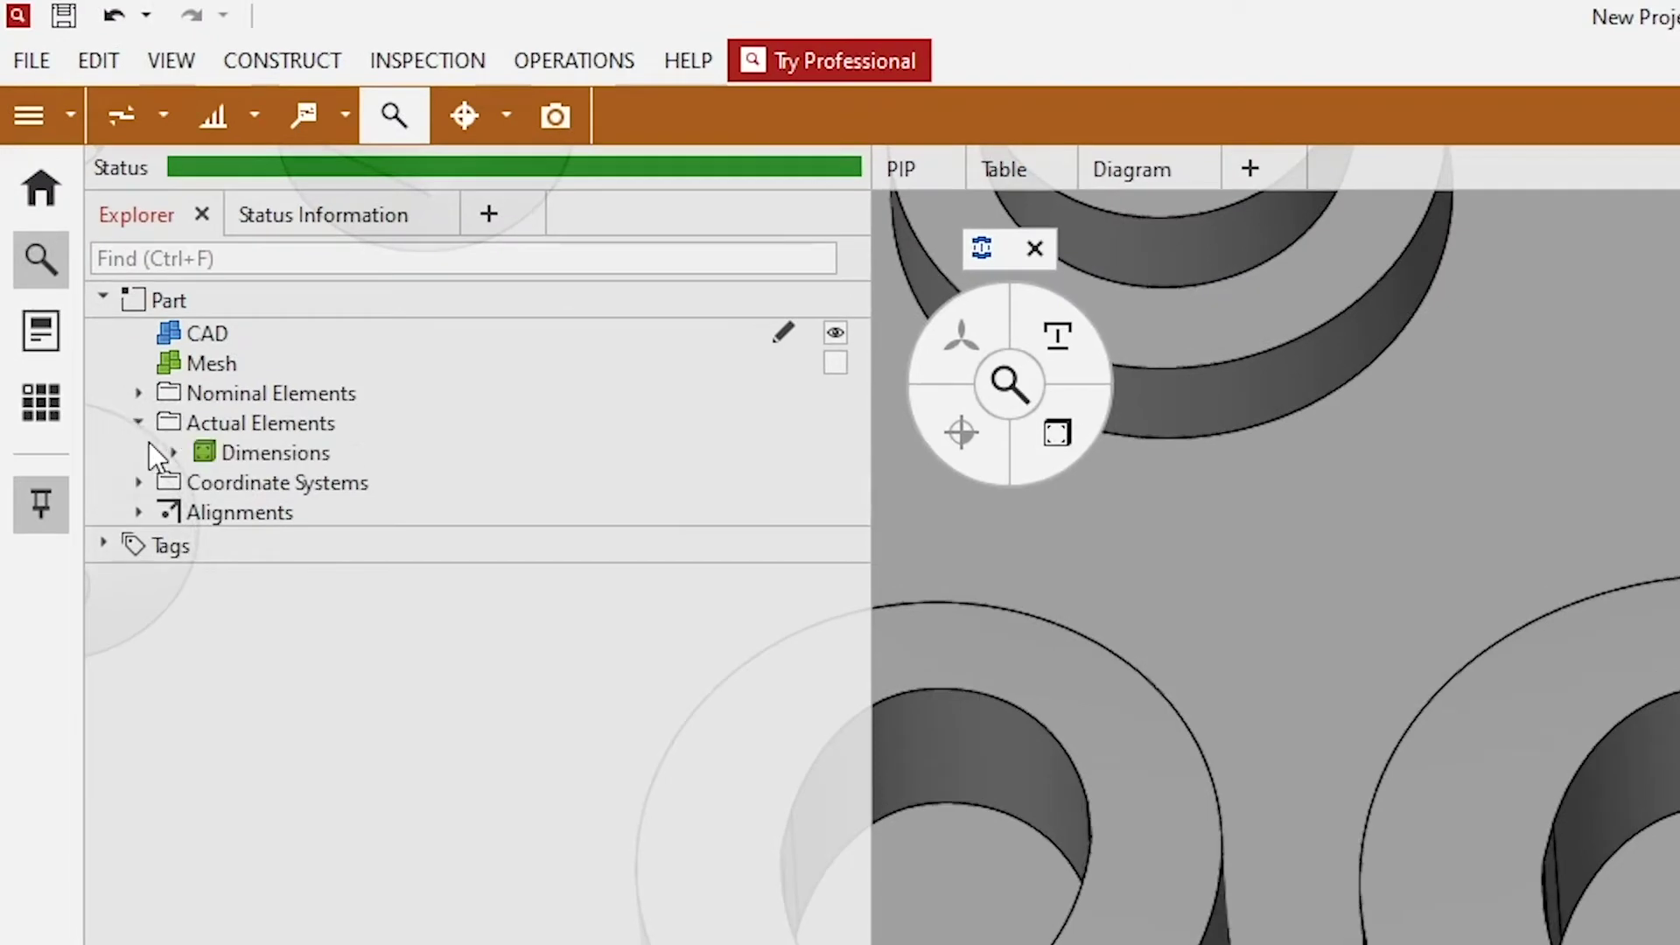
left_click(175, 453)
left_click(210, 483)
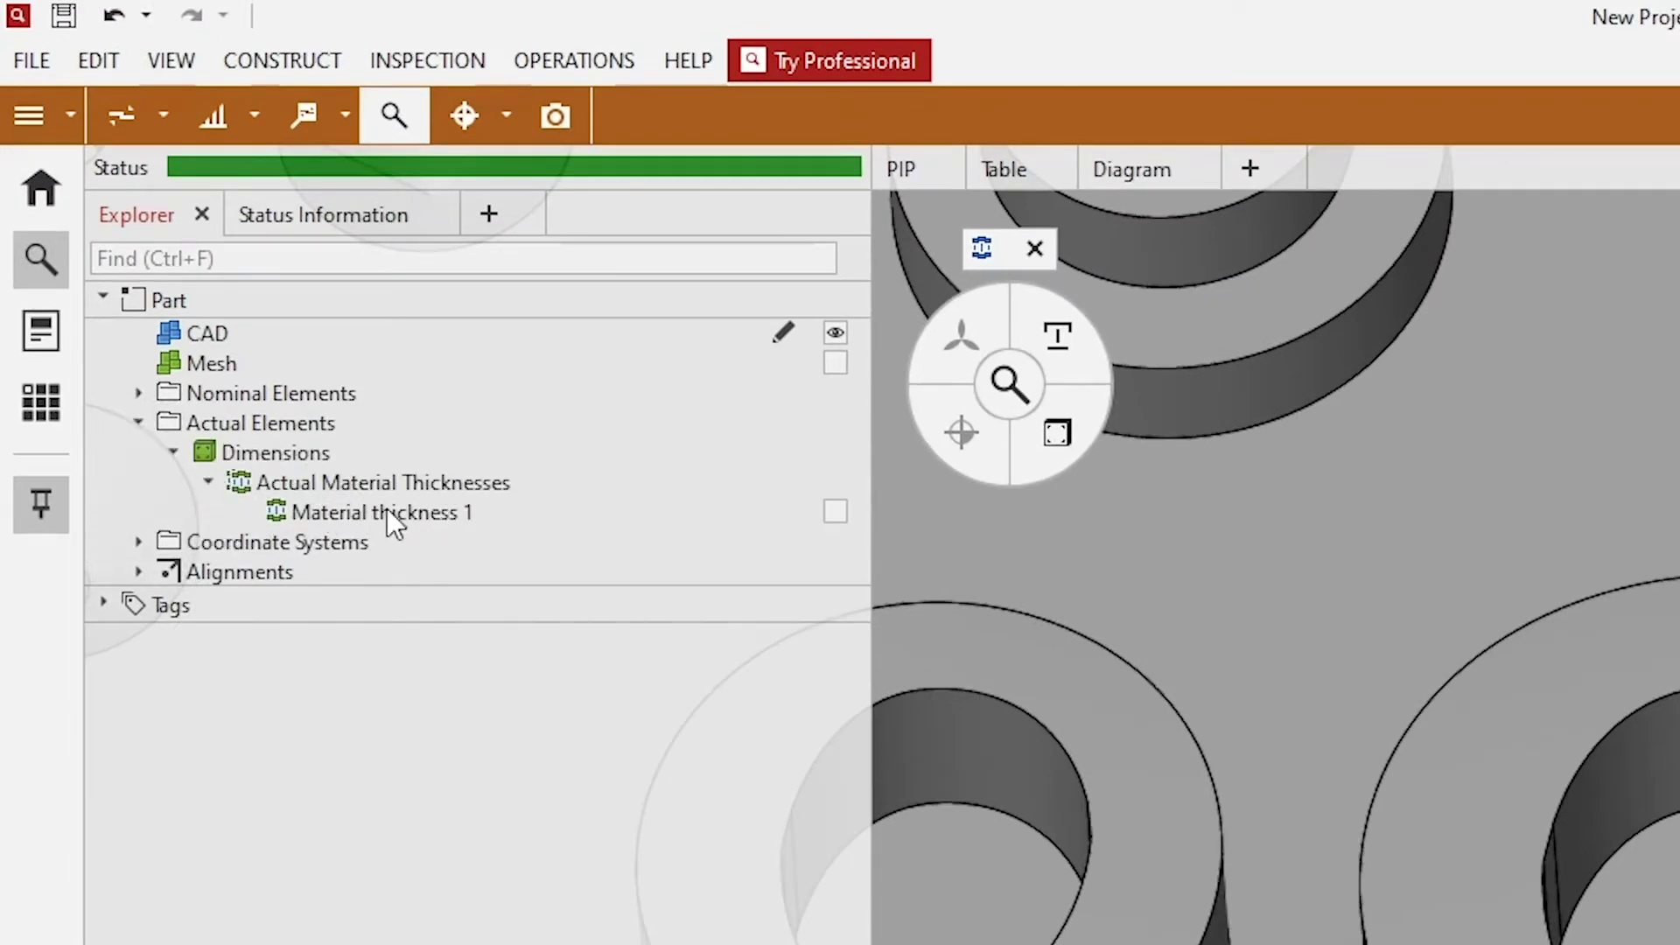
left_click(138, 393)
left_click(175, 423)
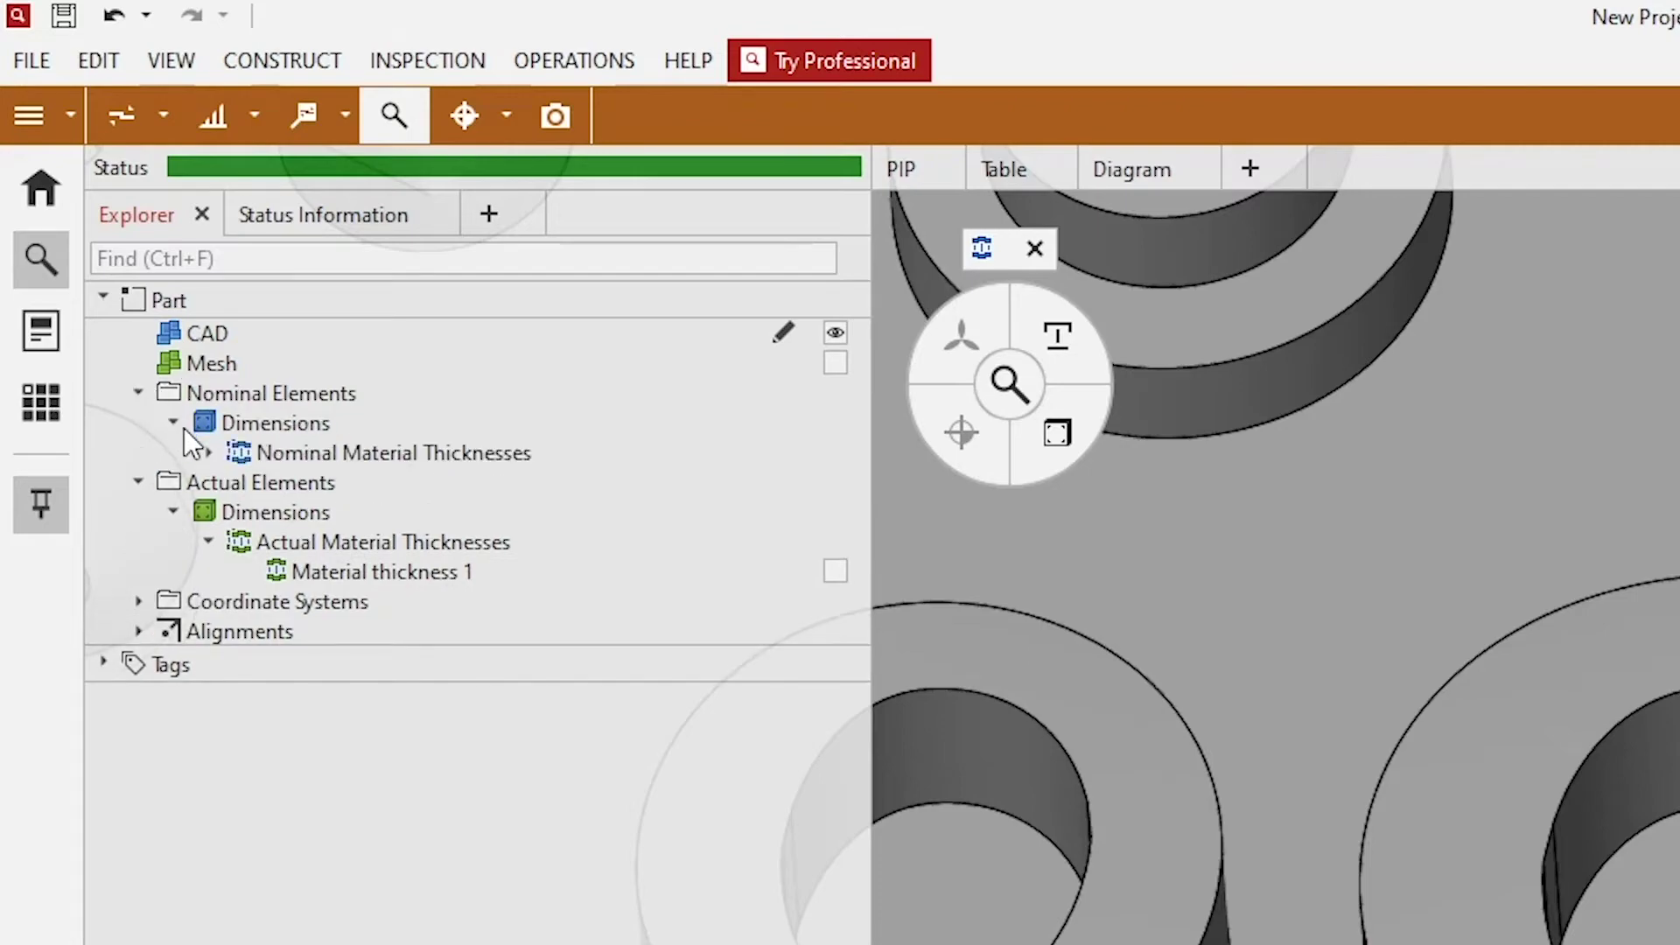
left_click(210, 453)
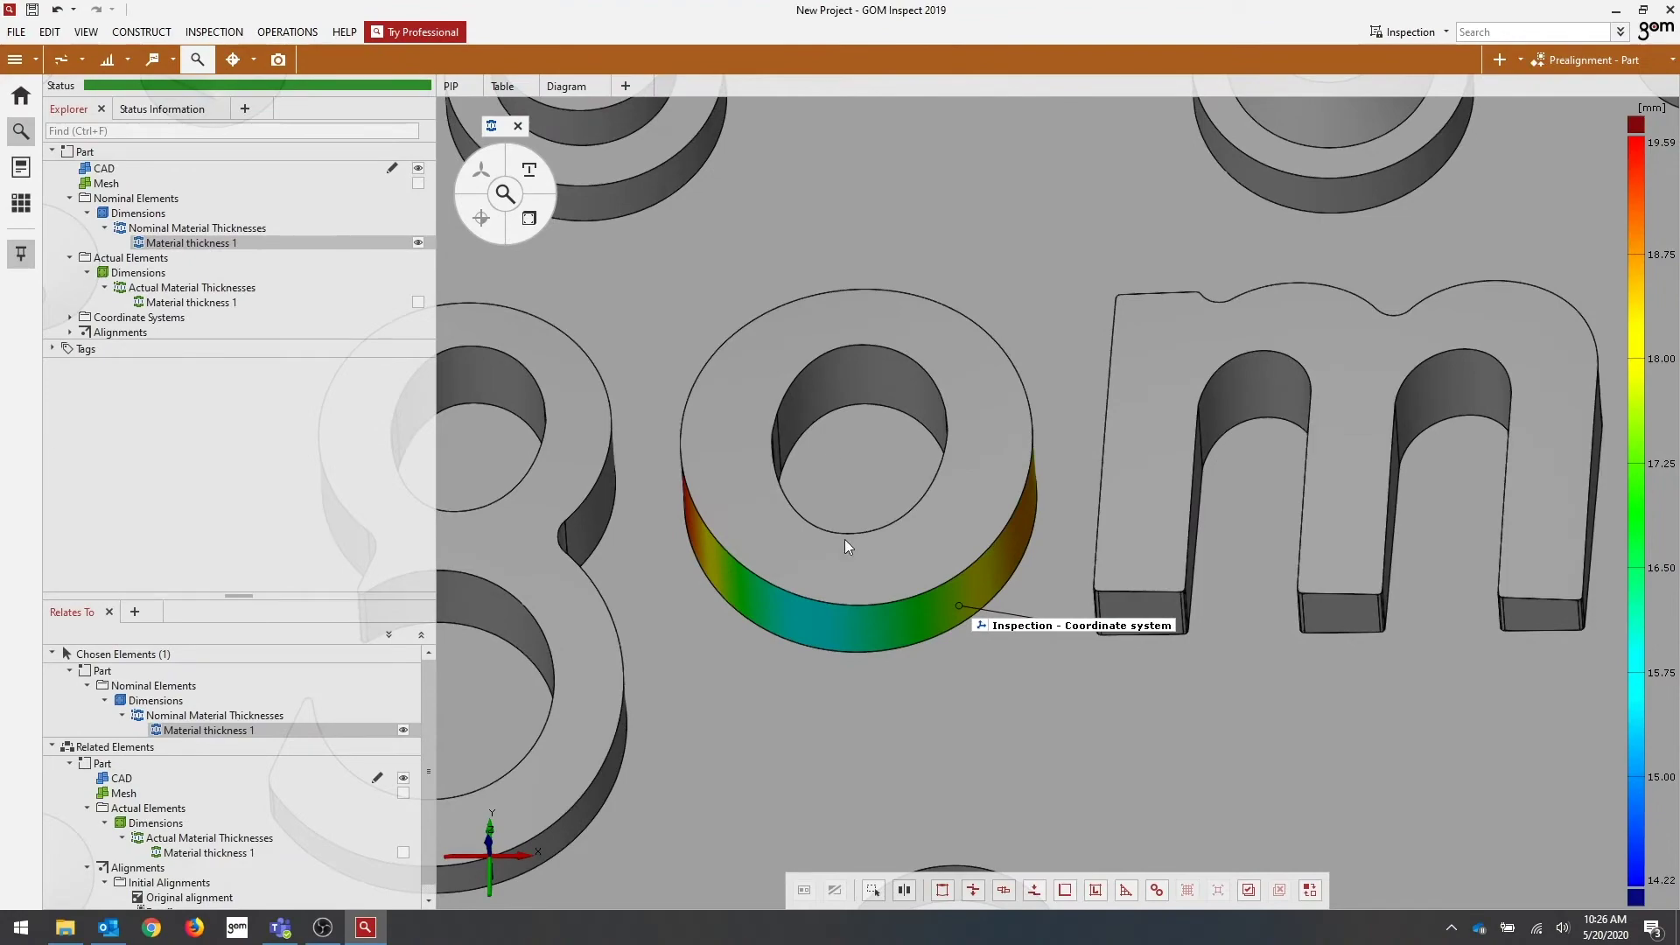
Step: Place three deviation labels along the front of the letter o's colored outer wall
left_click_drag(845, 540, 853, 502)
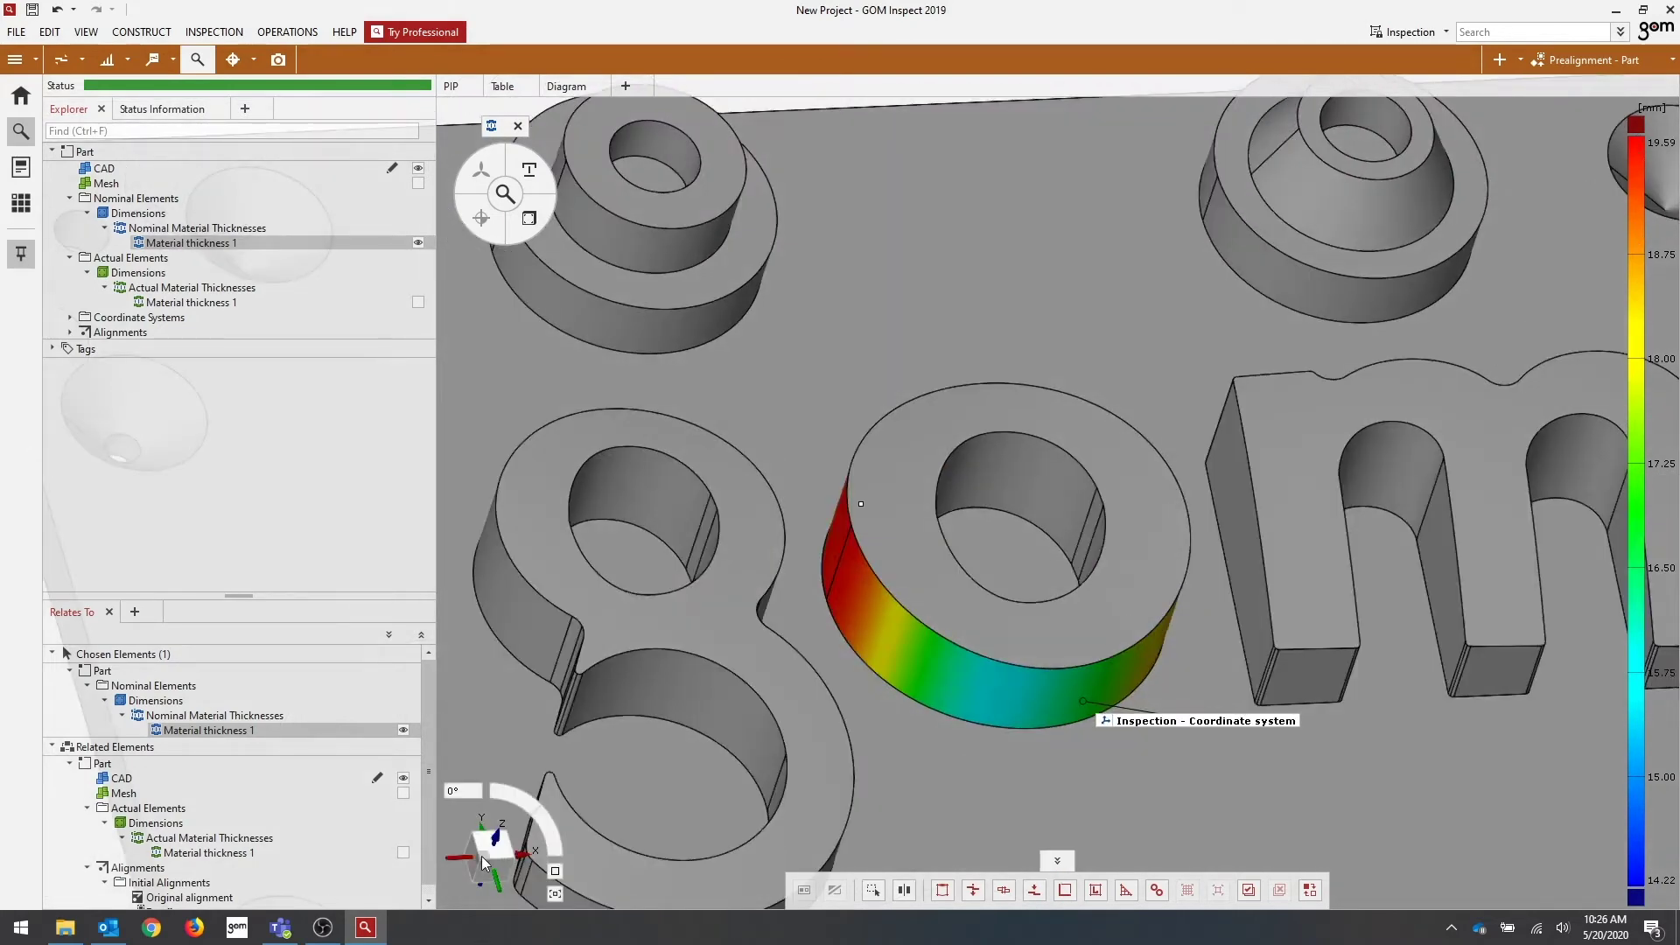
left_click(484, 863)
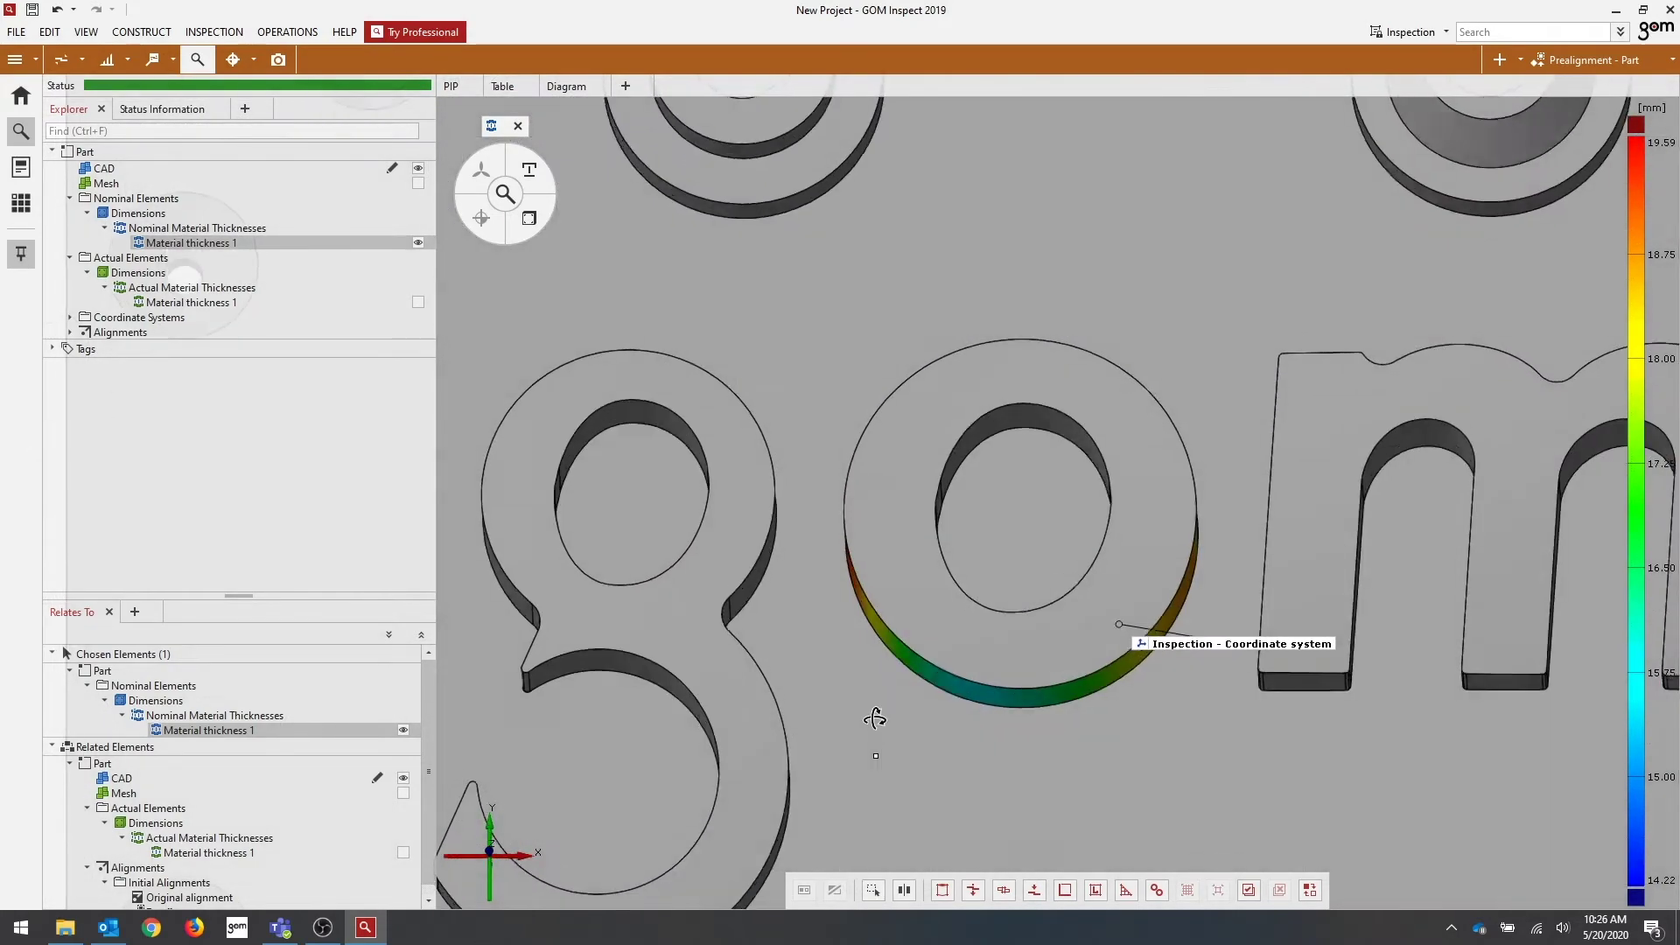
left_click_drag(876, 718, 884, 659)
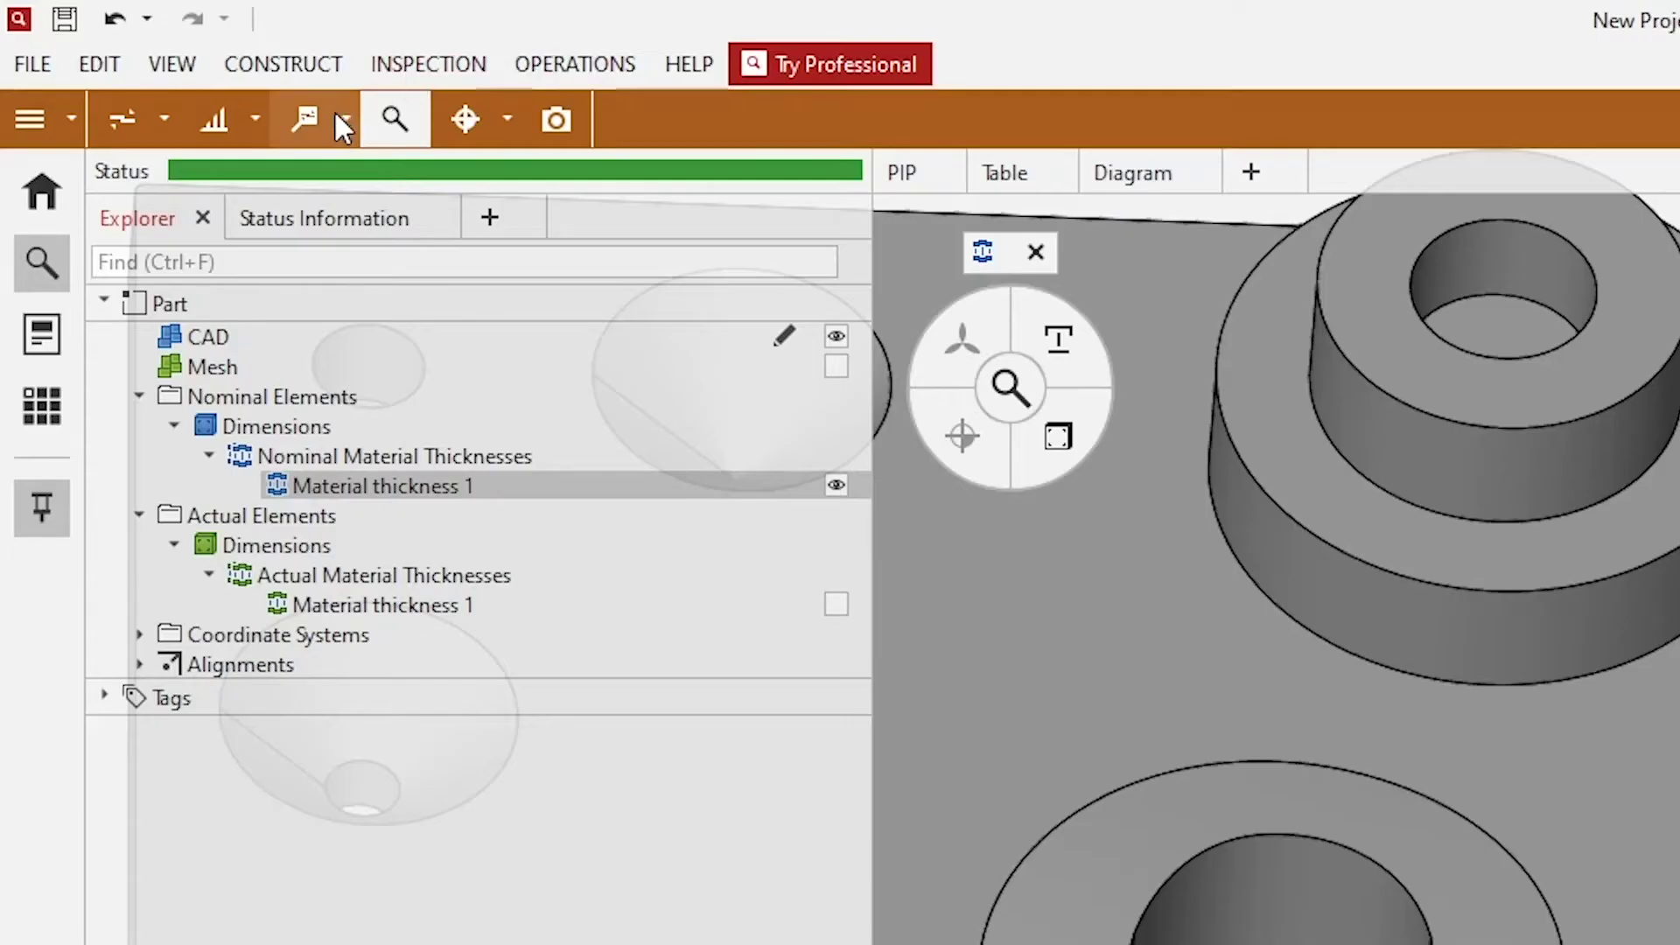
left_click(172, 59)
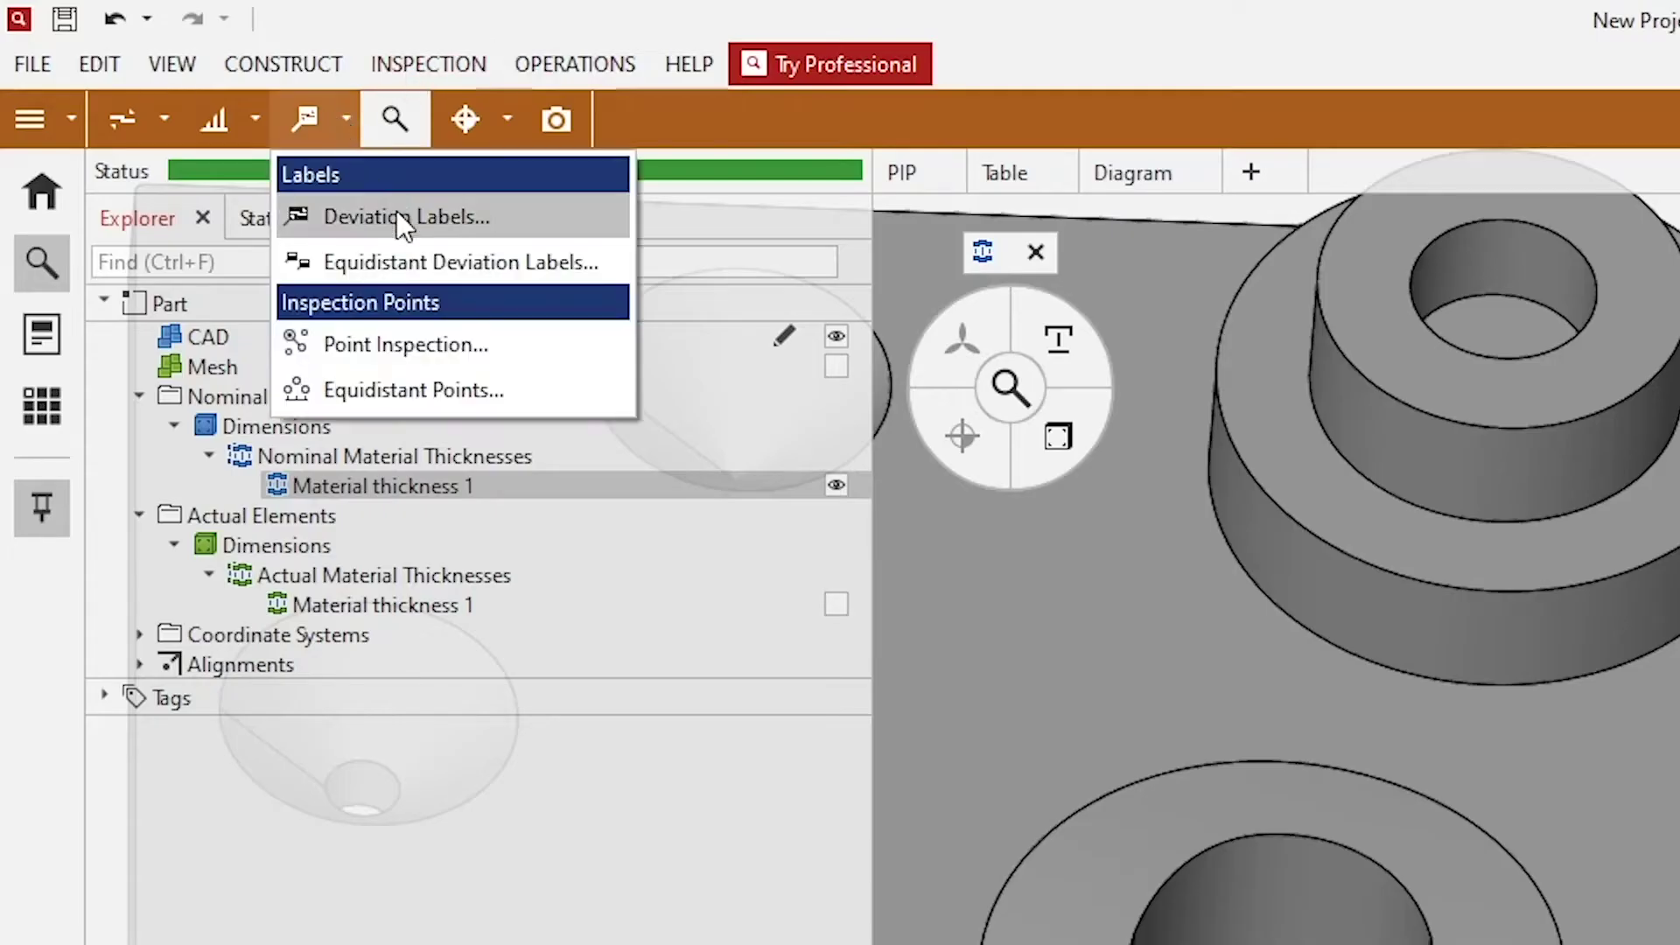
left_click(401, 217)
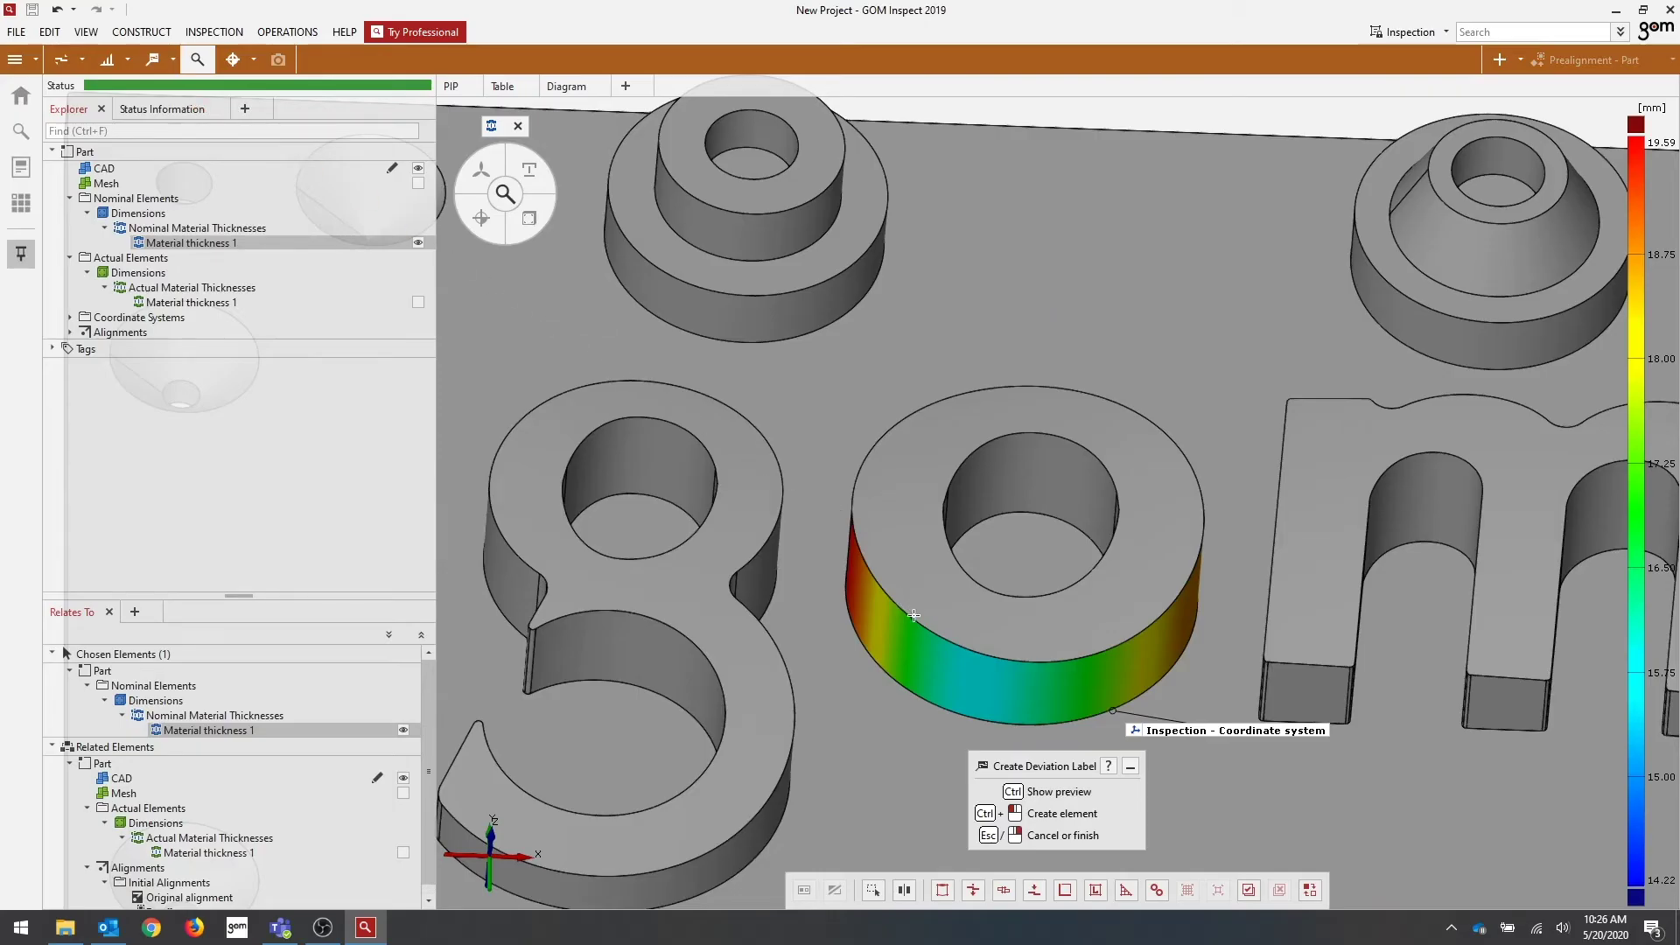
left_click(924, 649, "ctrl")
left_click(1042, 698, "ctrl")
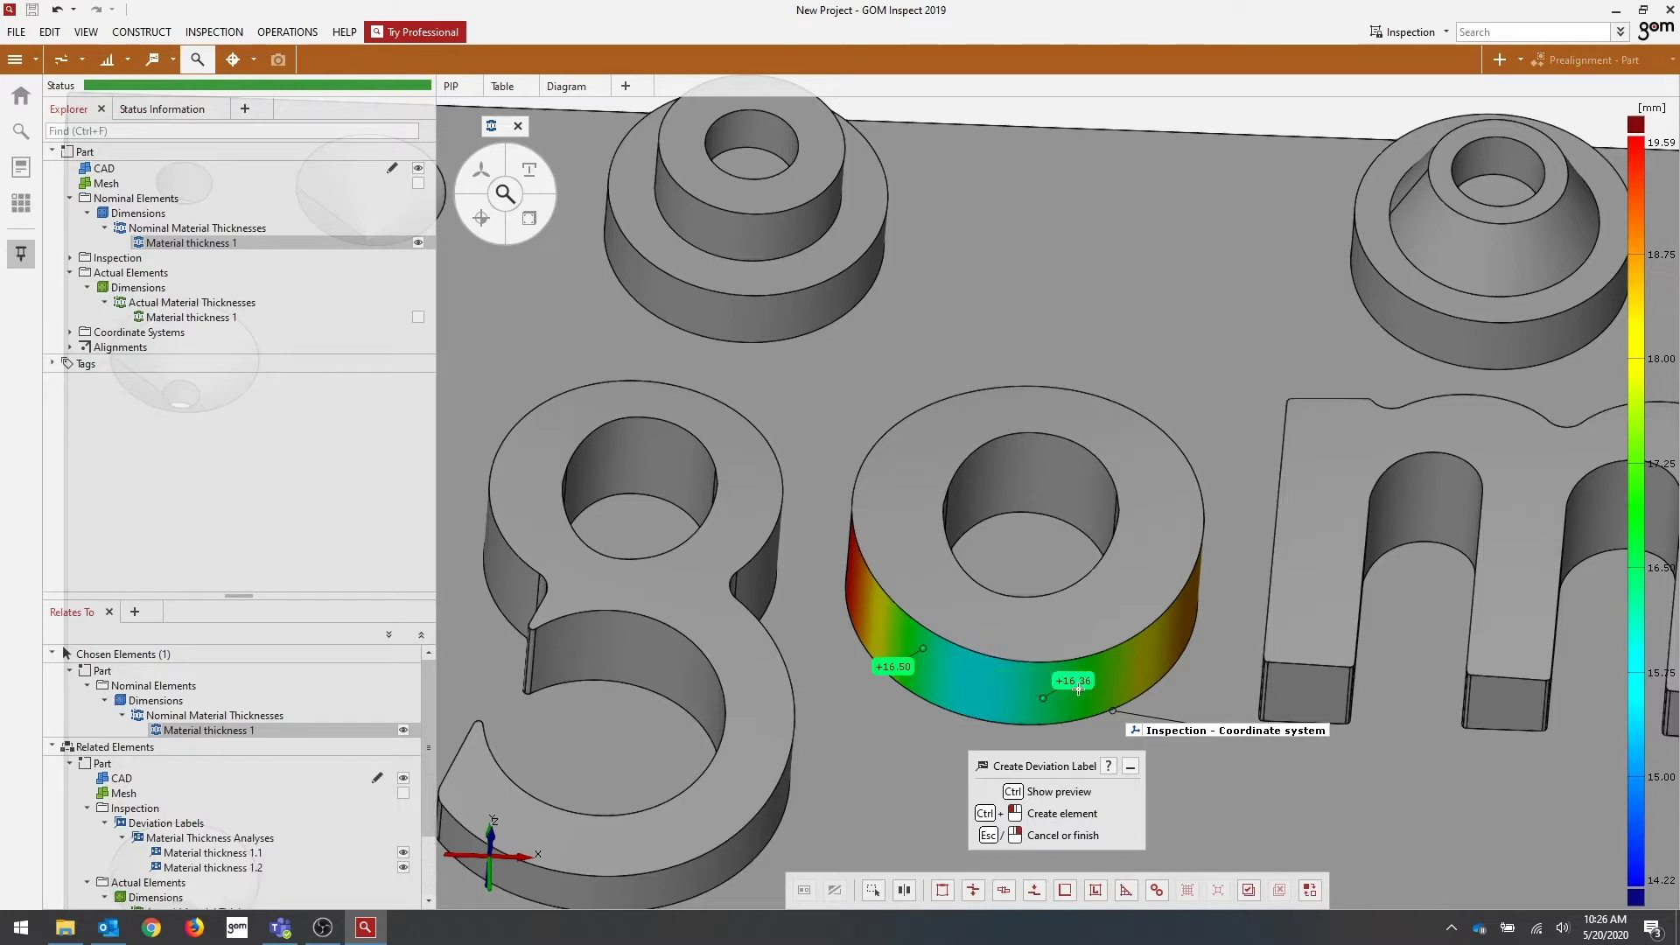
left_click(1155, 658, "ctrl")
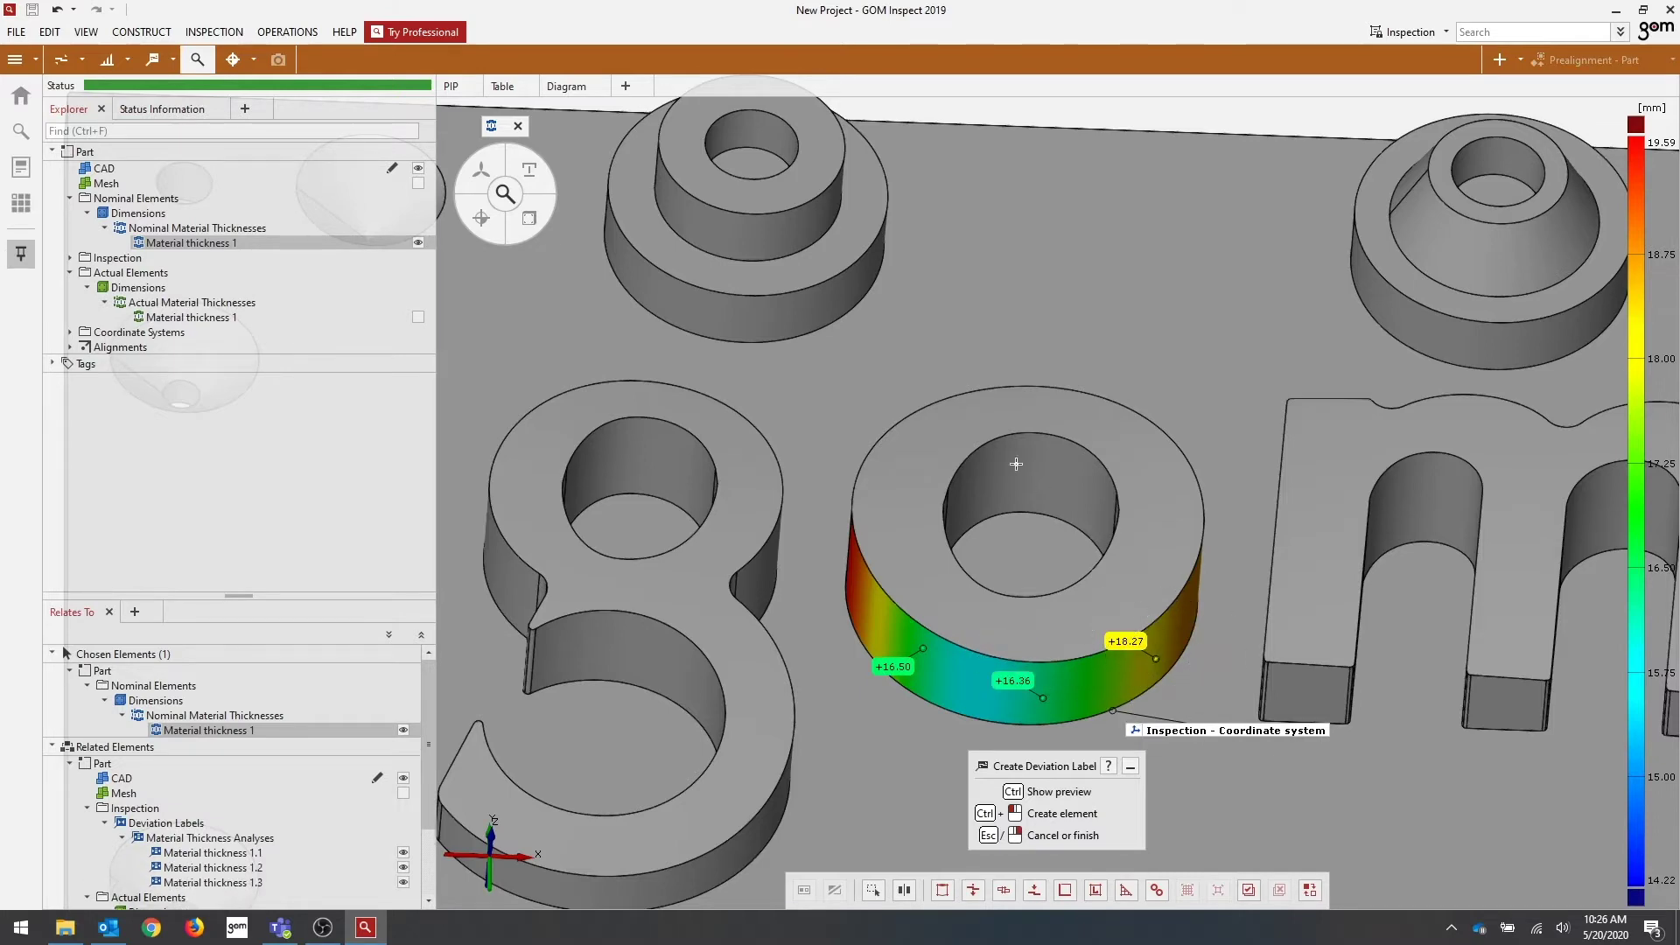
key("Escape")
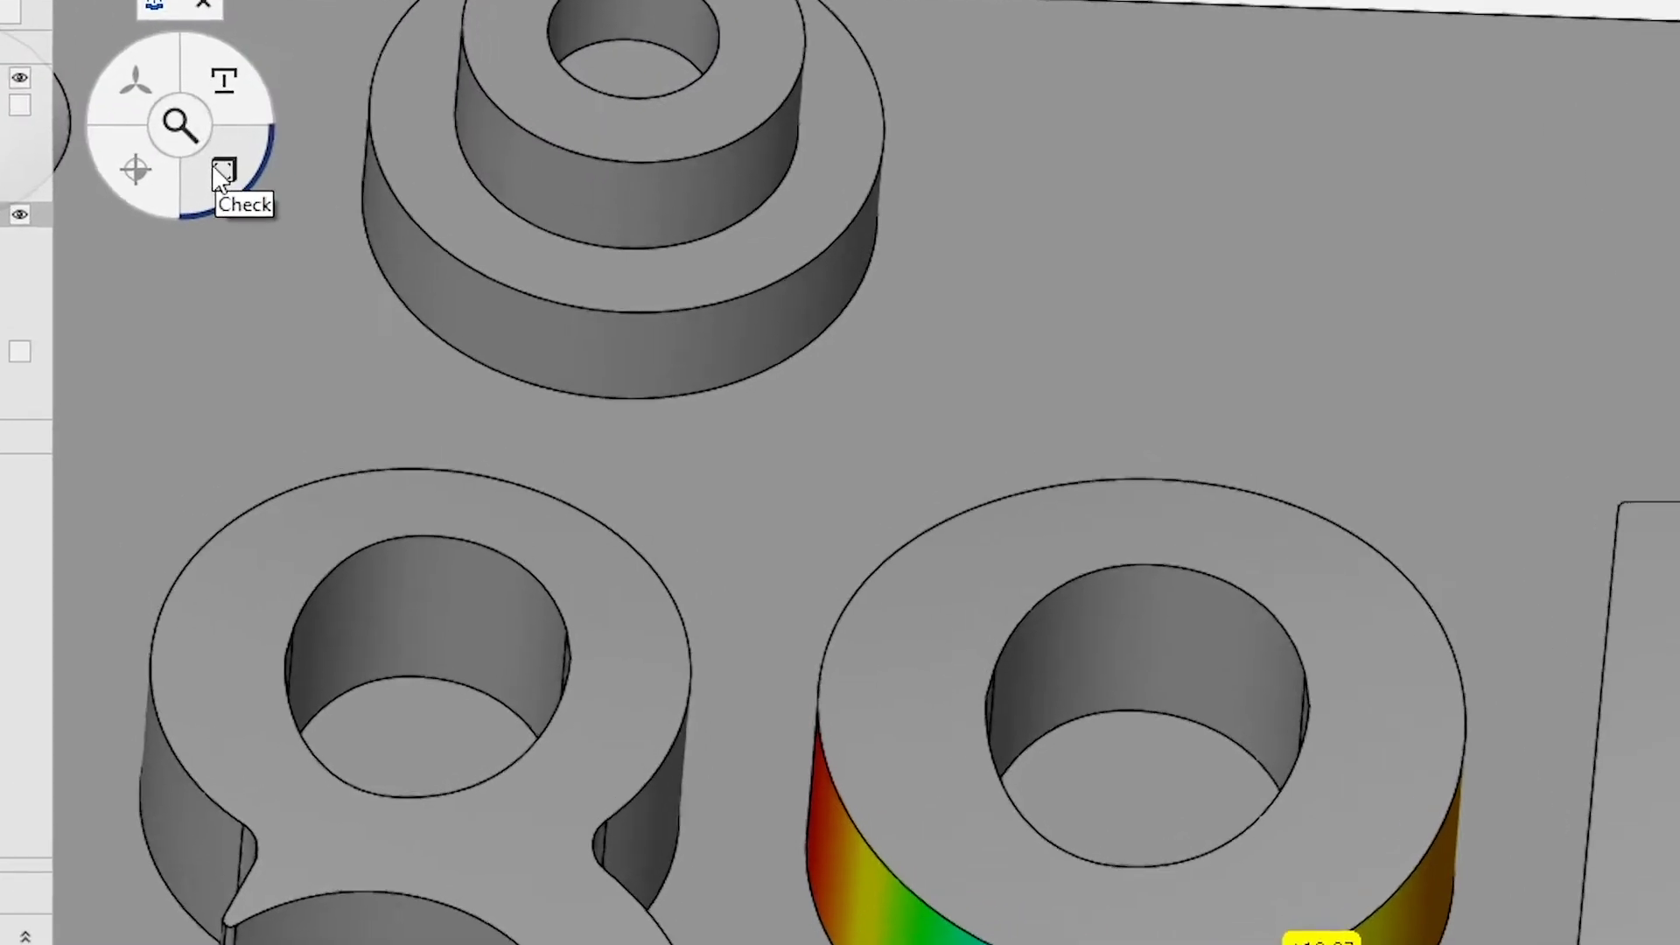
Step: Add minimum and maximum deviation labels to the nominal material thickness on the letter o
left_click(524, 220)
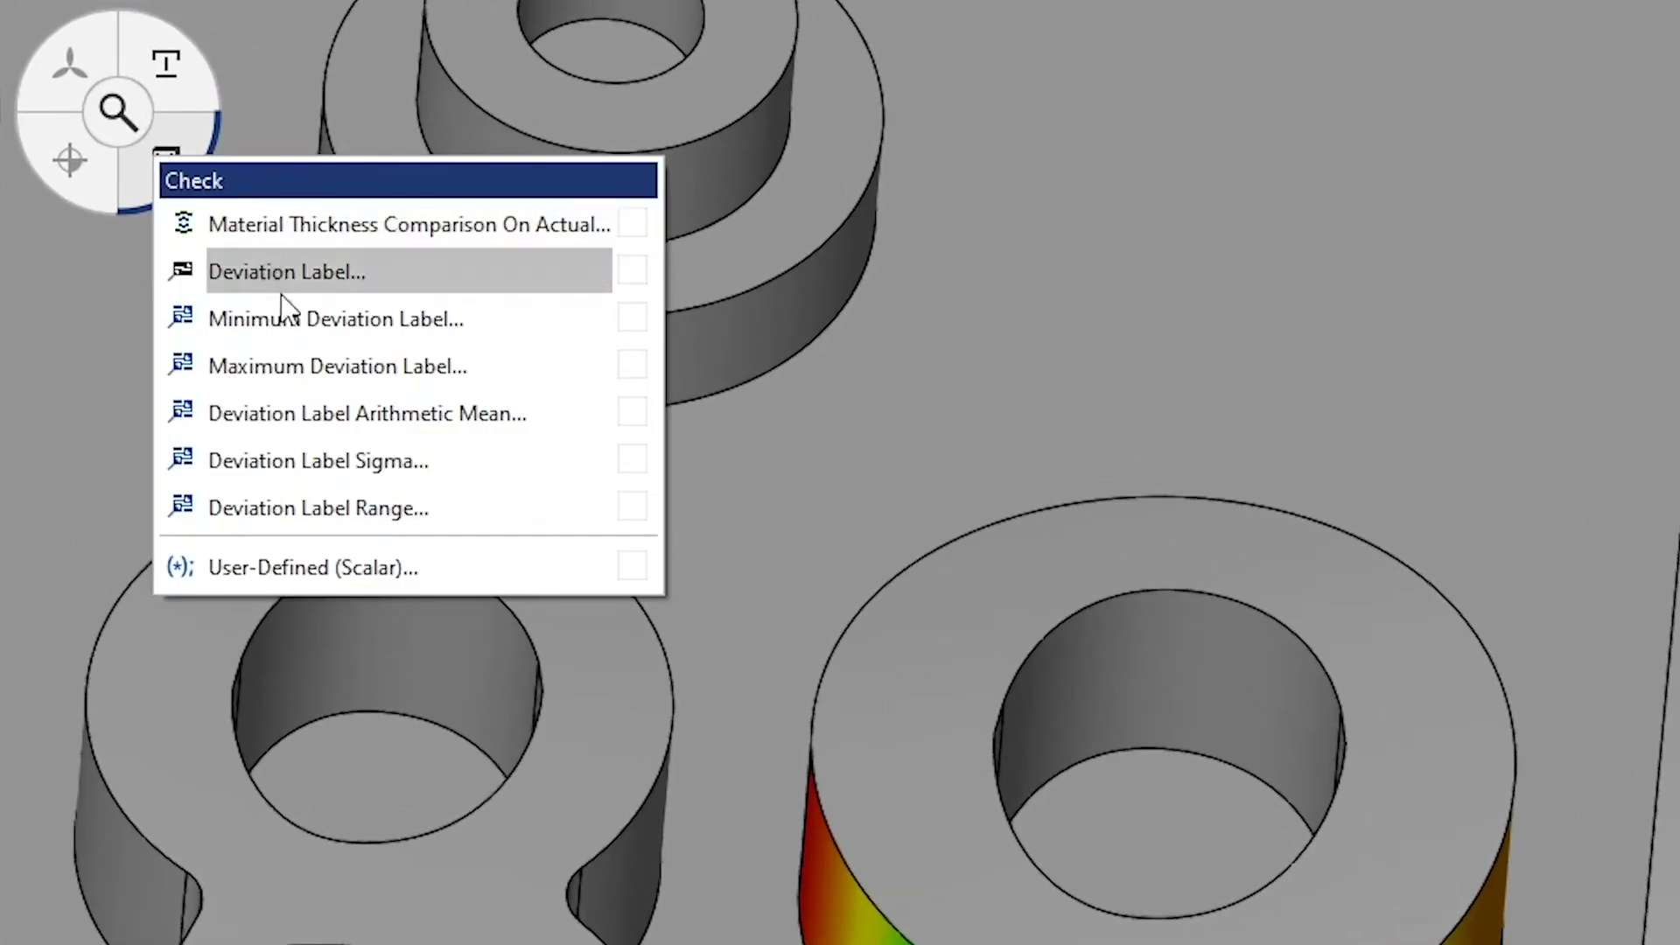
left_click(282, 328)
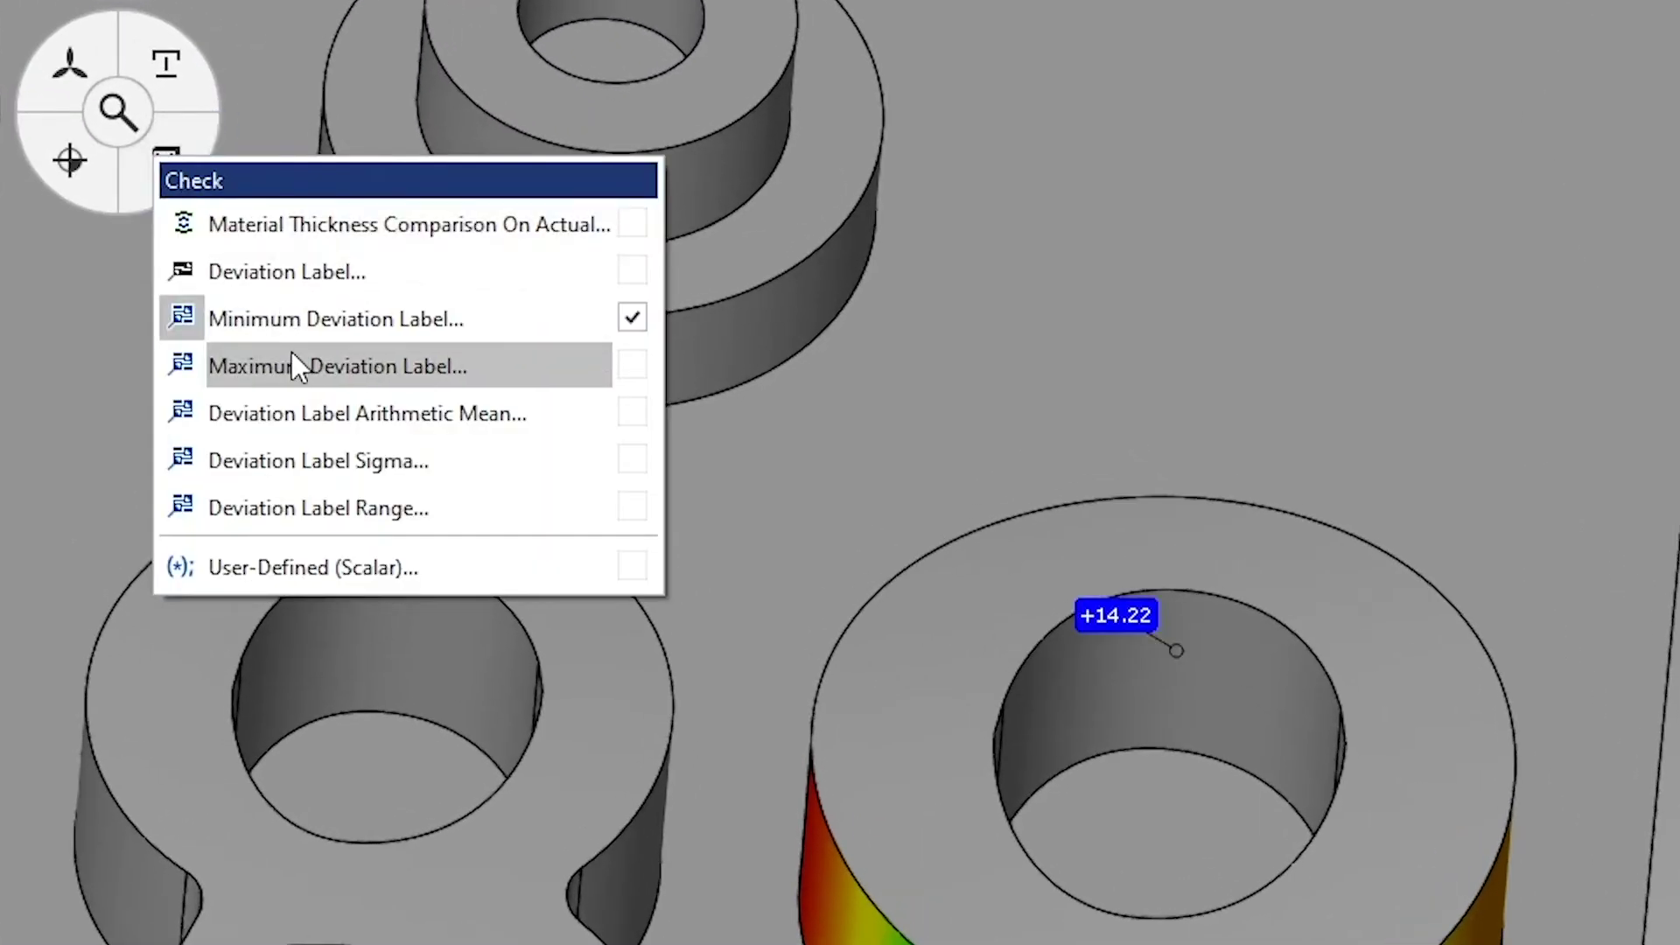
left_click(292, 352)
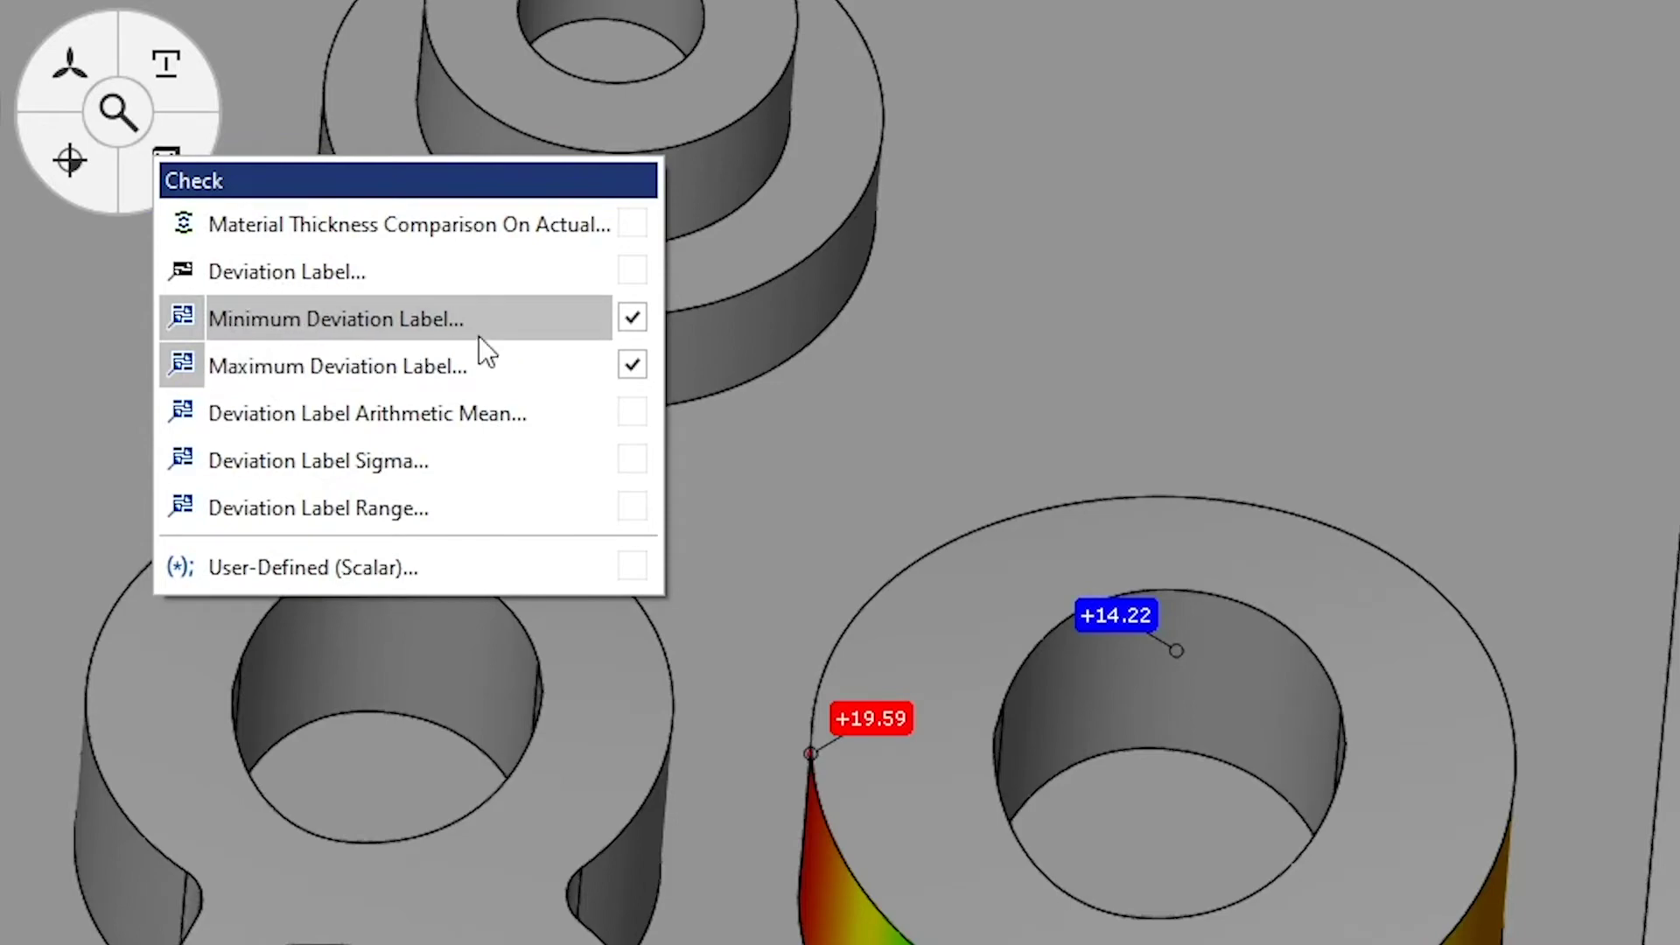
left_click(902, 490)
Step: Review the nominal material thickness's creation parameters, including the expert maximum opening angle, and close them without changes
mouse_move(893, 501)
left_mouse_down()
mouse_move(893, 538)
mouse_move(843, 608)
mouse_move(904, 522)
left_mouse_up()
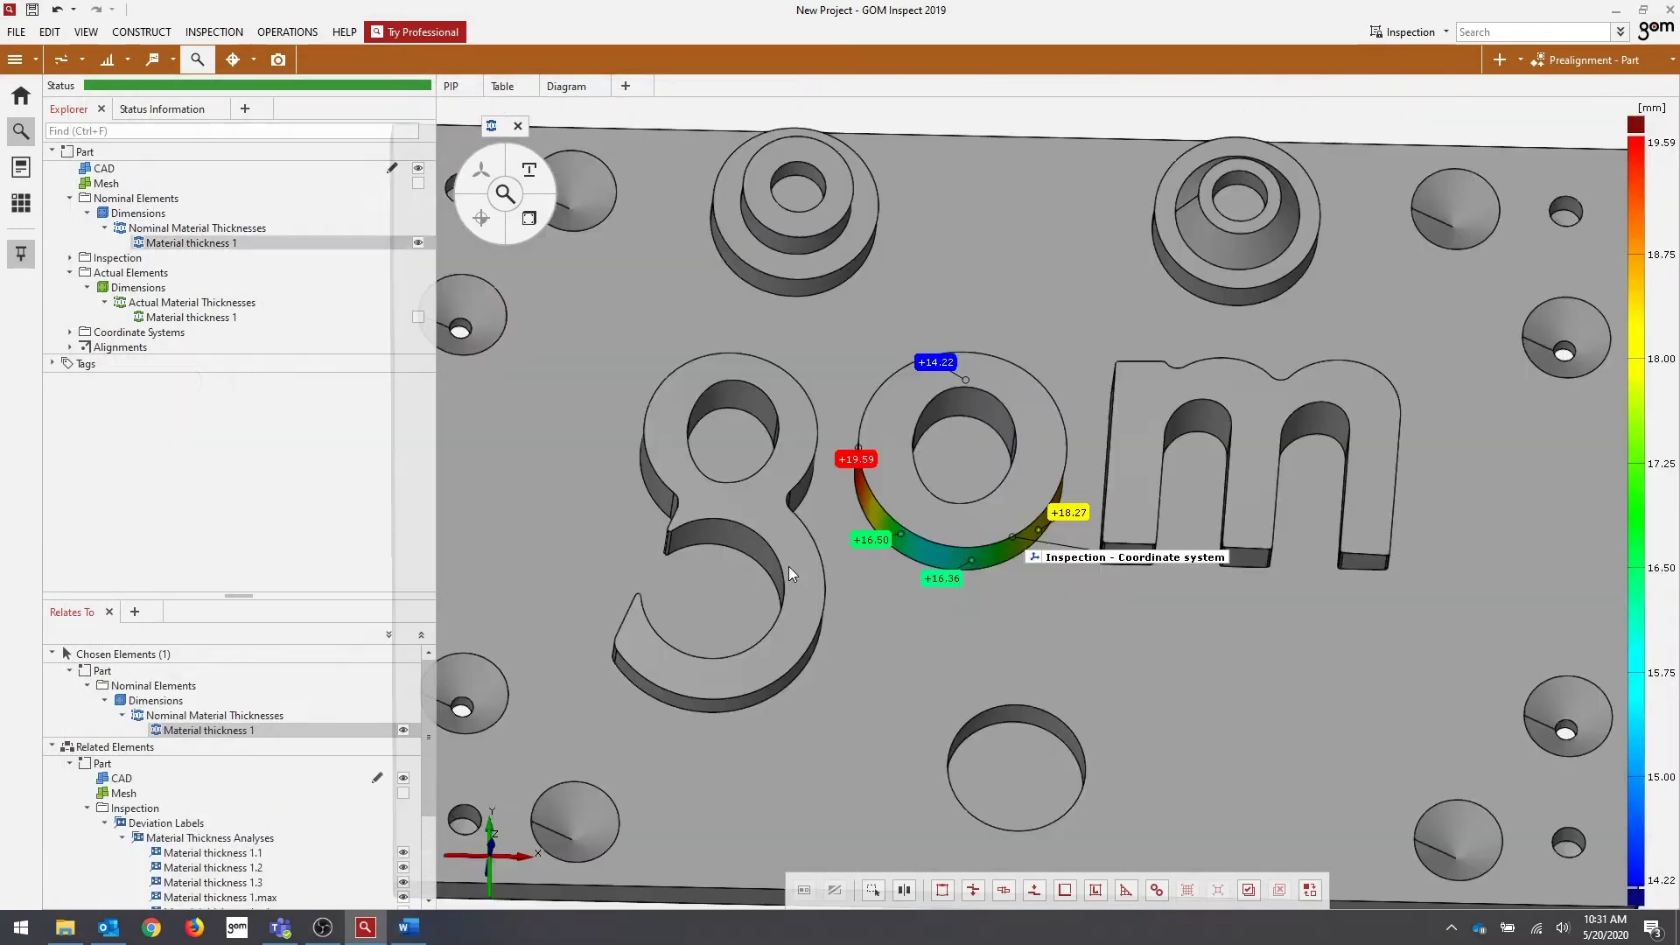
scroll(789, 565, "up", 3)
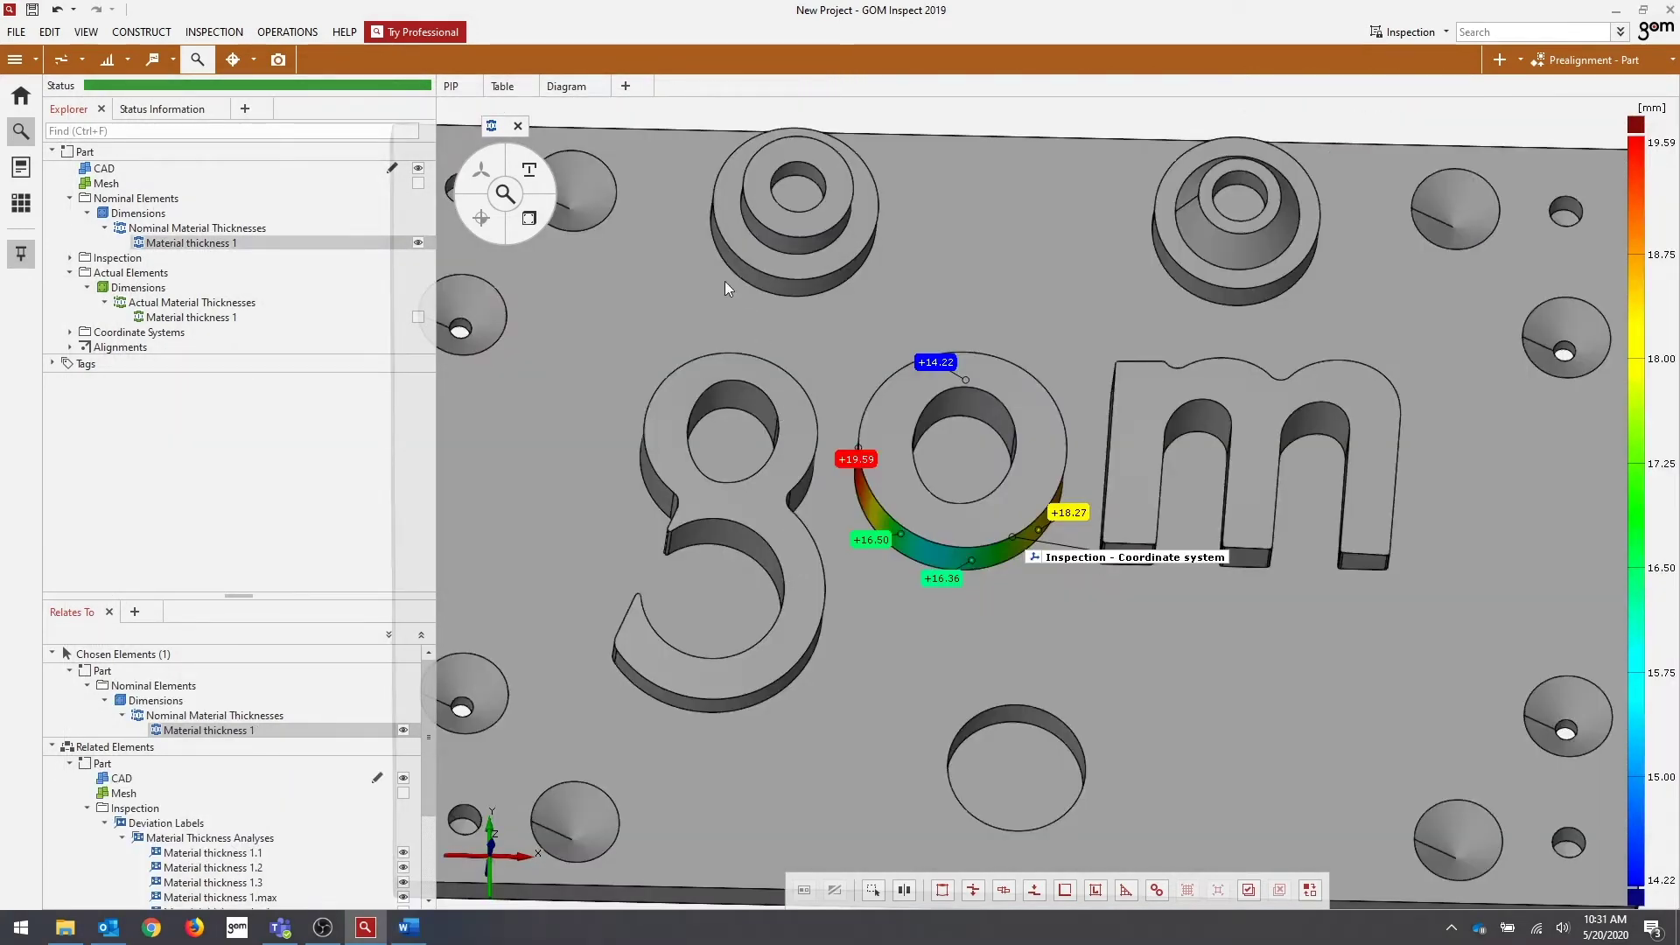
left_click_drag(927, 500, 843, 411)
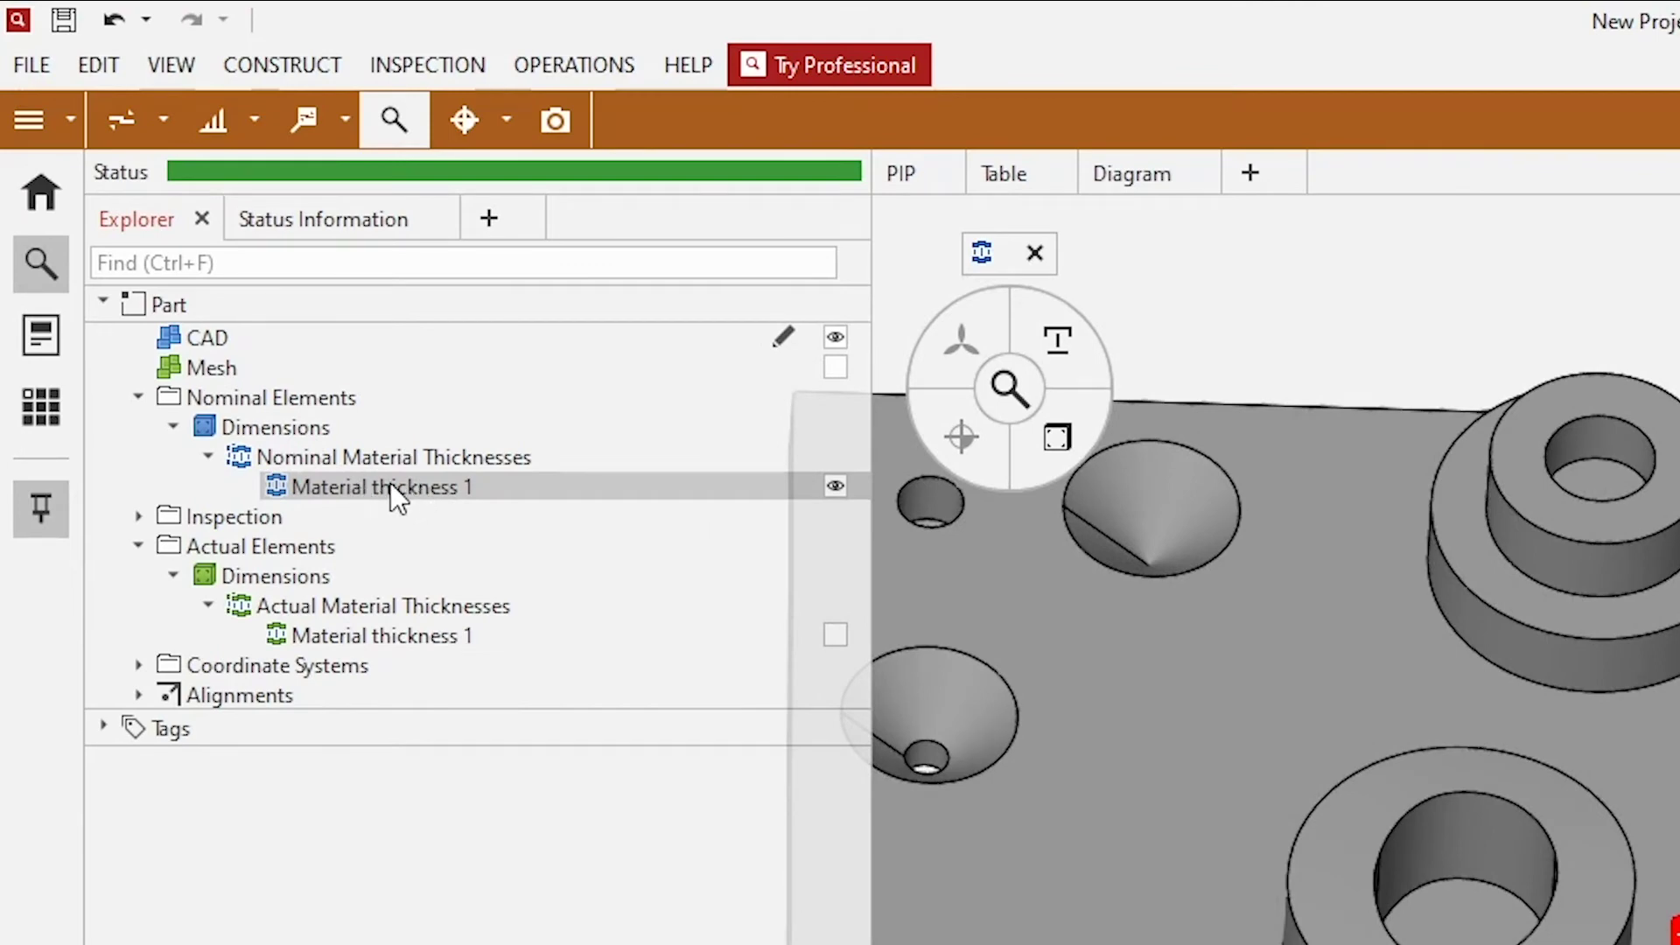
double_click(390, 487)
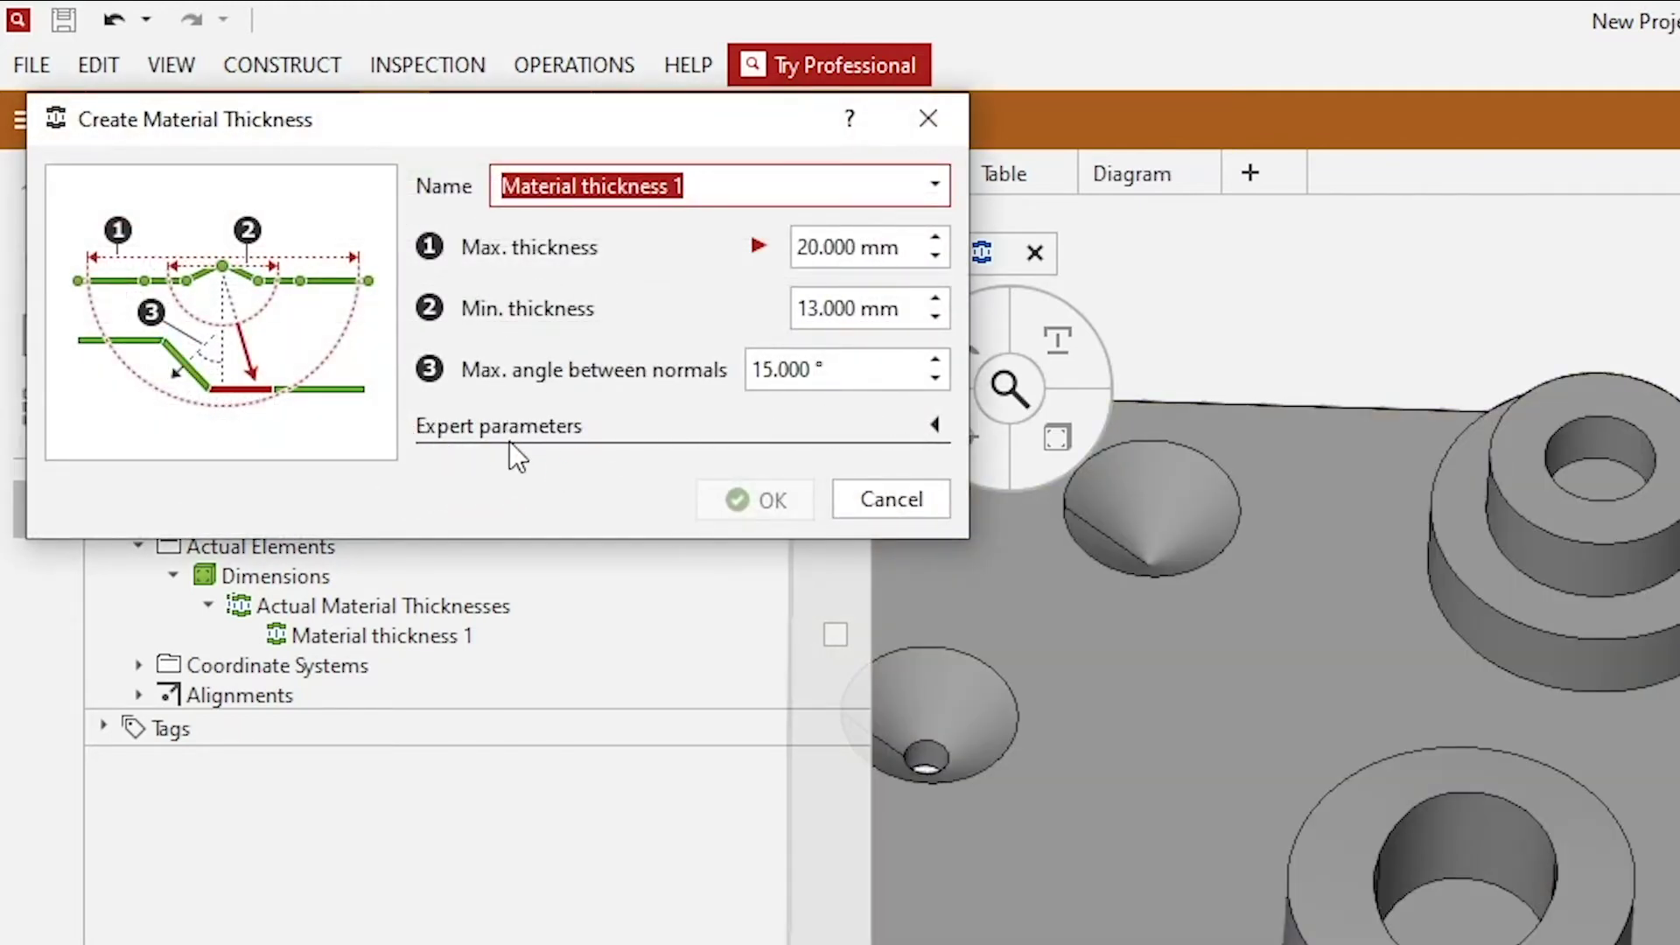
left_click(935, 425)
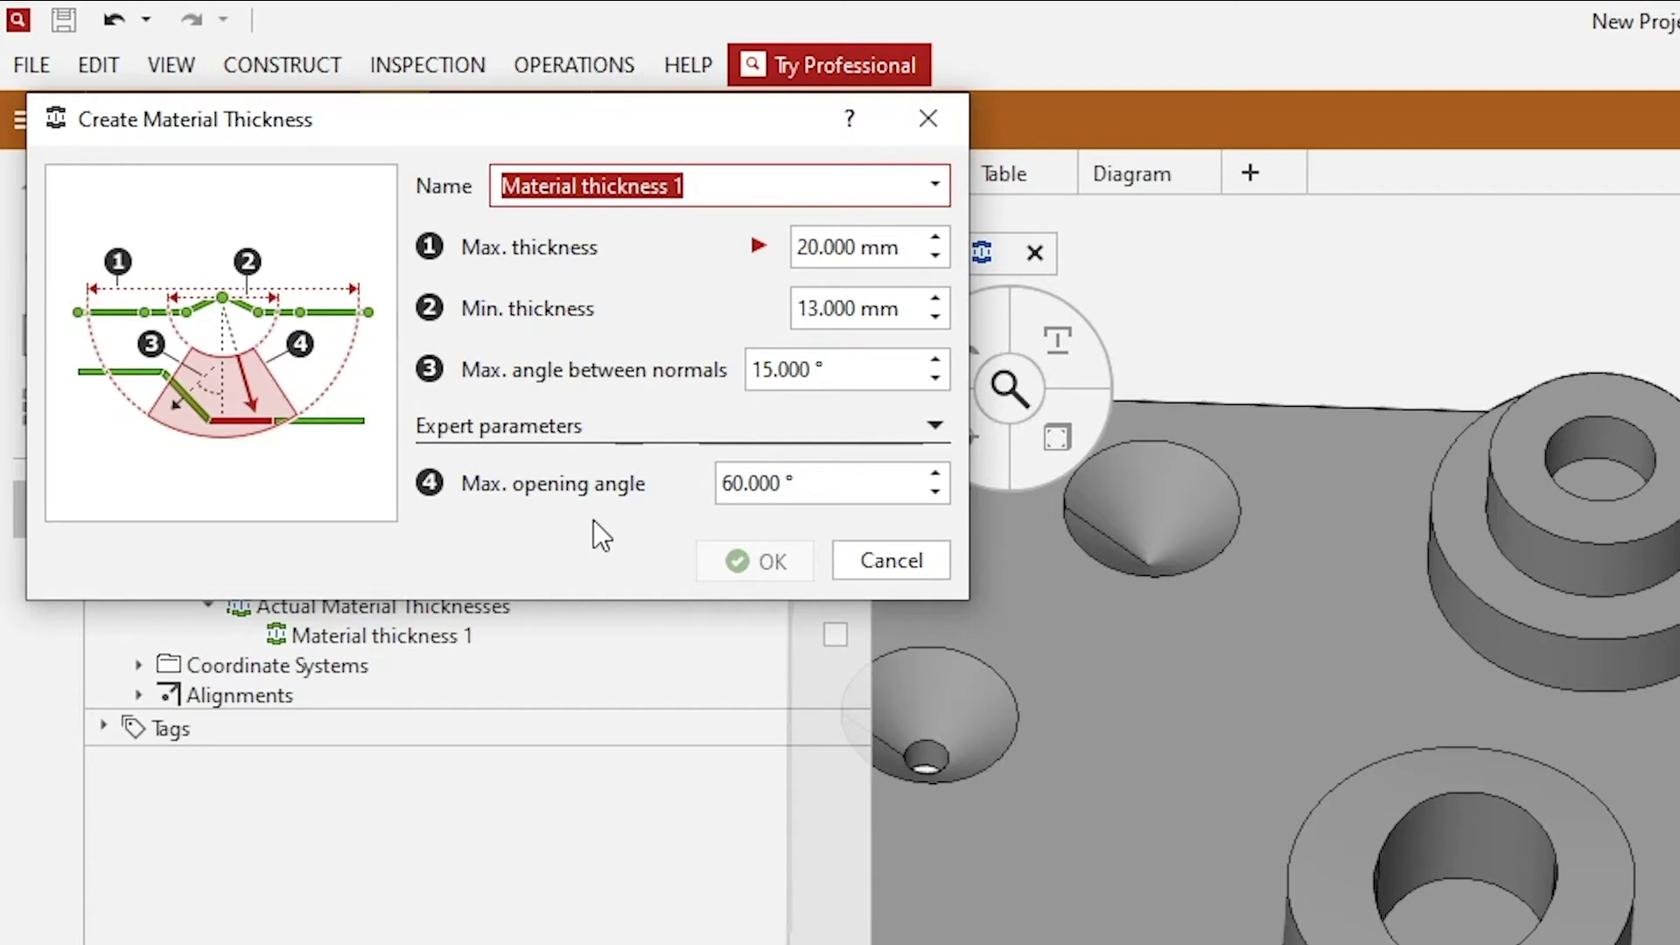
left_click(884, 553)
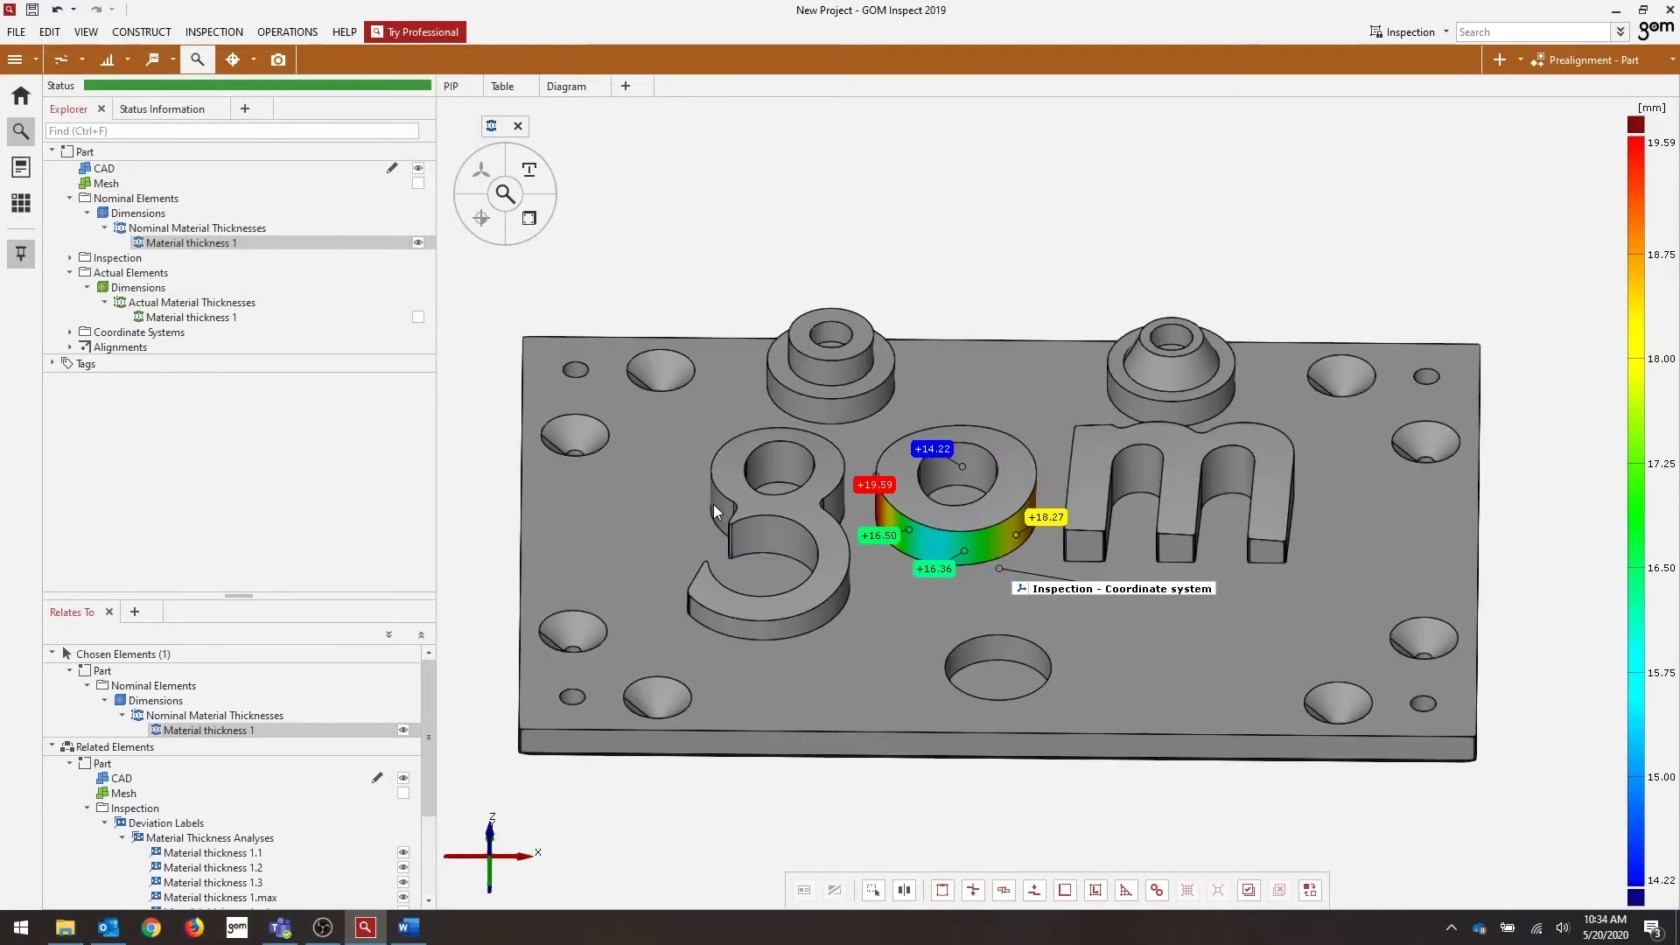
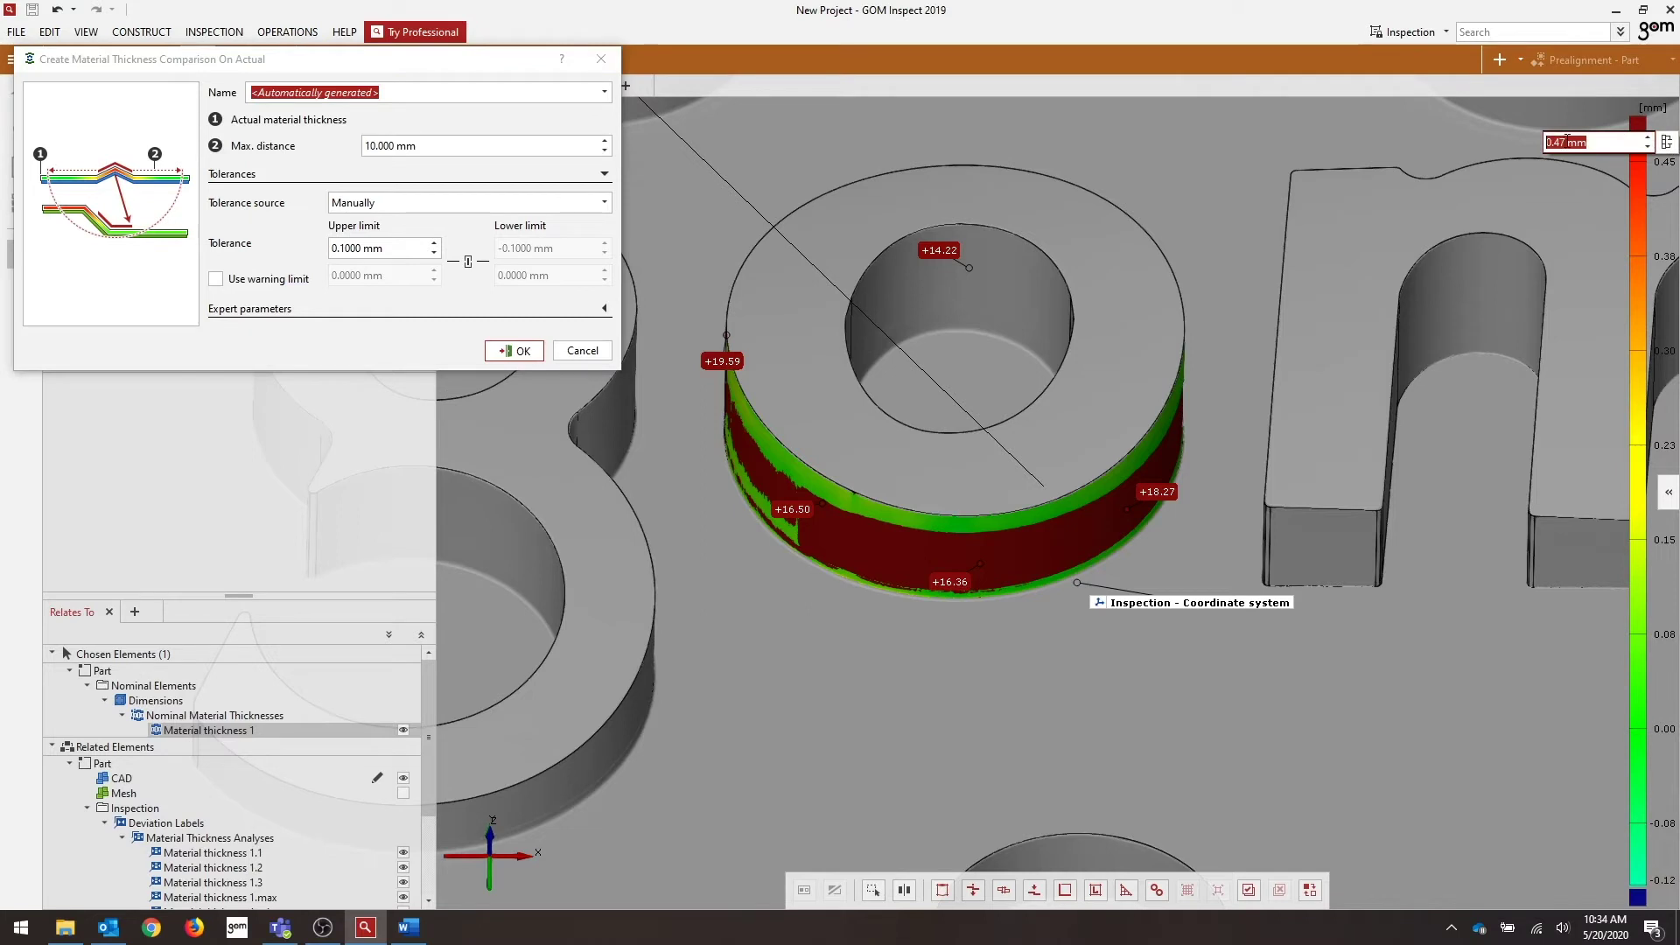
Step: Set the color legend's maximum to 0.50 mm and create the Material Thickness Comparison On Actual for the letter o
key("BackSpace")
key("BackSpace")
type("50")
key("Return")
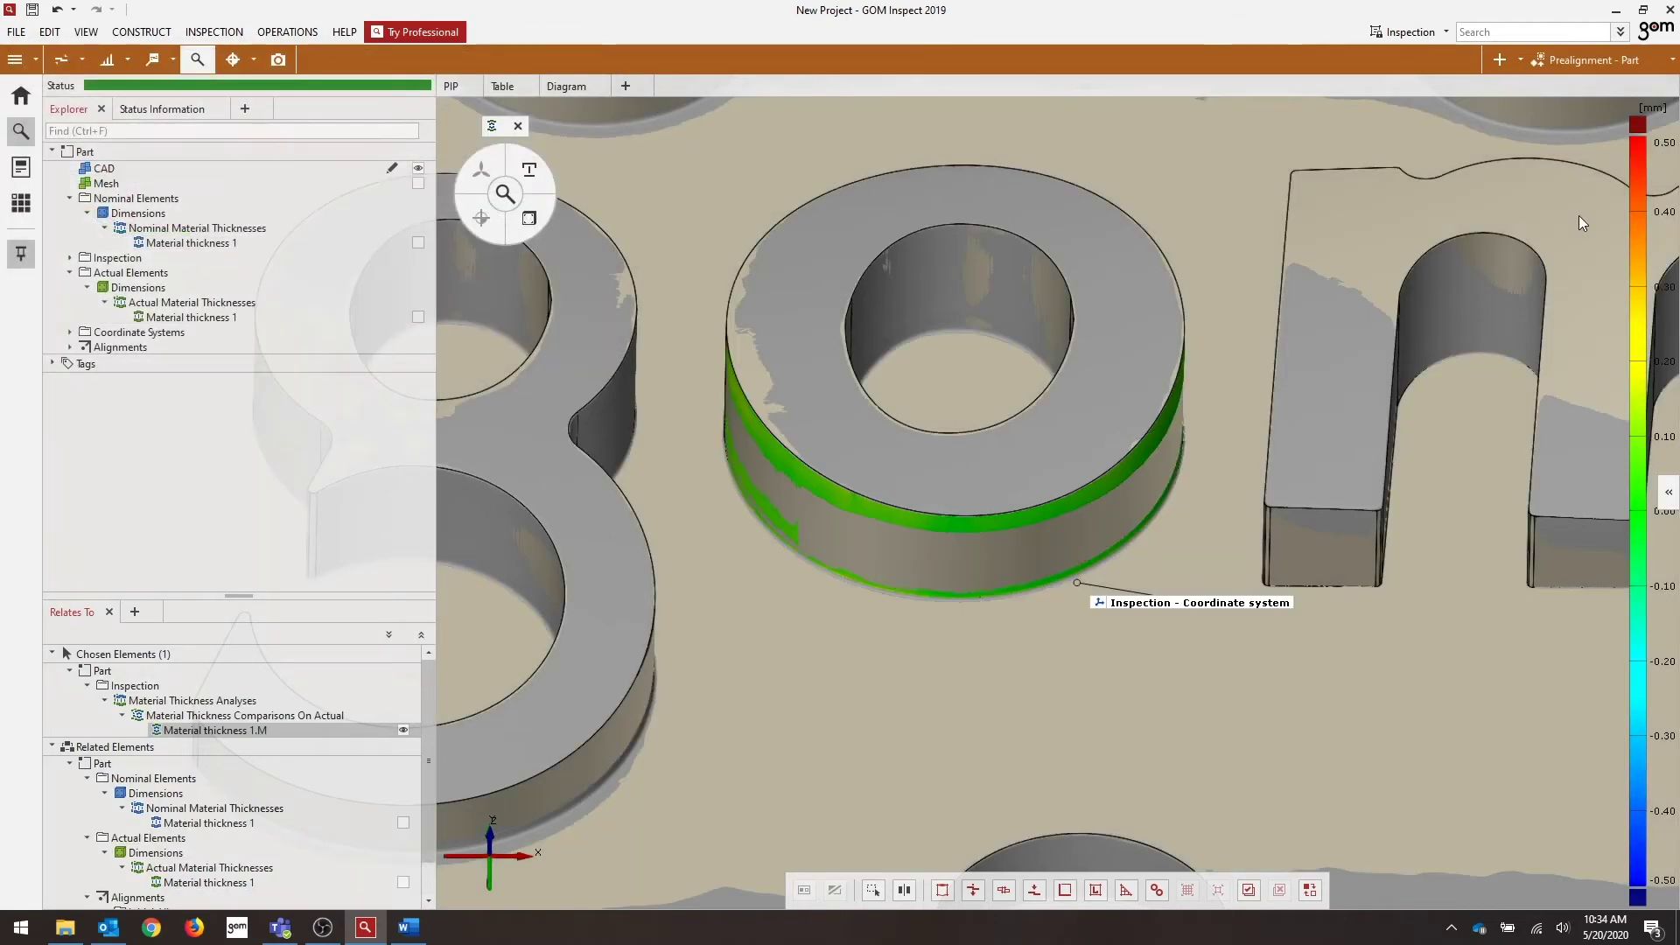
Step: Hide the CAD so the material thickness comparison is displayed on the mesh of the letter o
left_click_drag(999, 522, 963, 490)
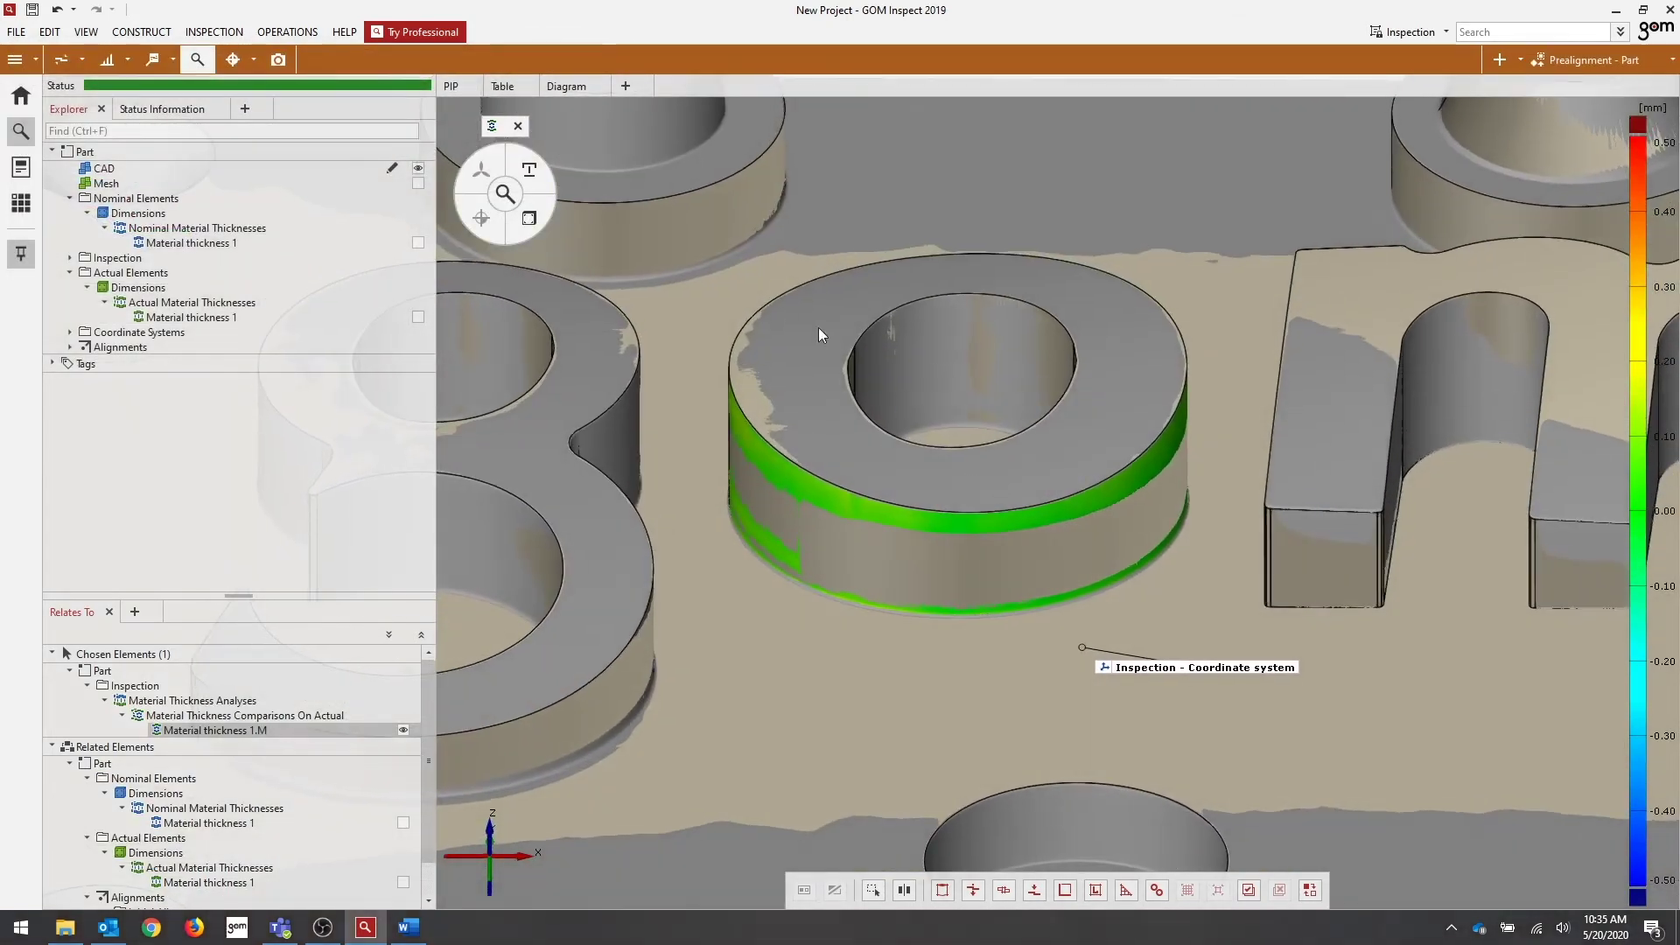
left_click(418, 169)
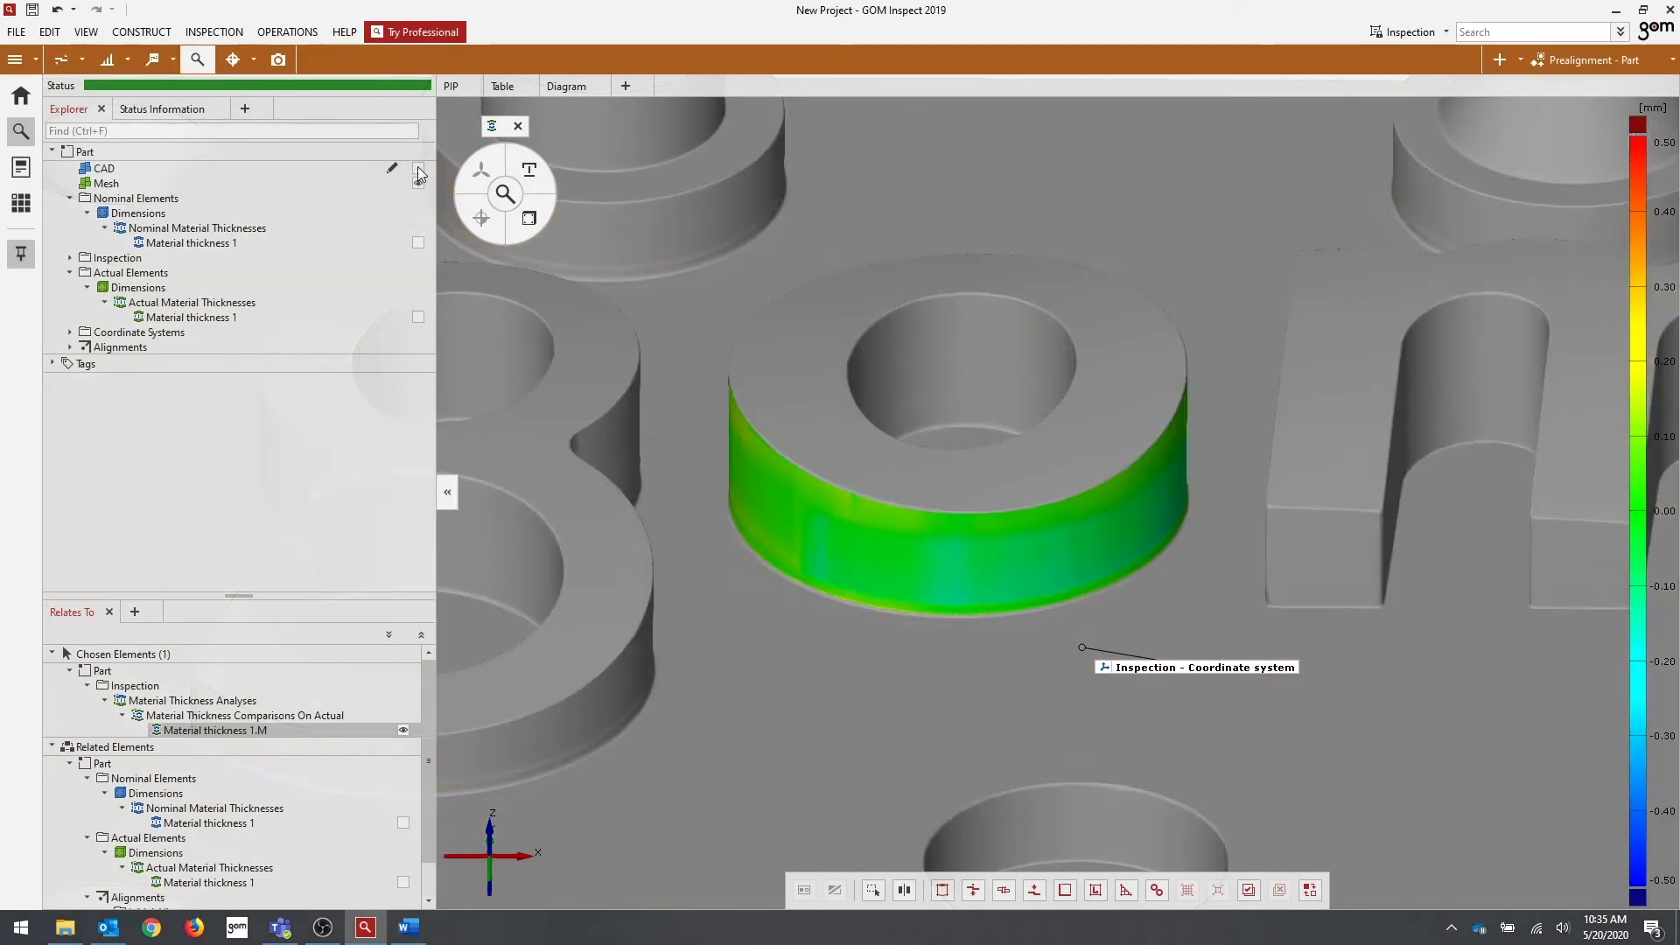
mouse_move(858, 497)
left_mouse_down()
mouse_move(1103, 559)
mouse_move(950, 569)
mouse_move(761, 551)
mouse_move(848, 542)
mouse_move(855, 516)
left_mouse_up()
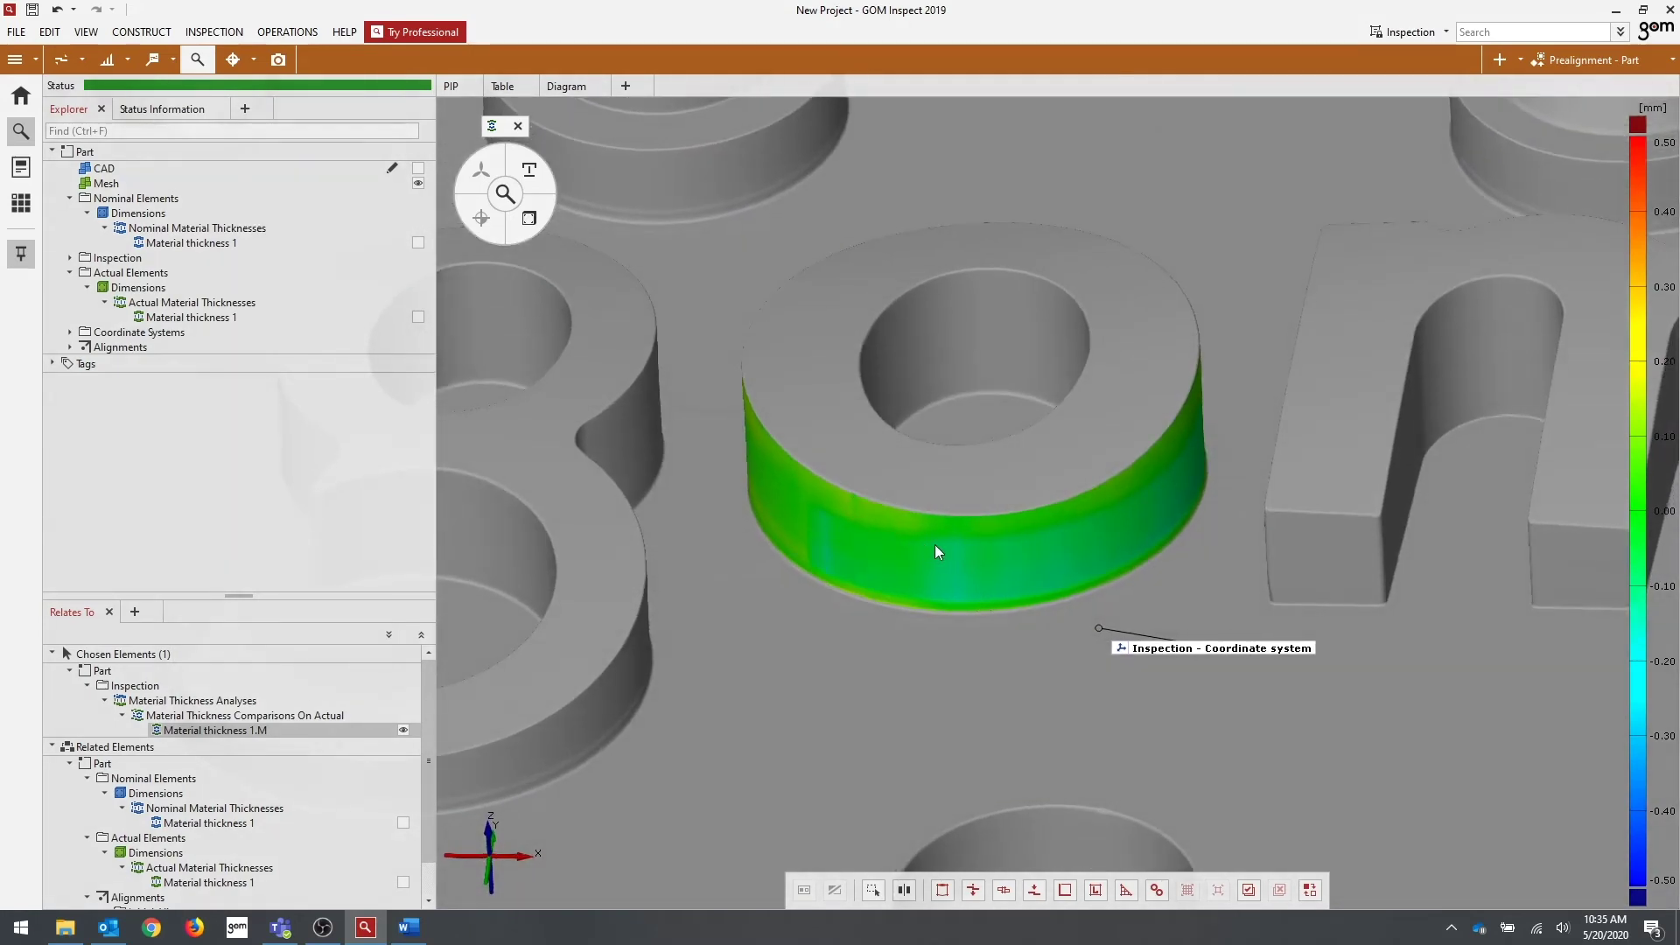
left_click_drag(933, 460, 925, 423)
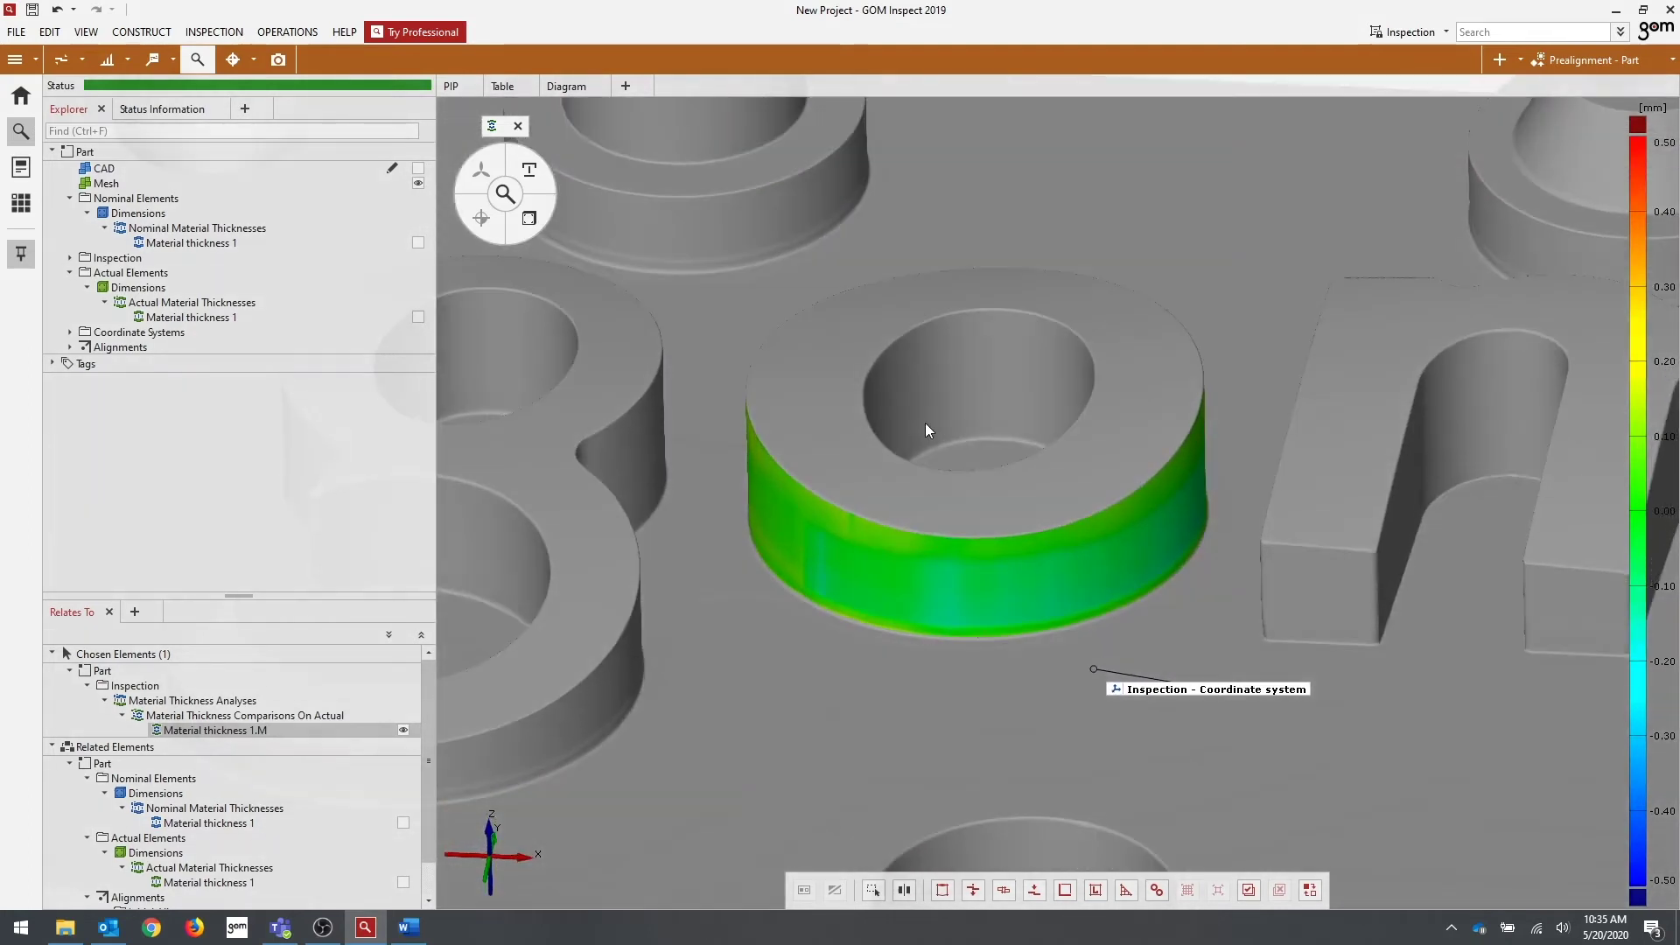
Step: Place four deviation labels on the thickness comparison along the front of the letter o's outer wall
left_click(143, 61)
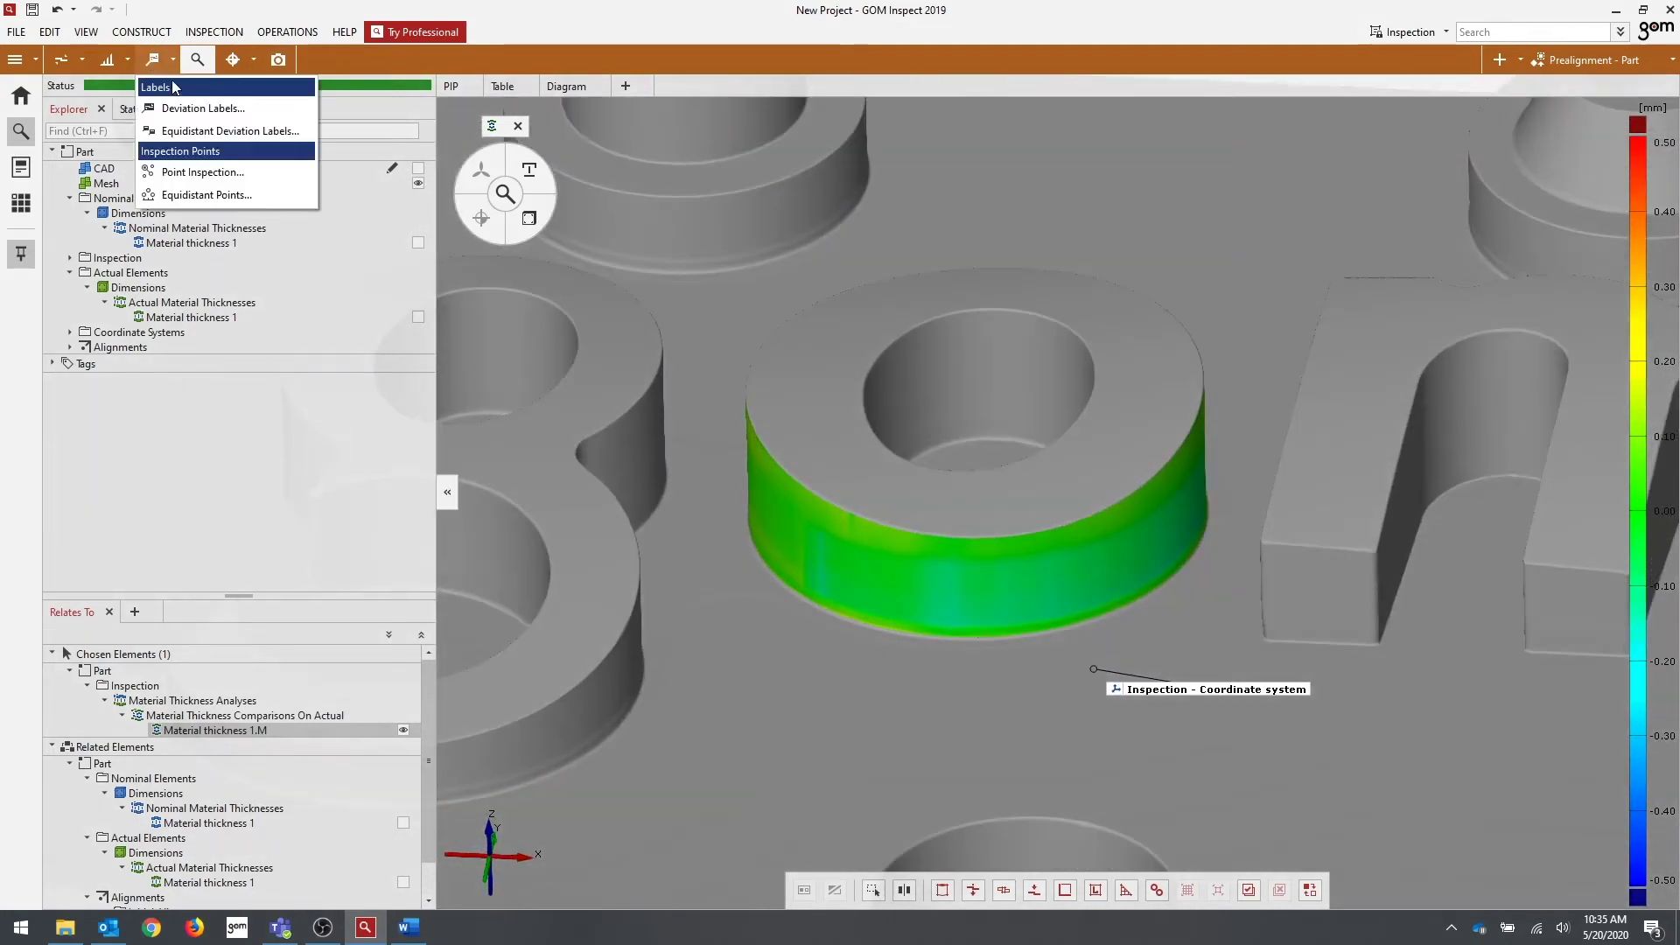
left_click(194, 108)
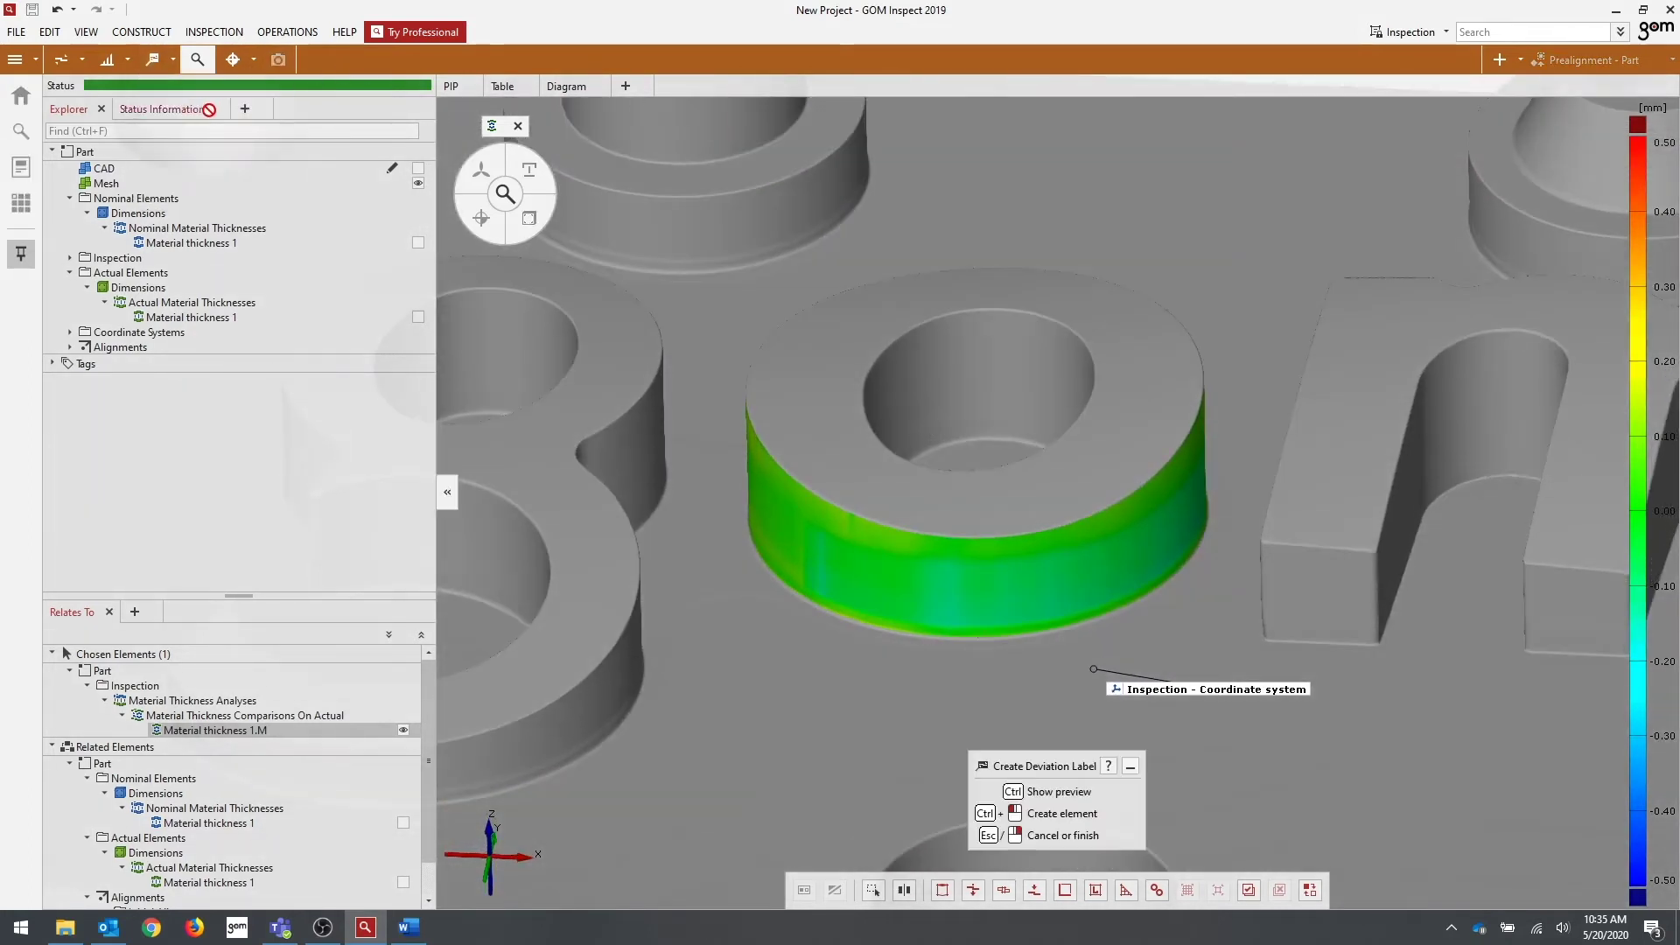
left_click(805, 523, "ctrl")
left_click(921, 563, "ctrl")
left_click(1101, 558, "ctrl")
left_click(943, 603, "ctrl")
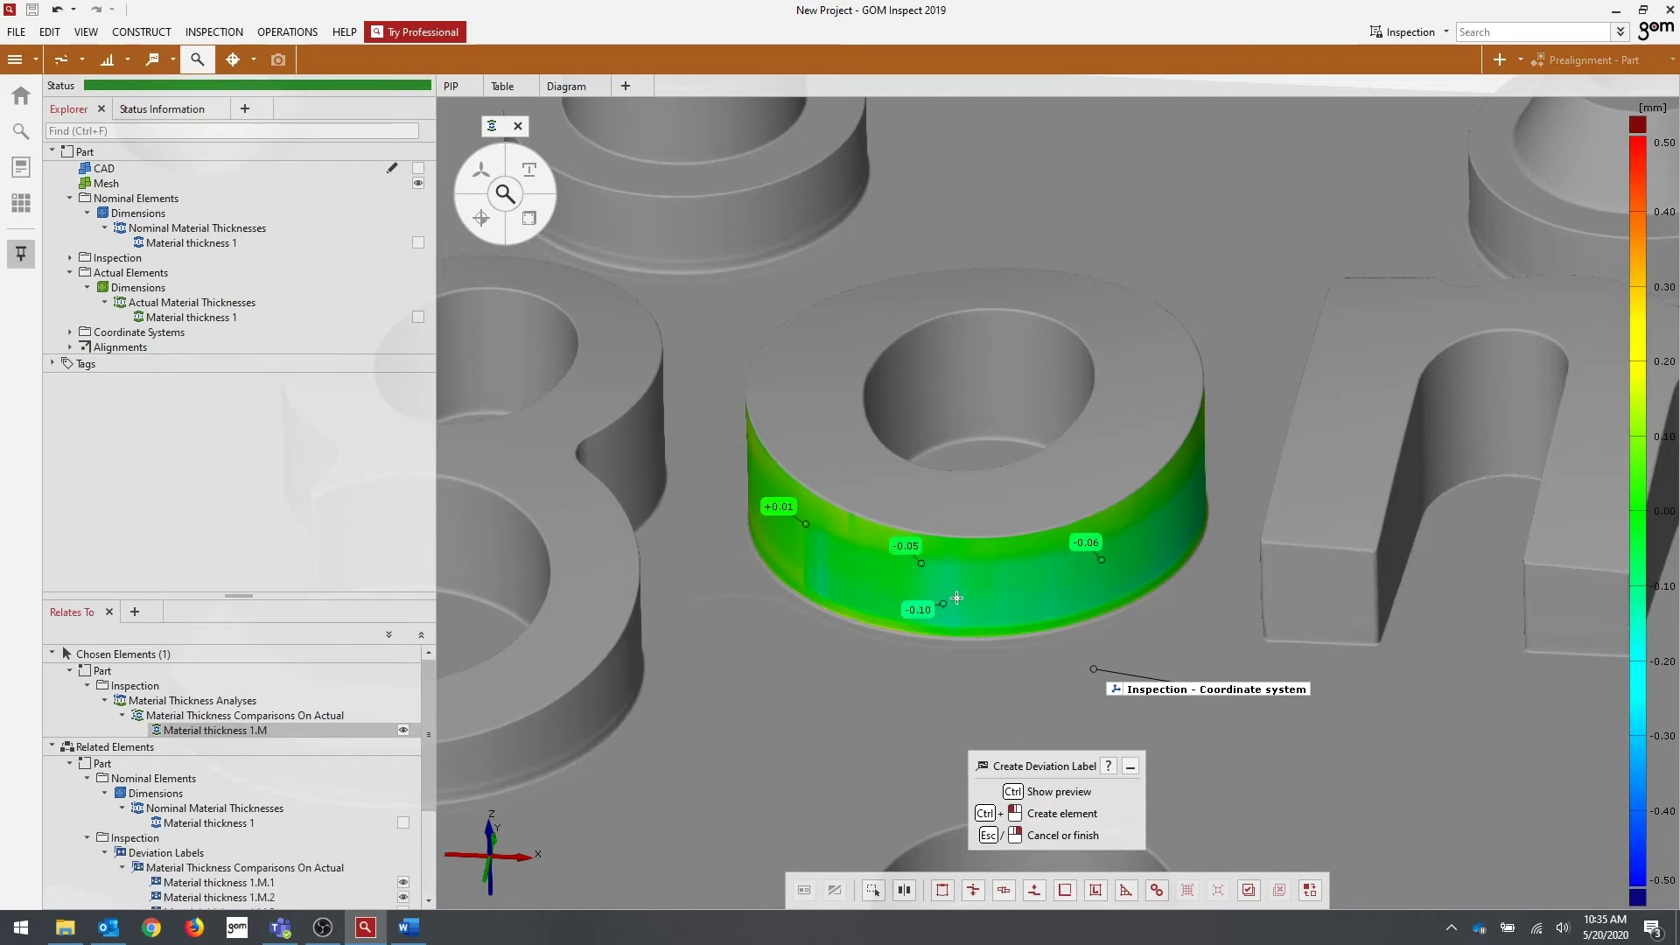
key("Escape")
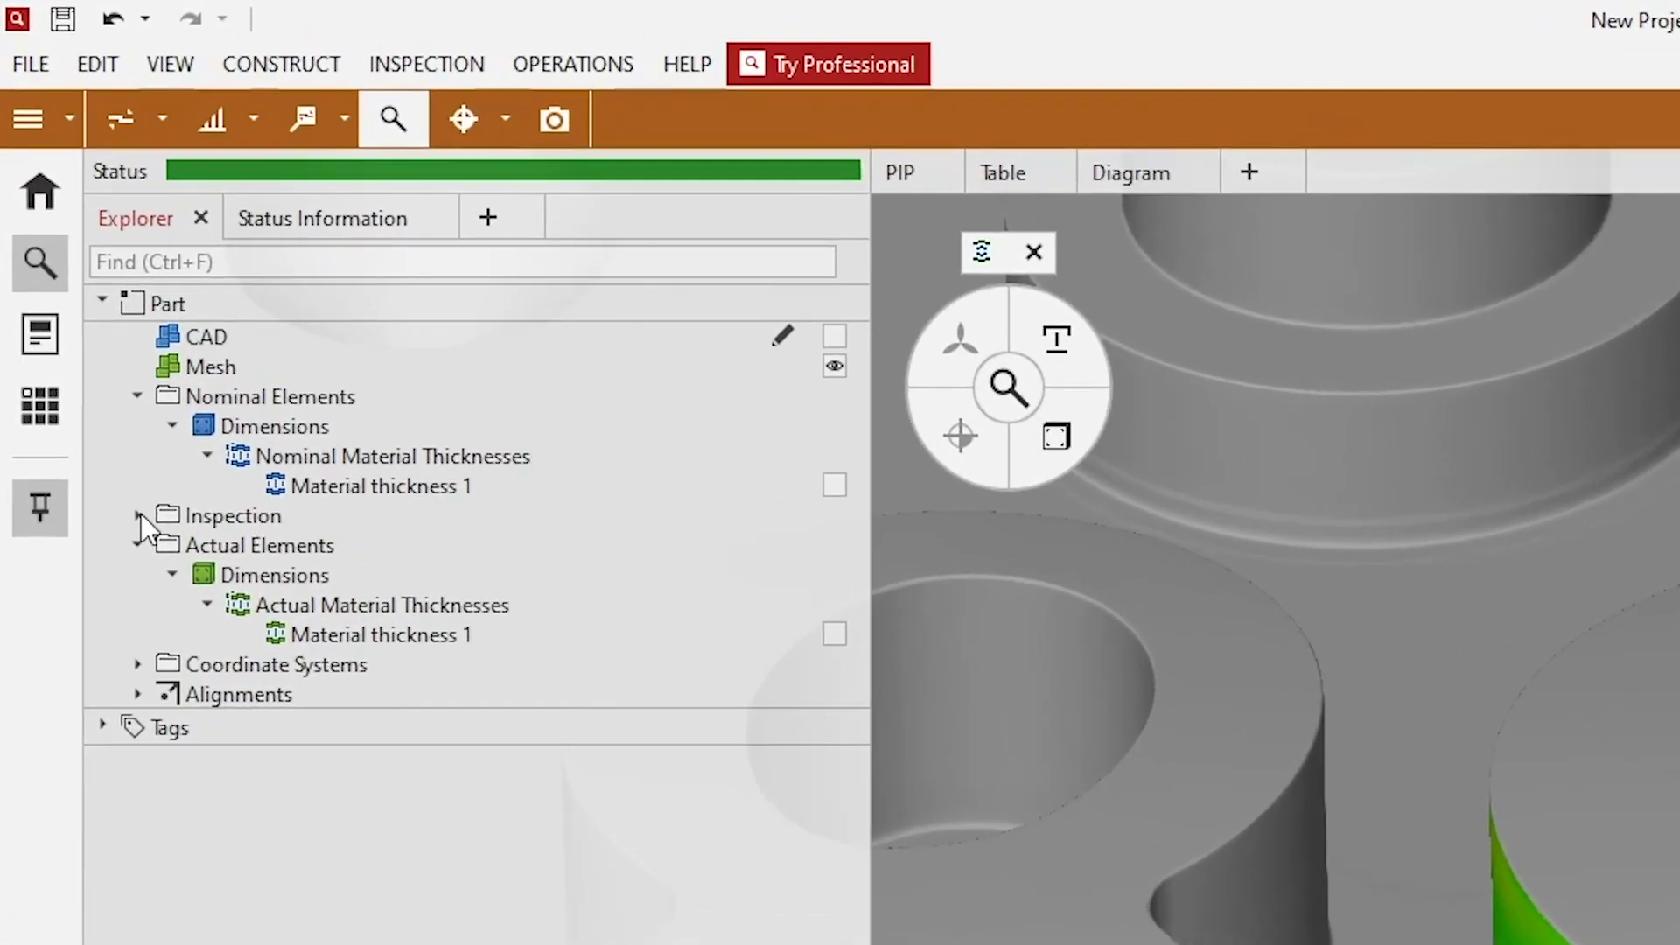
Step: Expand the inspection elements down to the thickness comparison and alternate the display between it and the actual material thickness
left_click(138, 516)
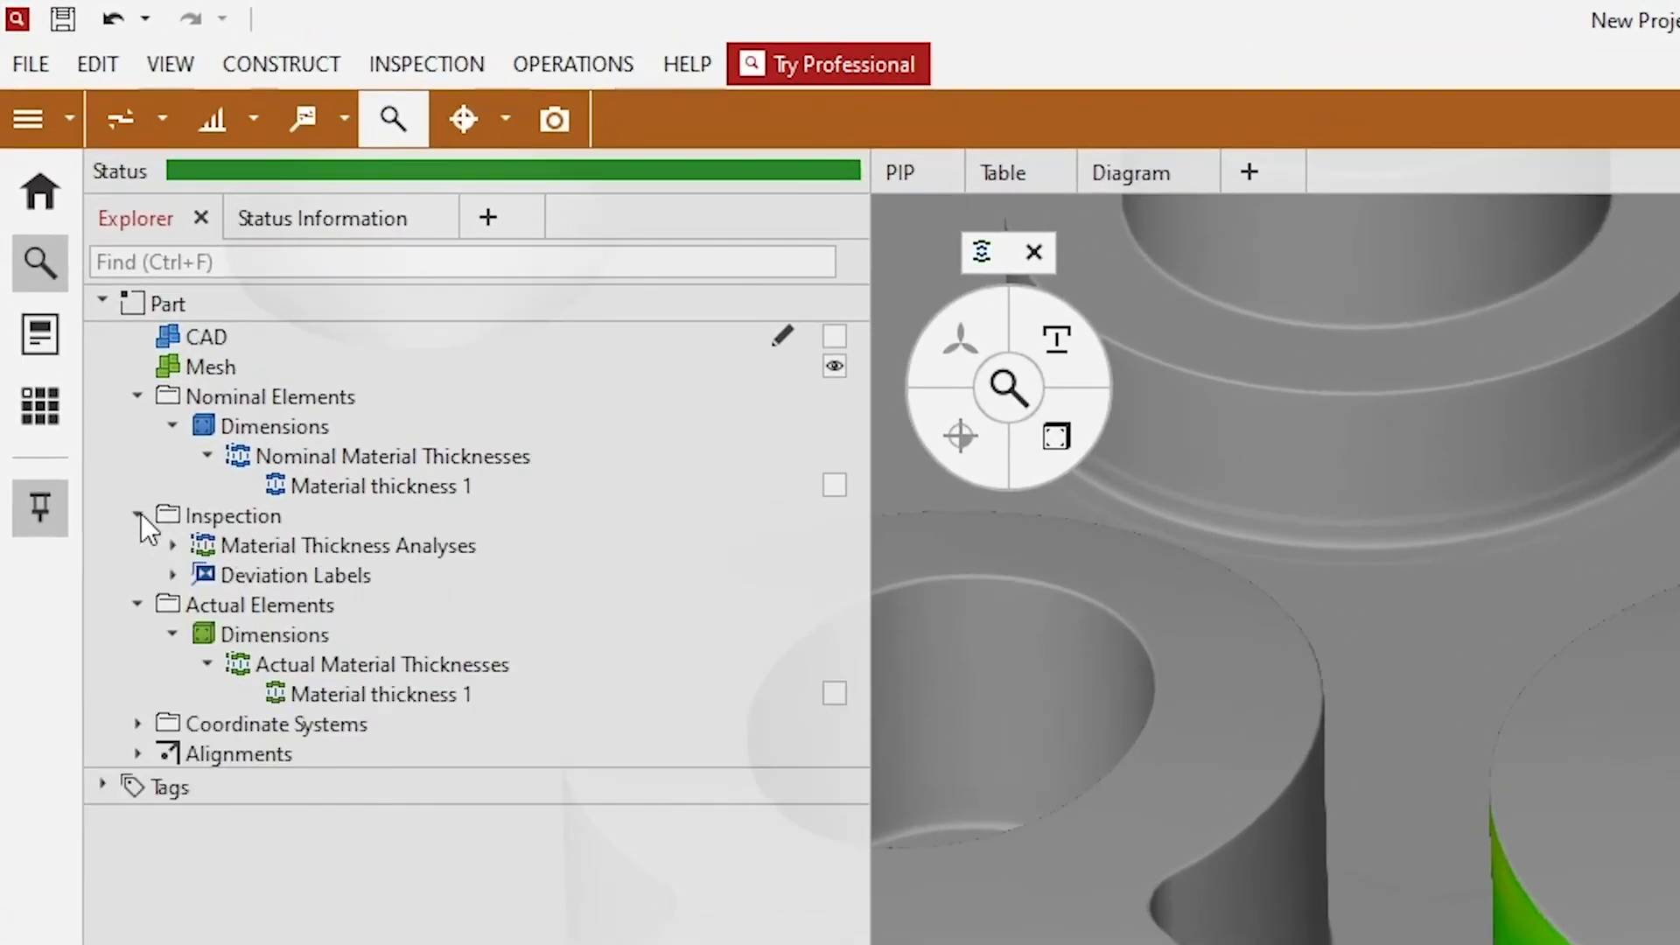
left_click(172, 546)
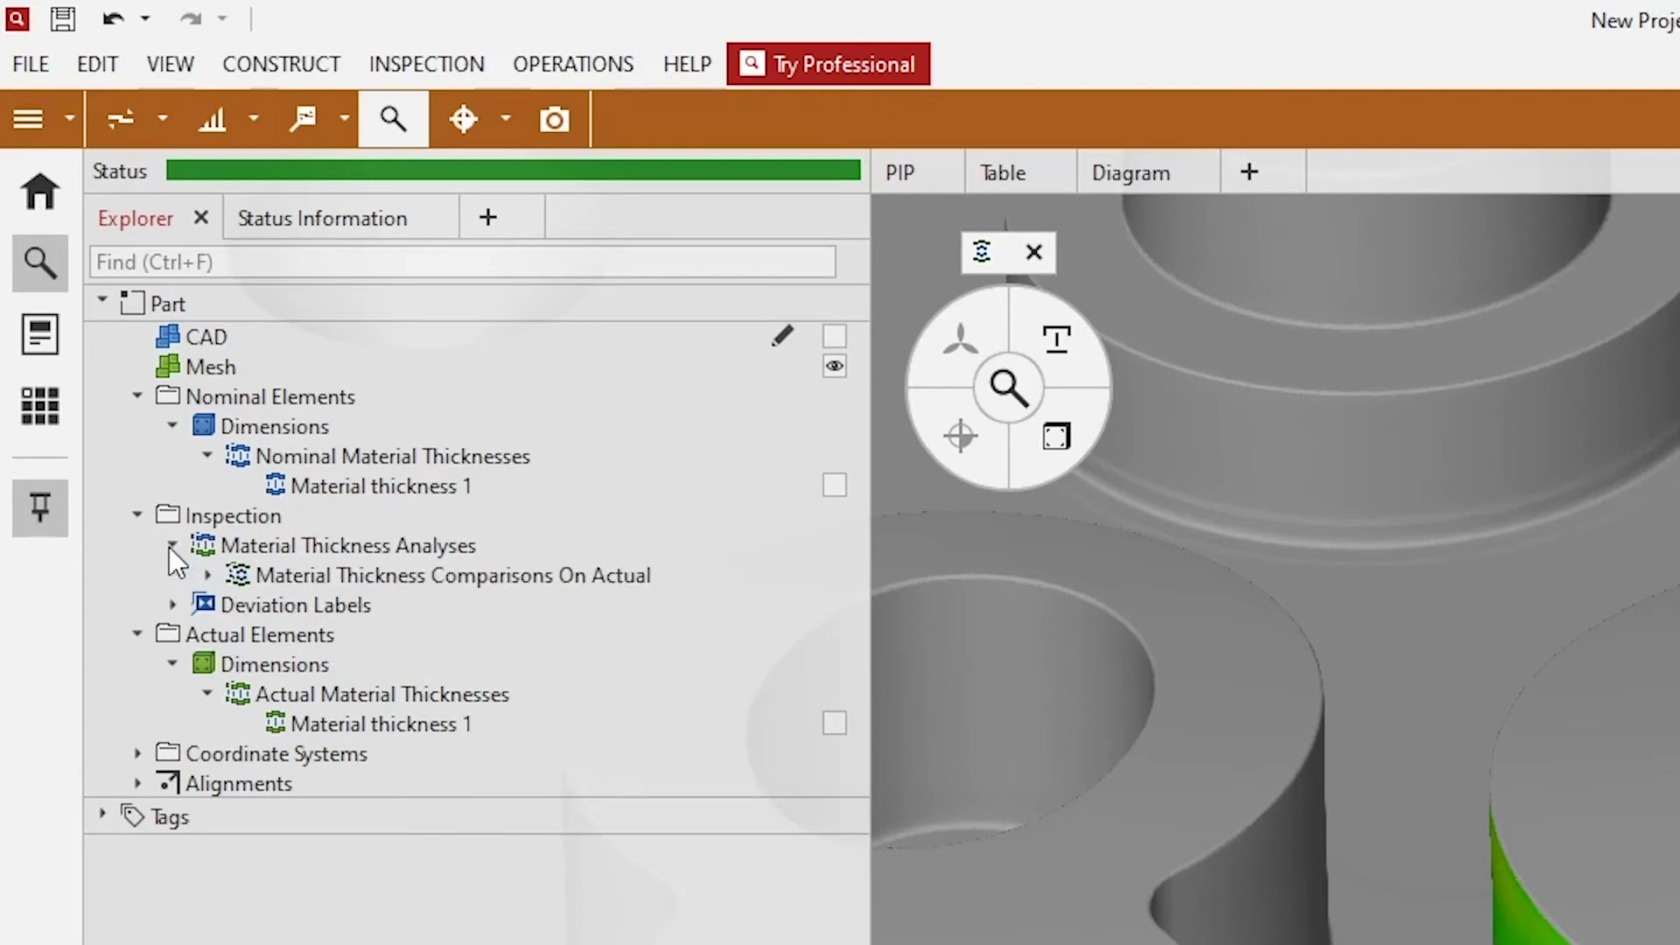
left_click(208, 573)
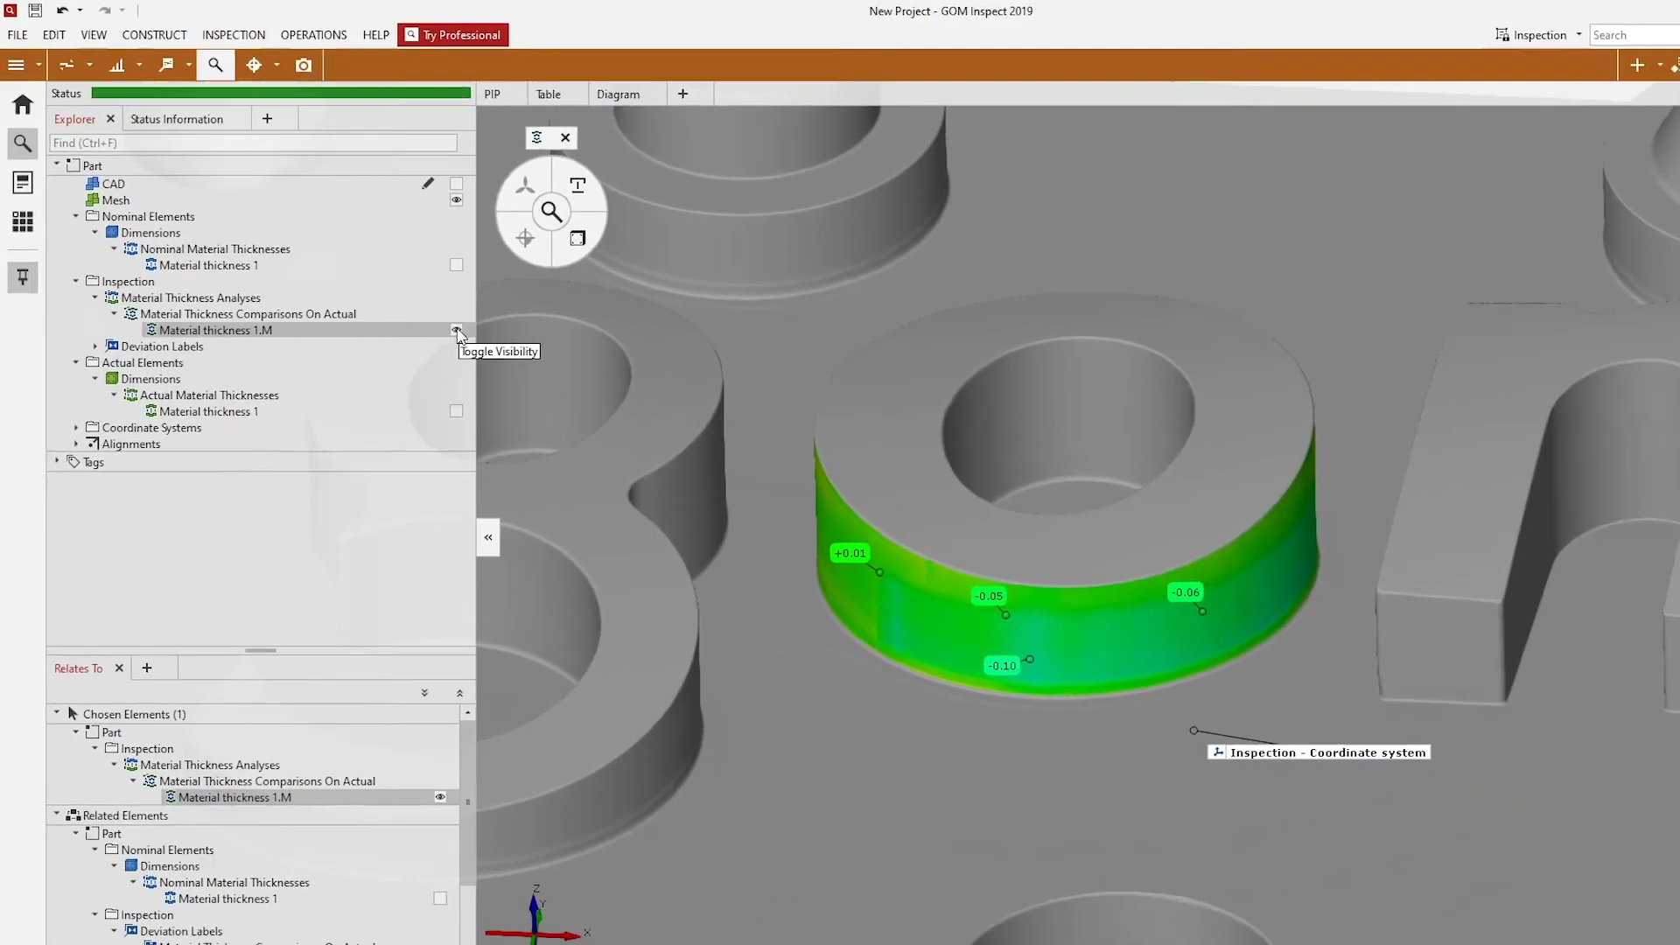
left_click(662, 480)
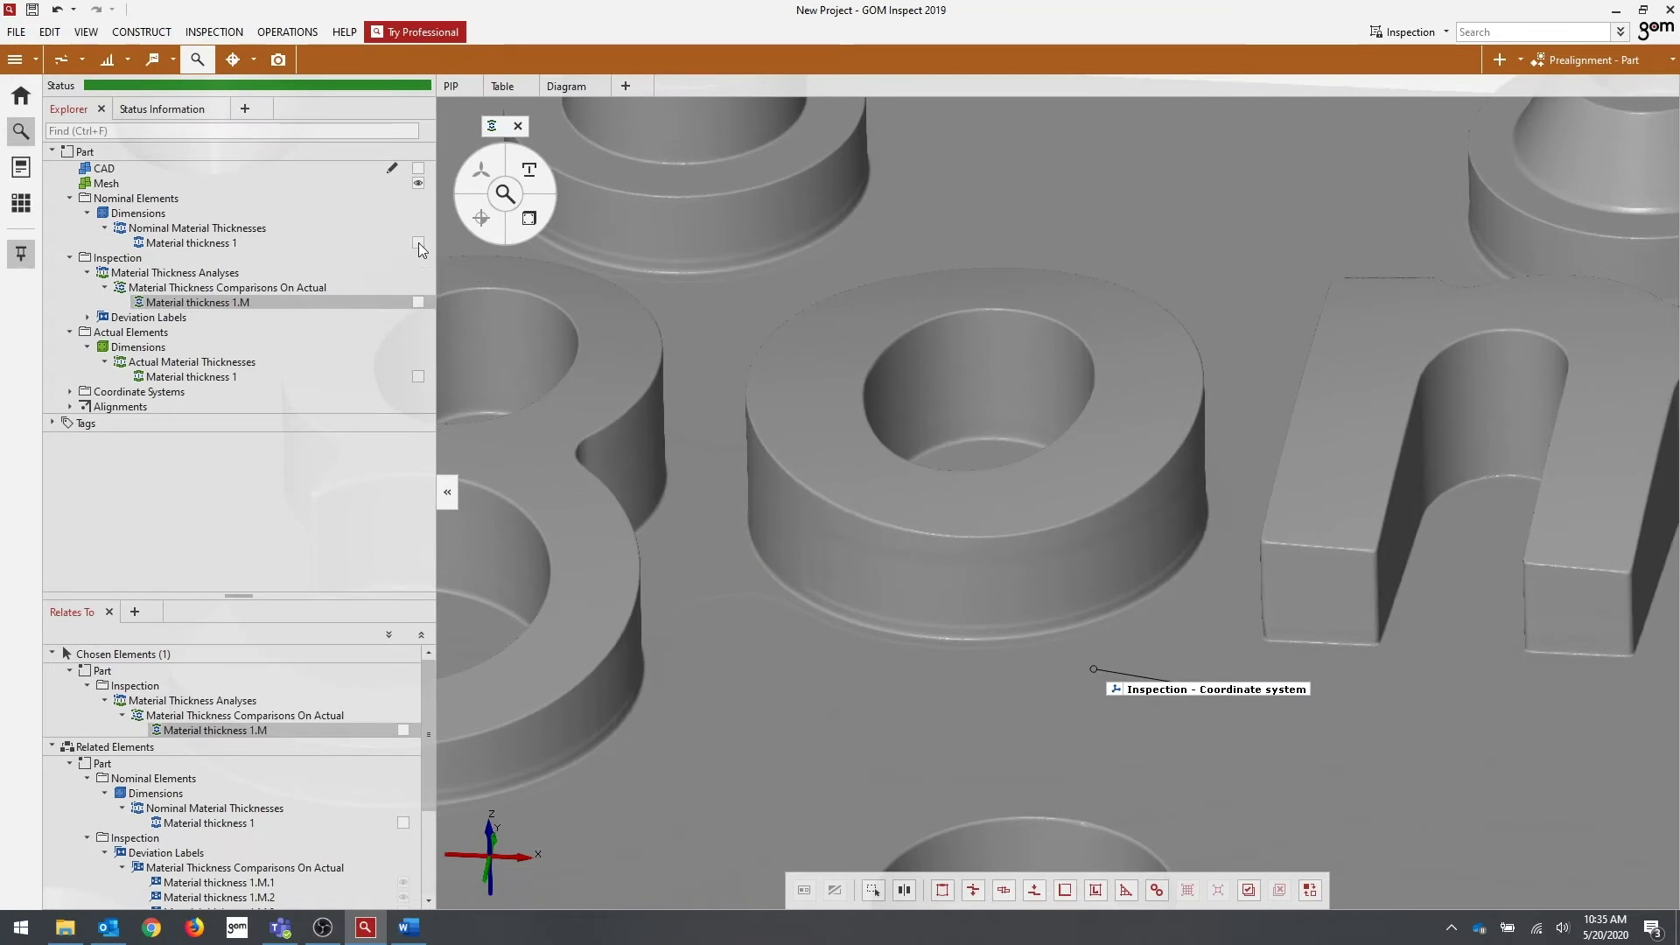
left_click(417, 378)
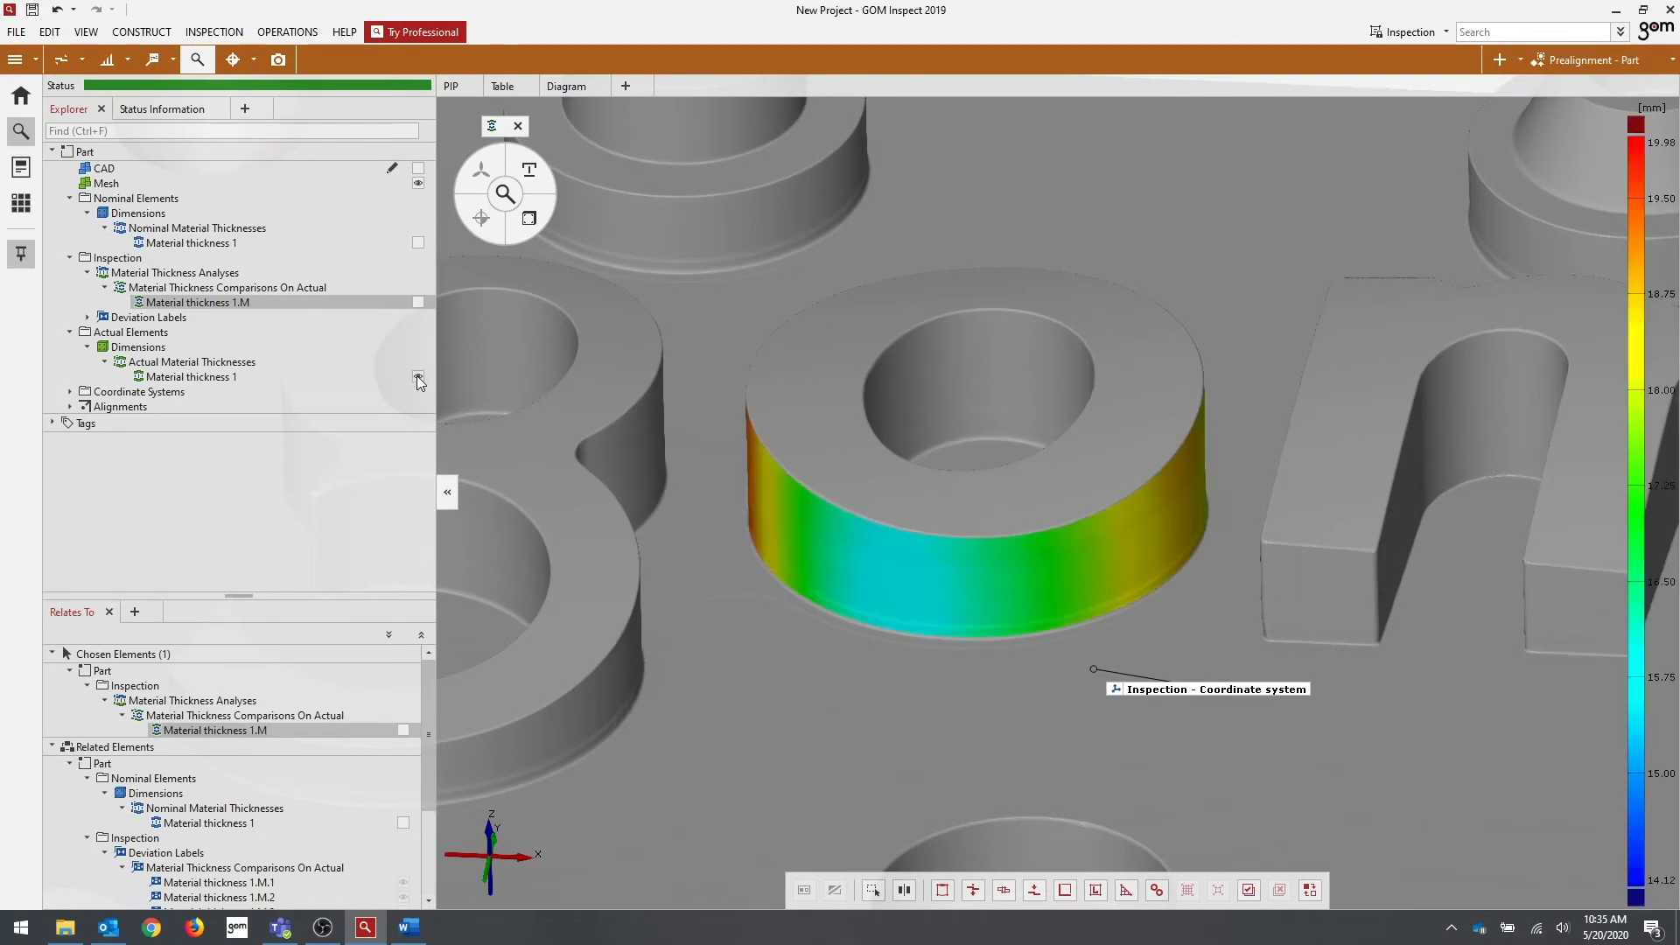
left_click(418, 377)
left_click(418, 302)
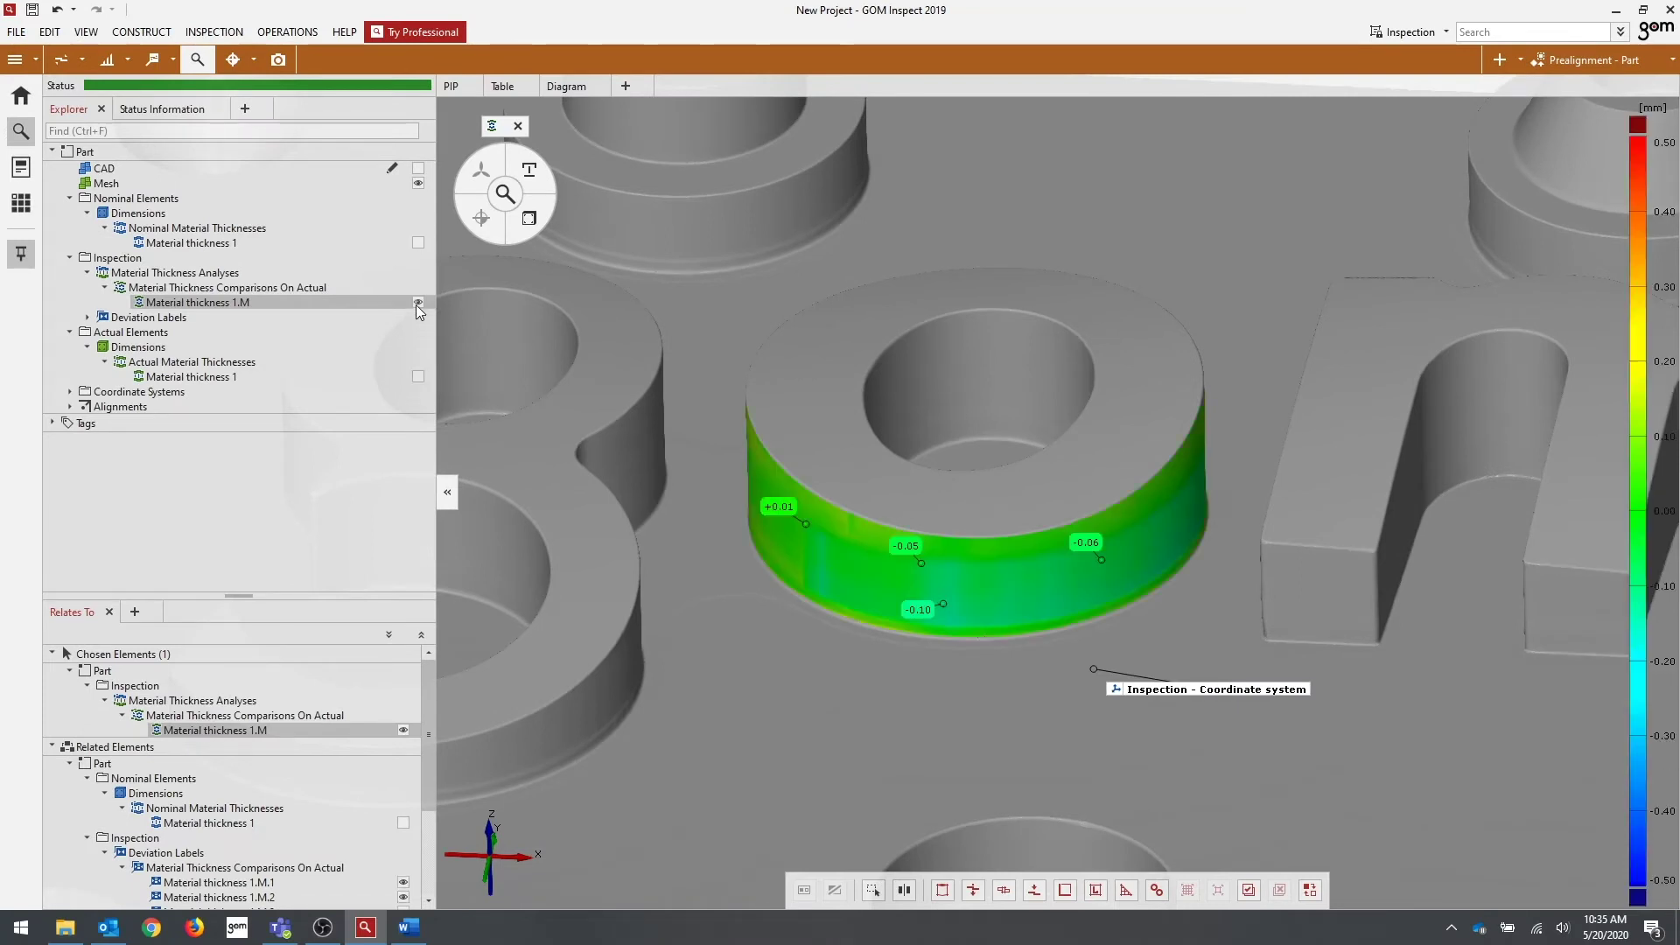
left_click(417, 302)
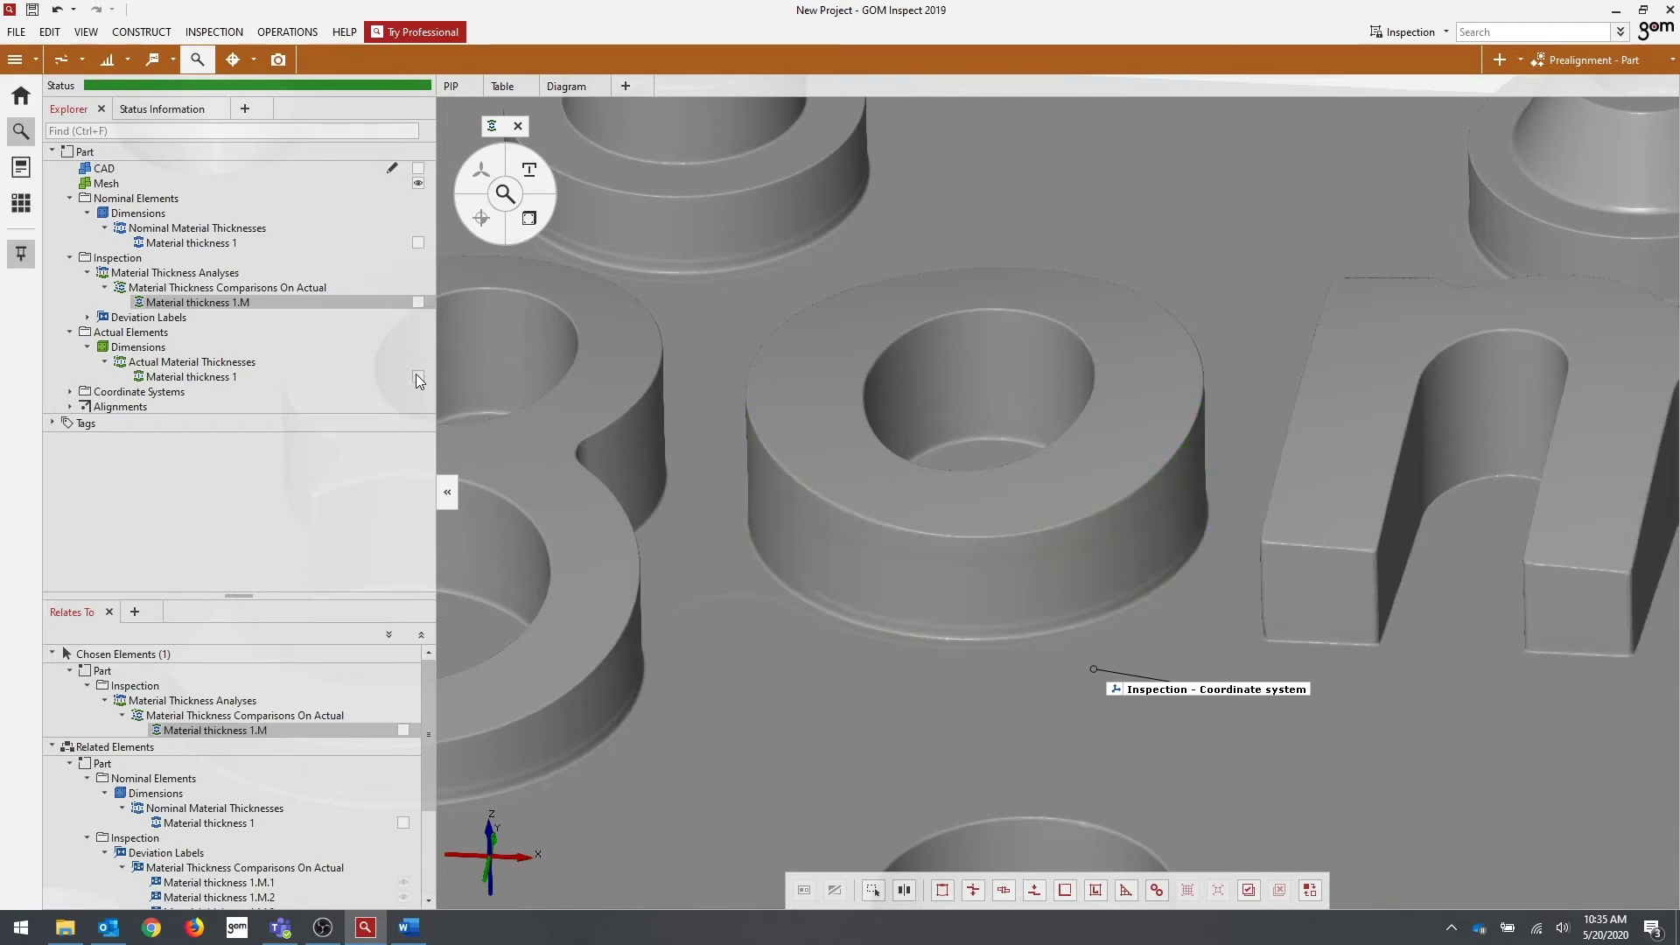
left_click(417, 377)
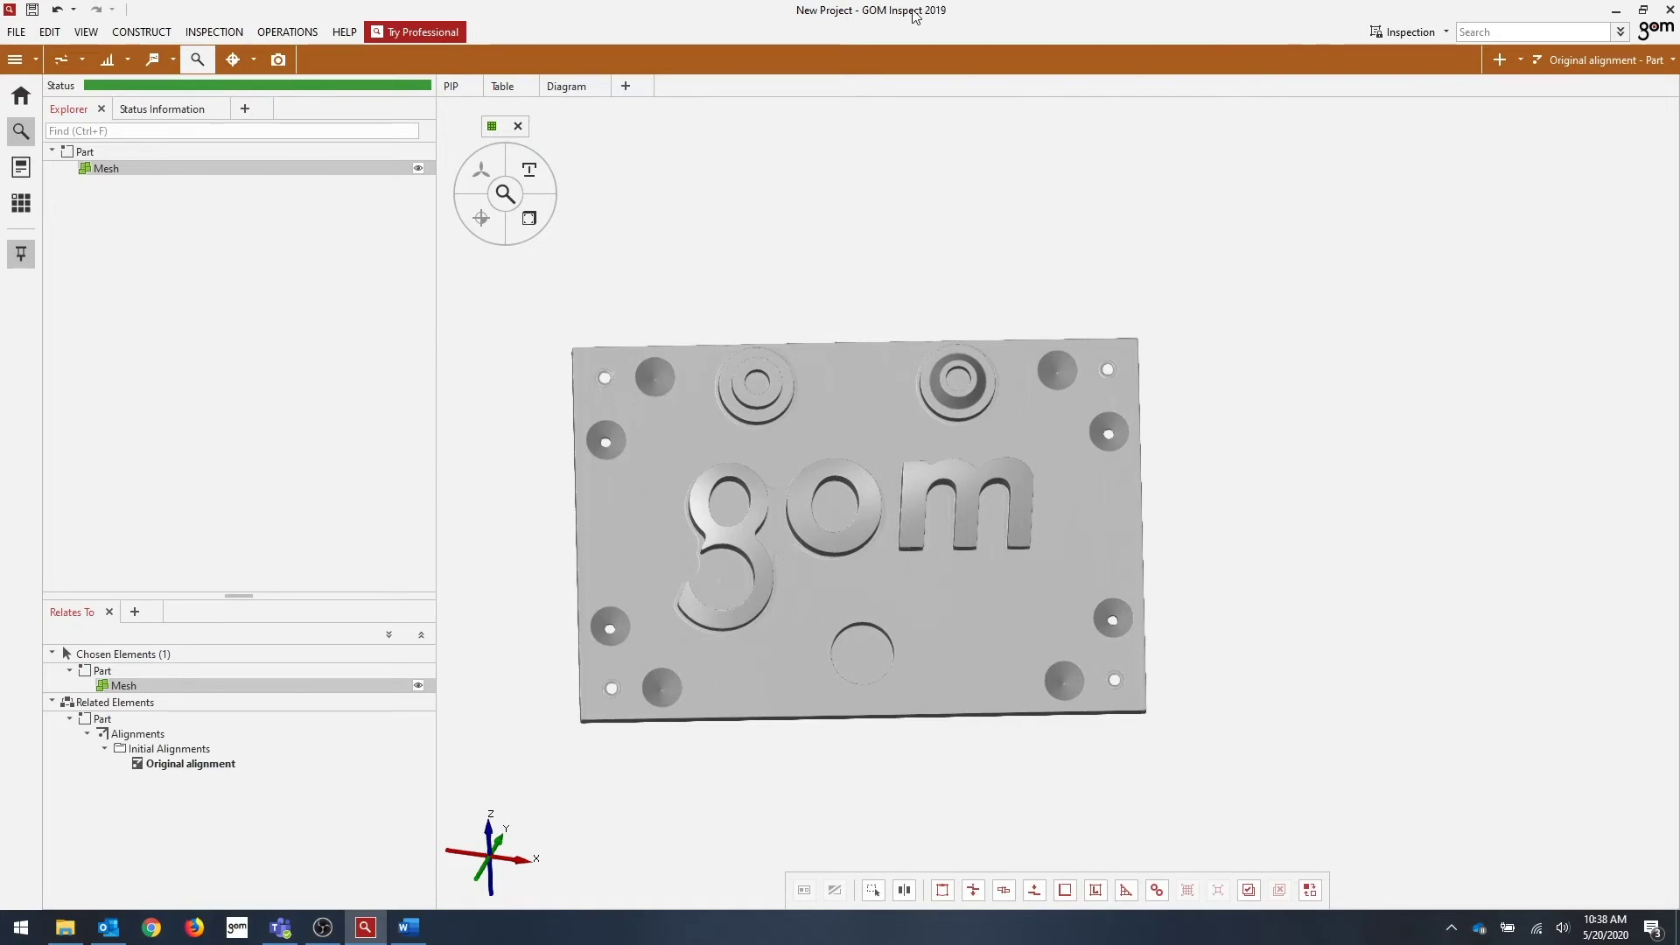
Step: Select the outer cylindrical wall of the letter o on the mesh with the Select Cylinder-Based tool
mouse_move(873, 112)
left_mouse_down()
mouse_move(806, 481)
mouse_move(818, 407)
mouse_move(810, 528)
mouse_move(841, 470)
mouse_move(840, 566)
mouse_move(833, 514)
left_mouse_up()
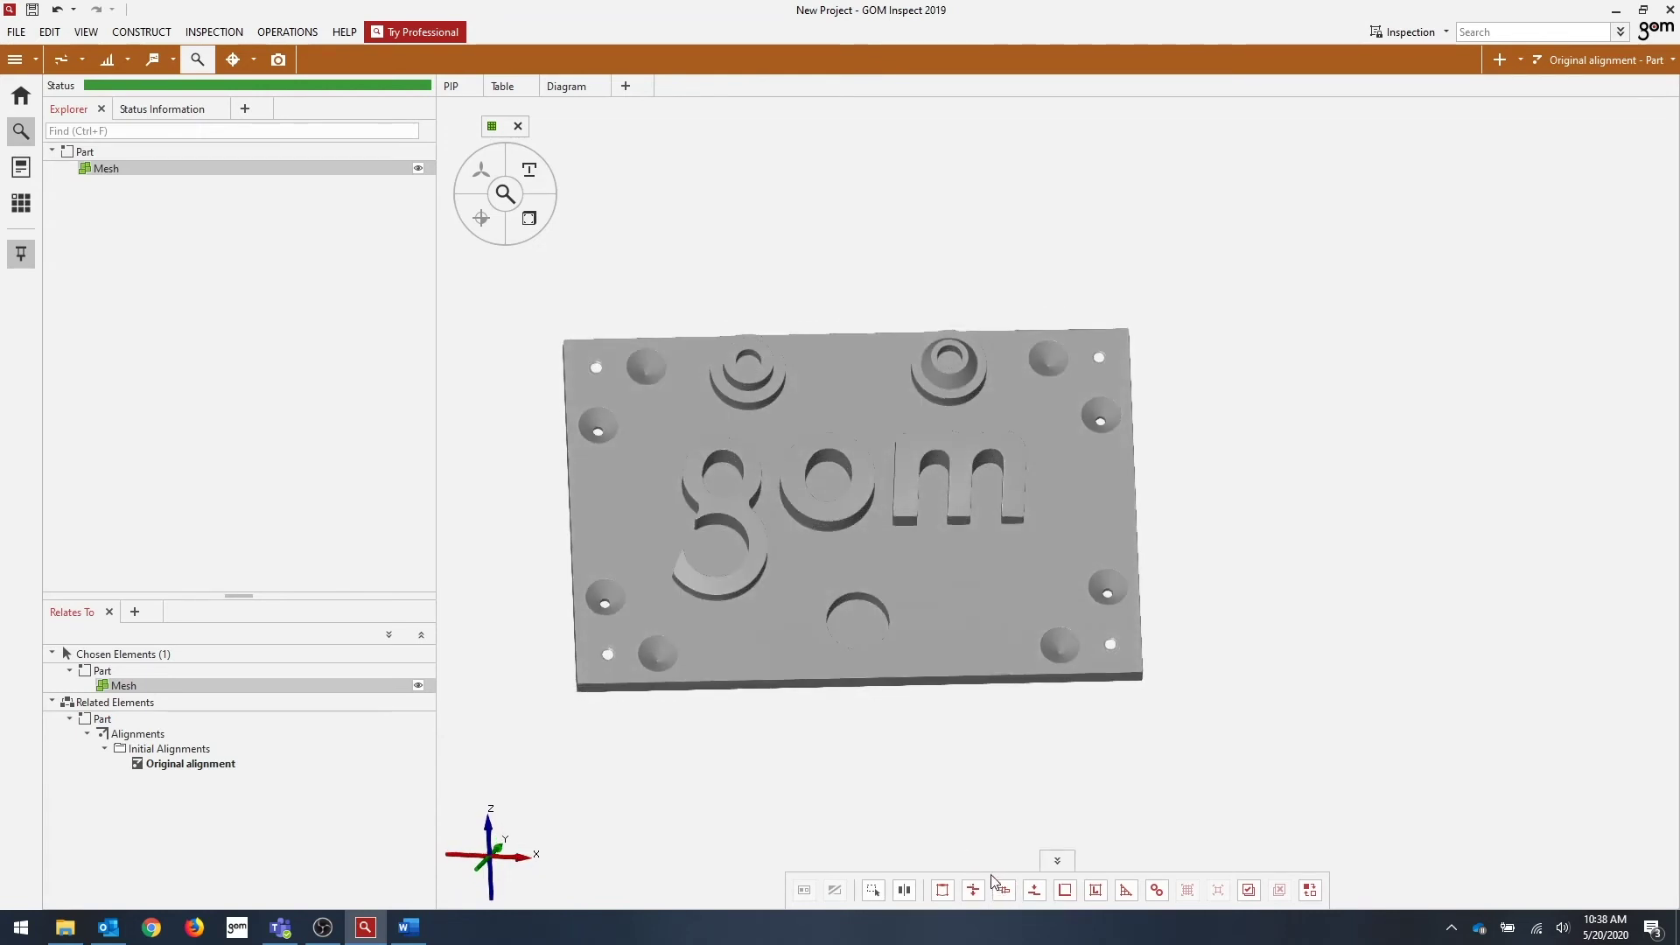
scroll(825, 550, "up", 3)
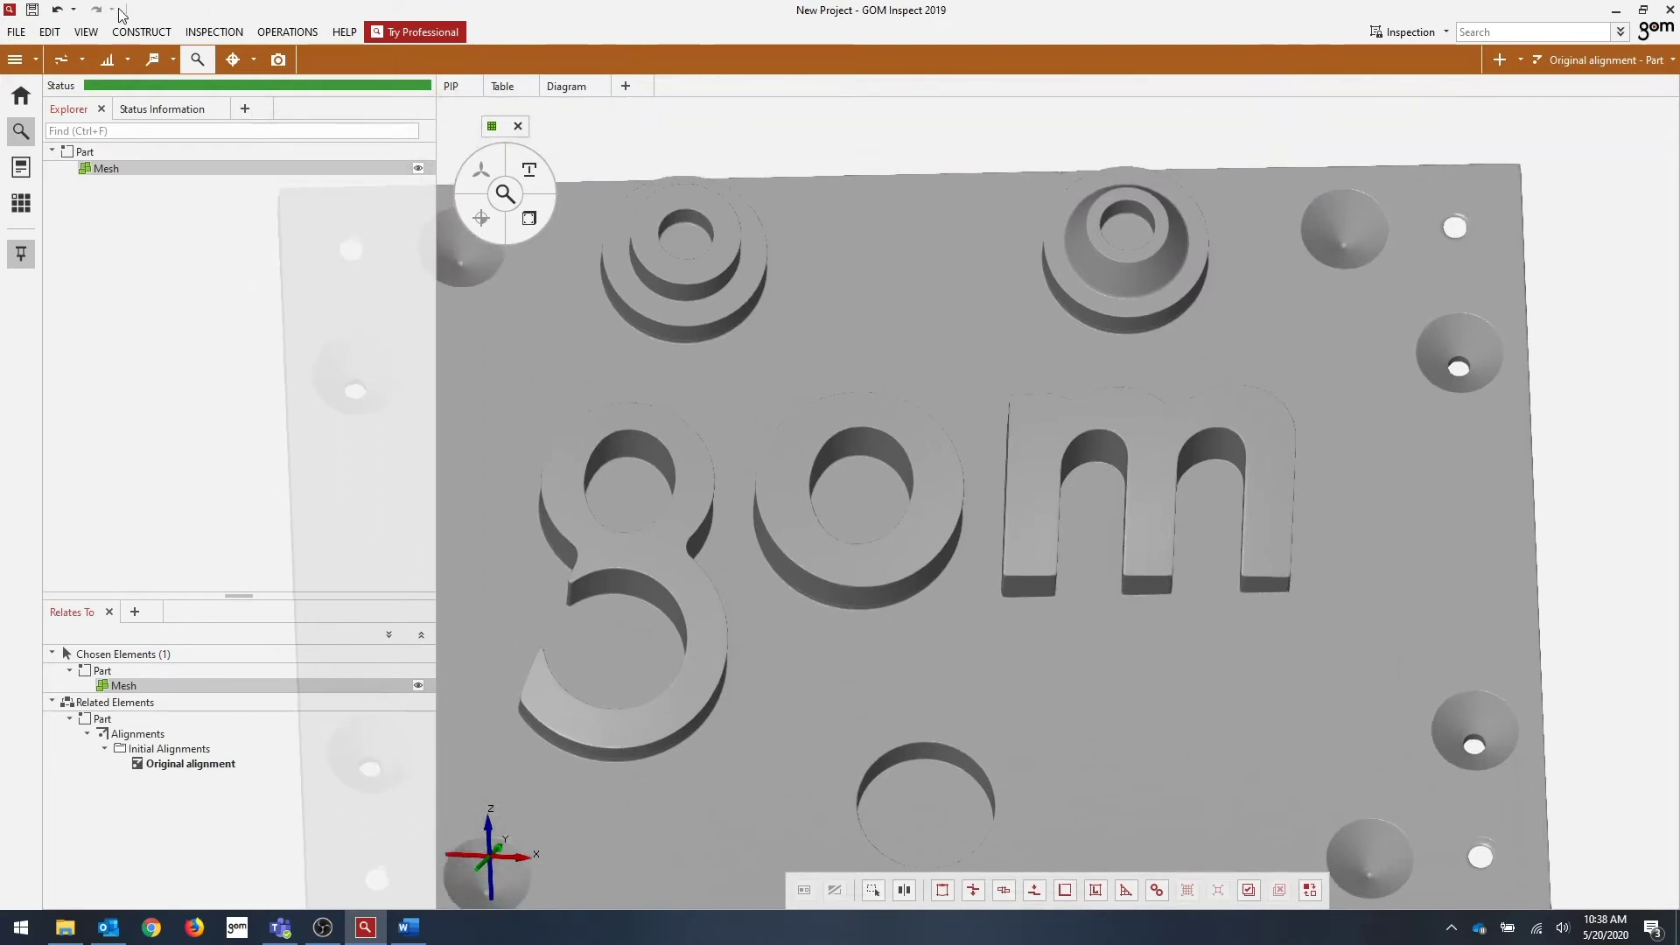
left_click(50, 33)
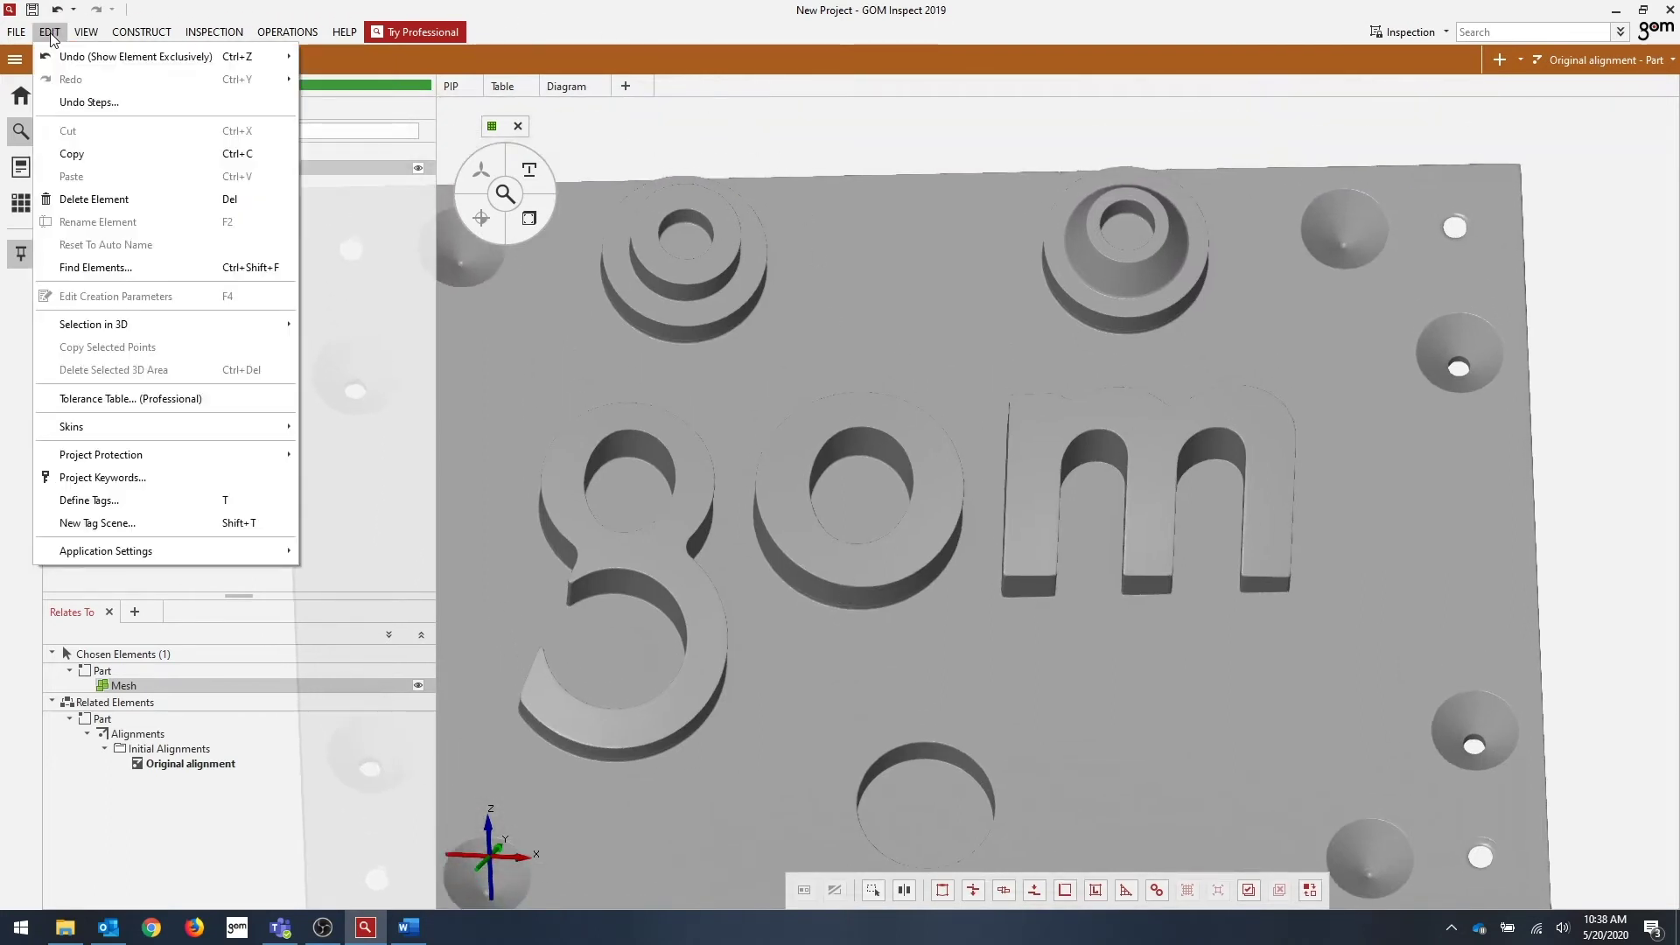
mouse_move(114, 329)
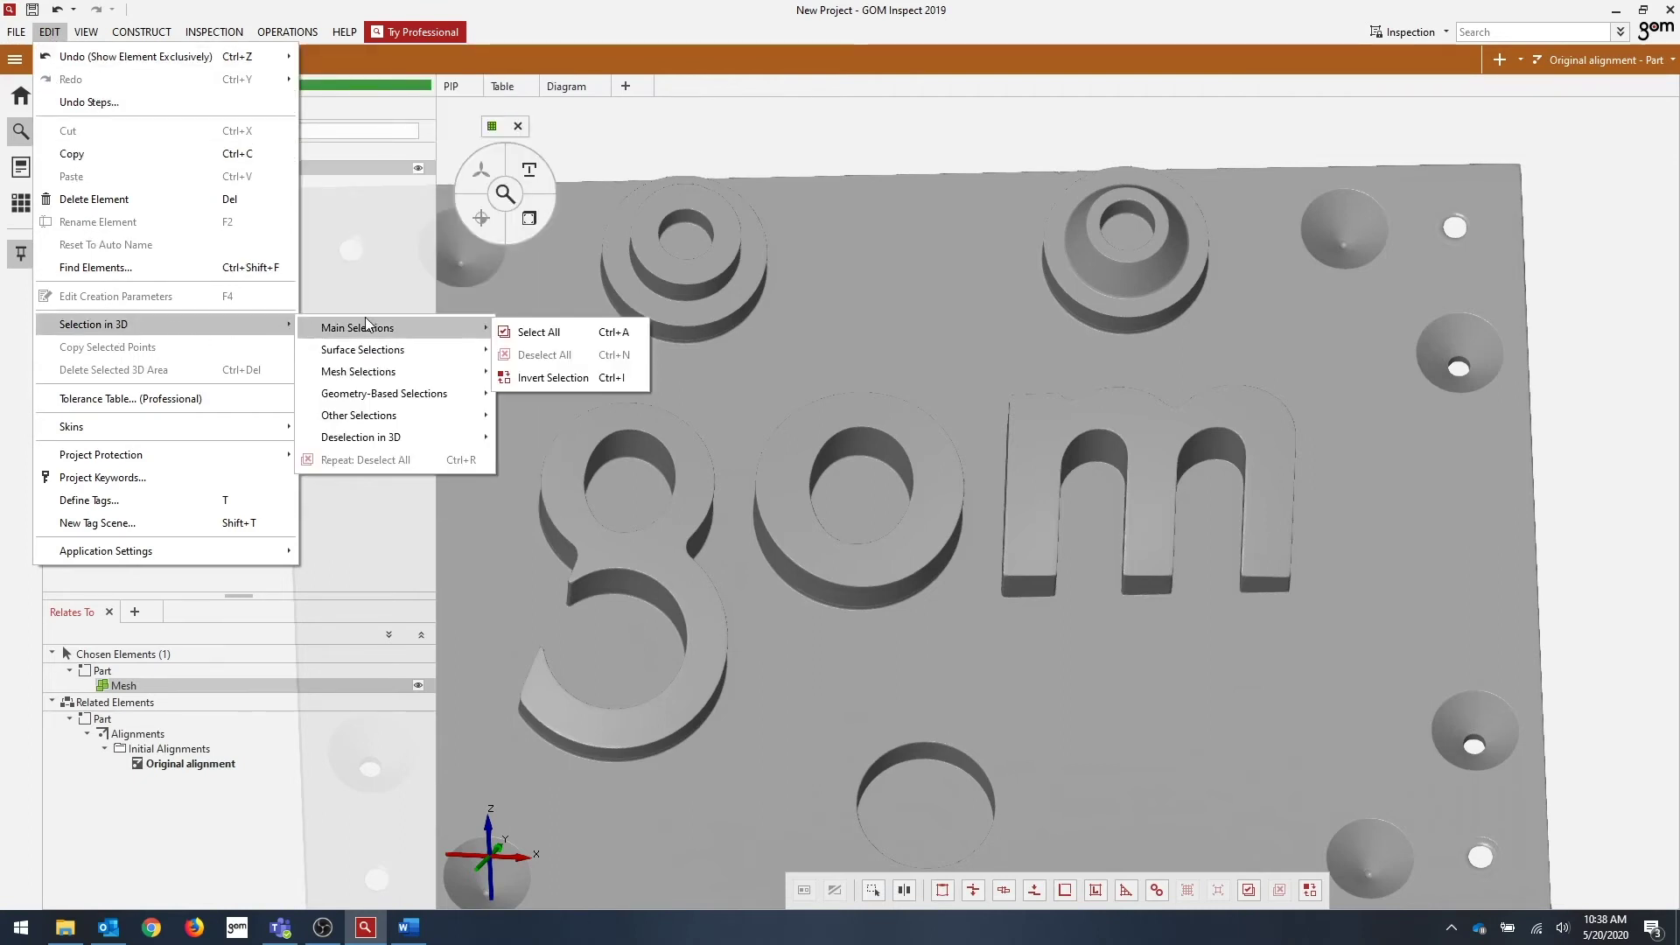
mouse_move(387, 401)
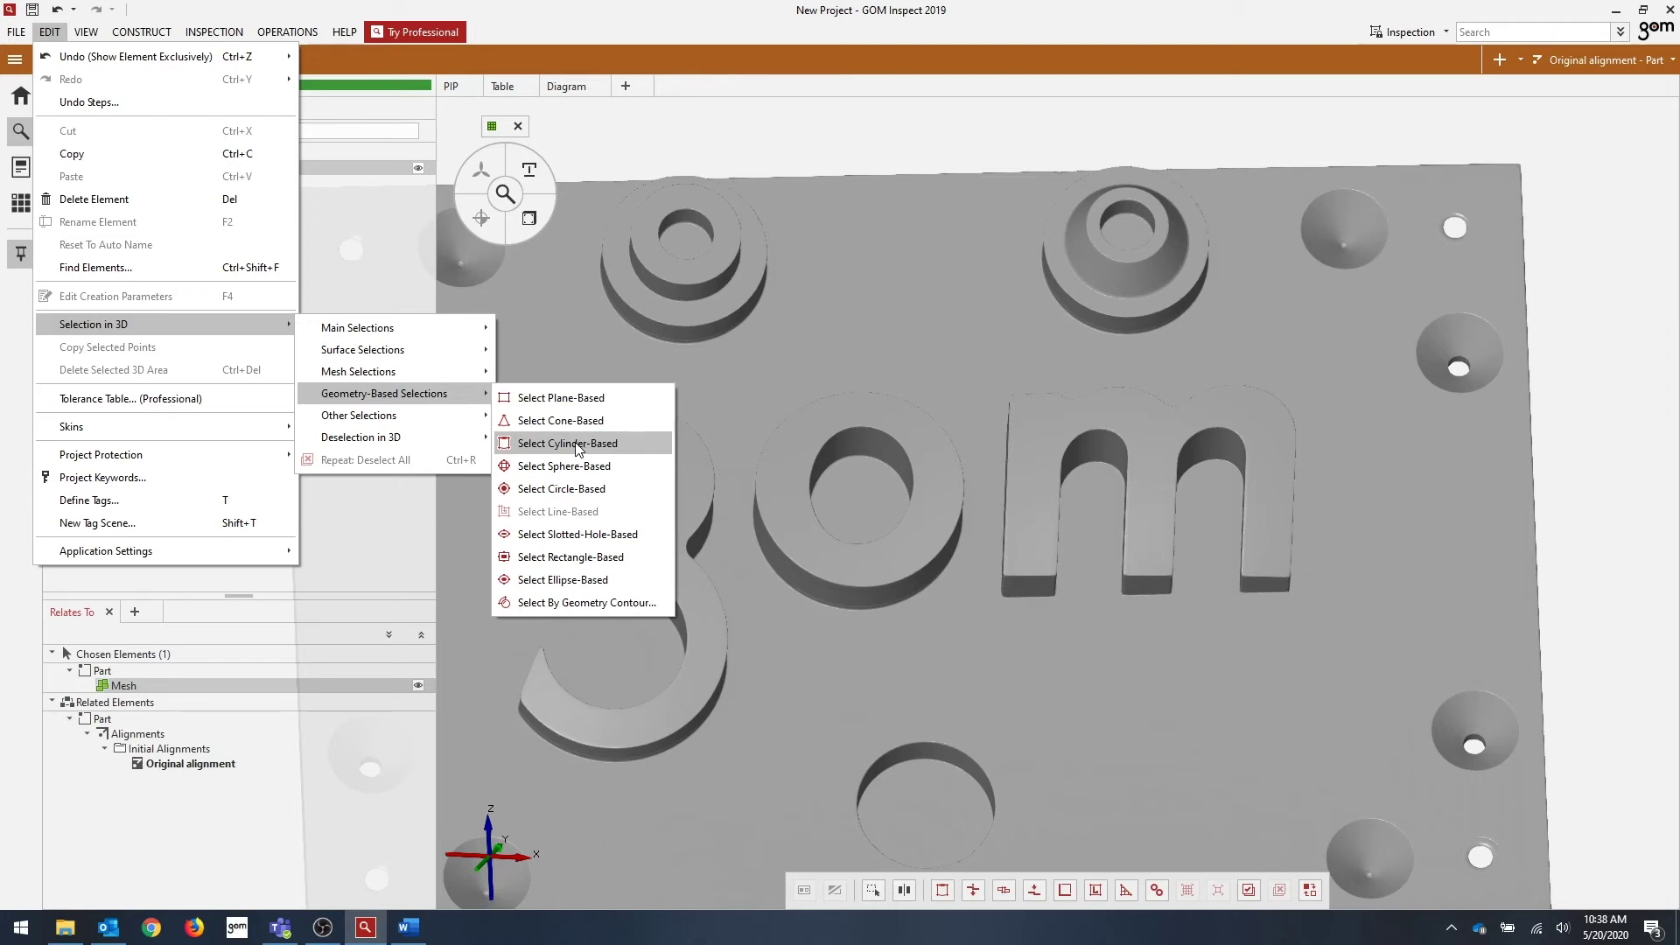
left_click_drag(577, 446, 931, 890)
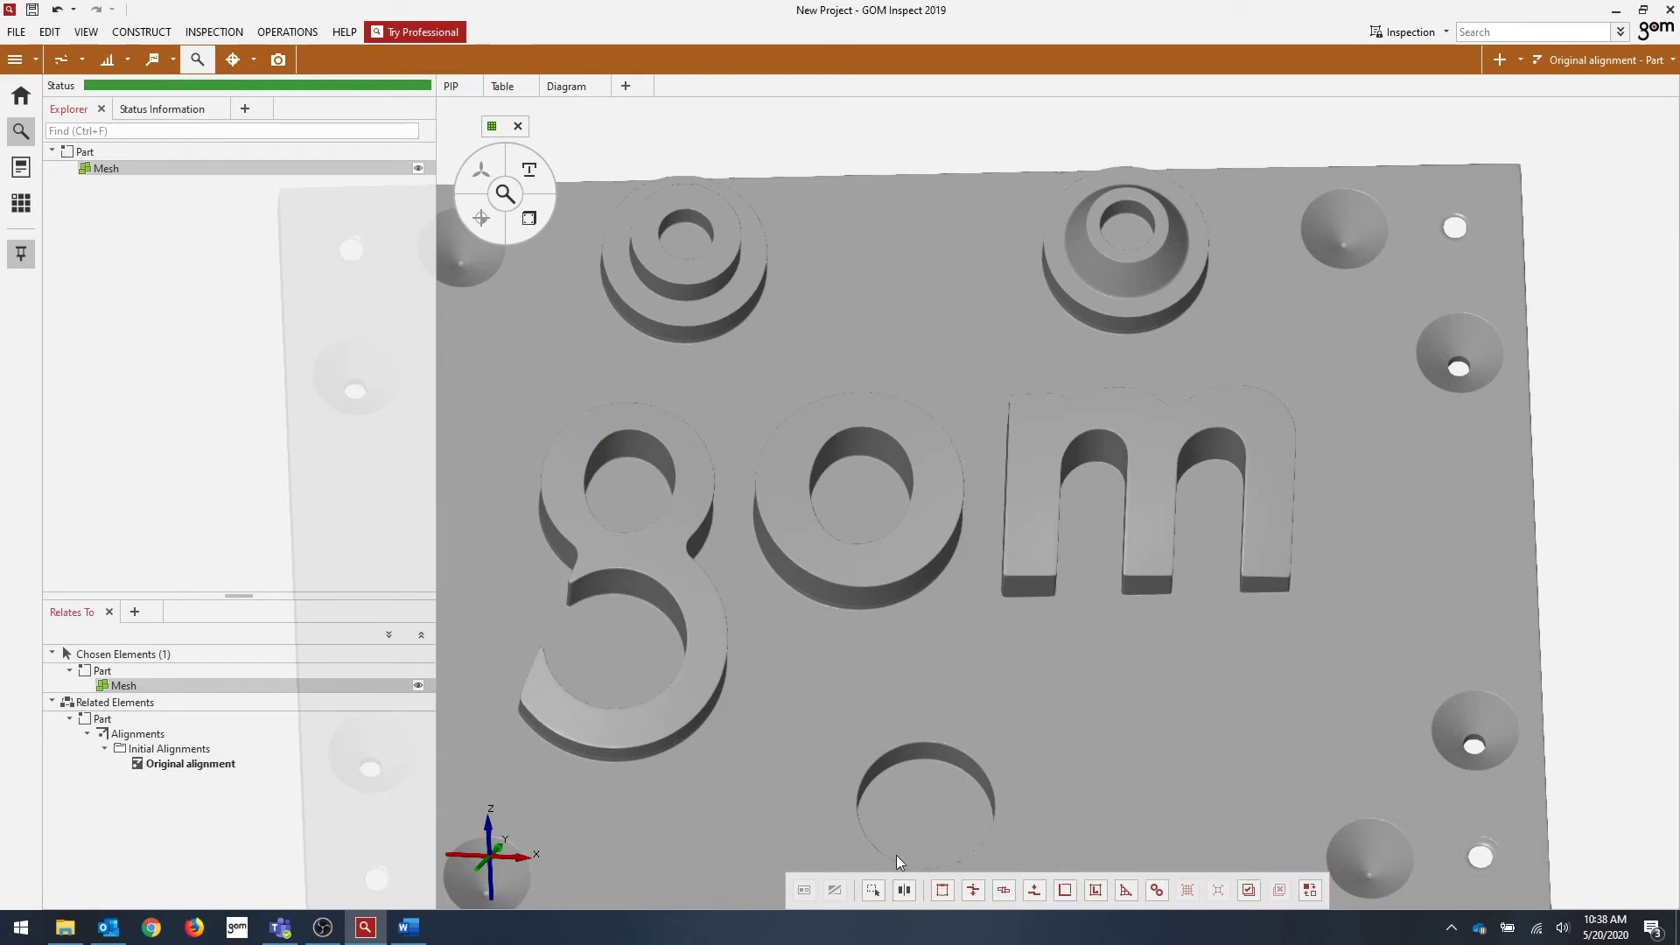
left_click(941, 891)
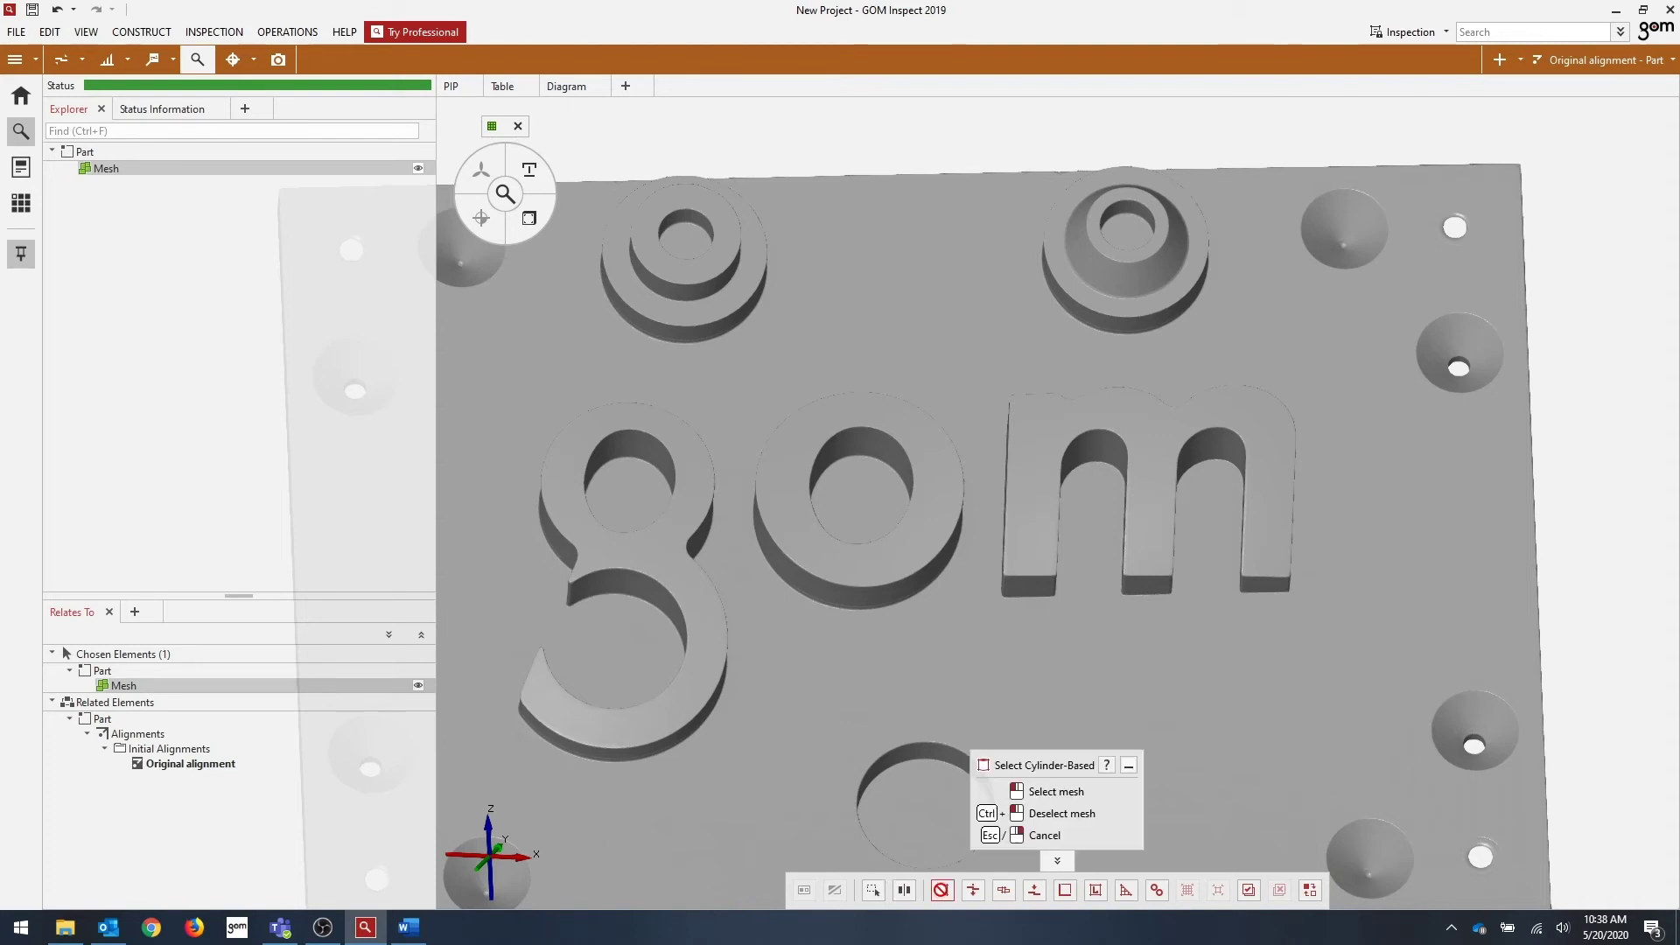
left_click(844, 597)
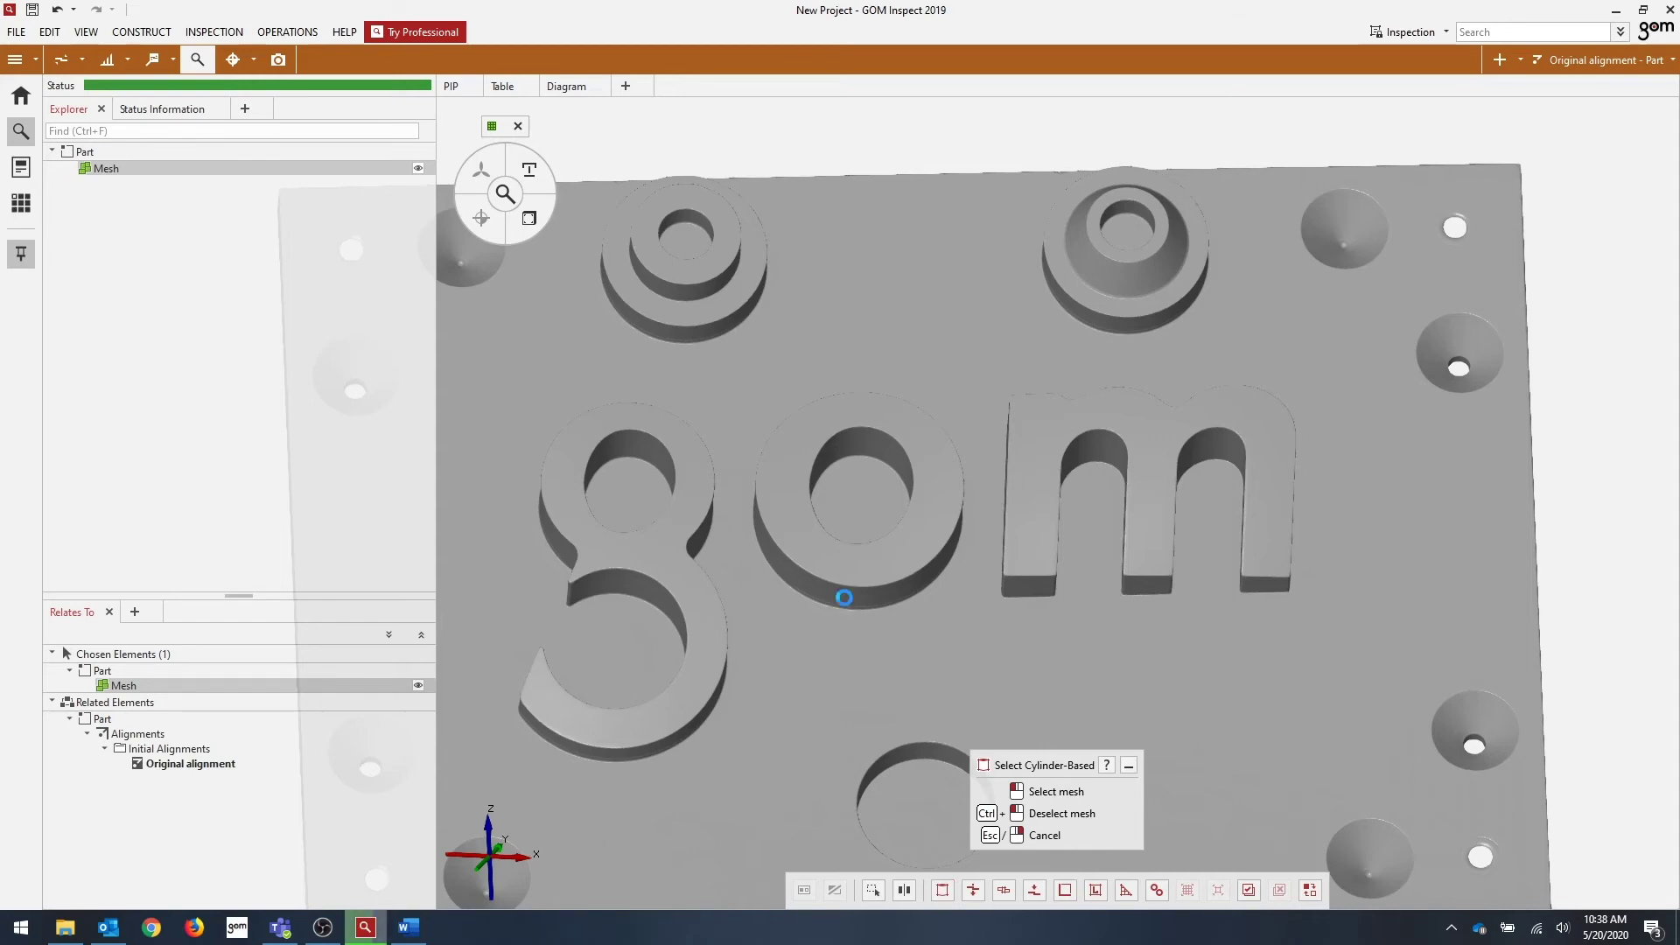
mouse_move(843, 627)
left_mouse_down()
mouse_move(838, 505)
mouse_move(848, 680)
mouse_move(836, 495)
mouse_move(836, 667)
mouse_move(855, 555)
mouse_move(847, 610)
left_mouse_up()
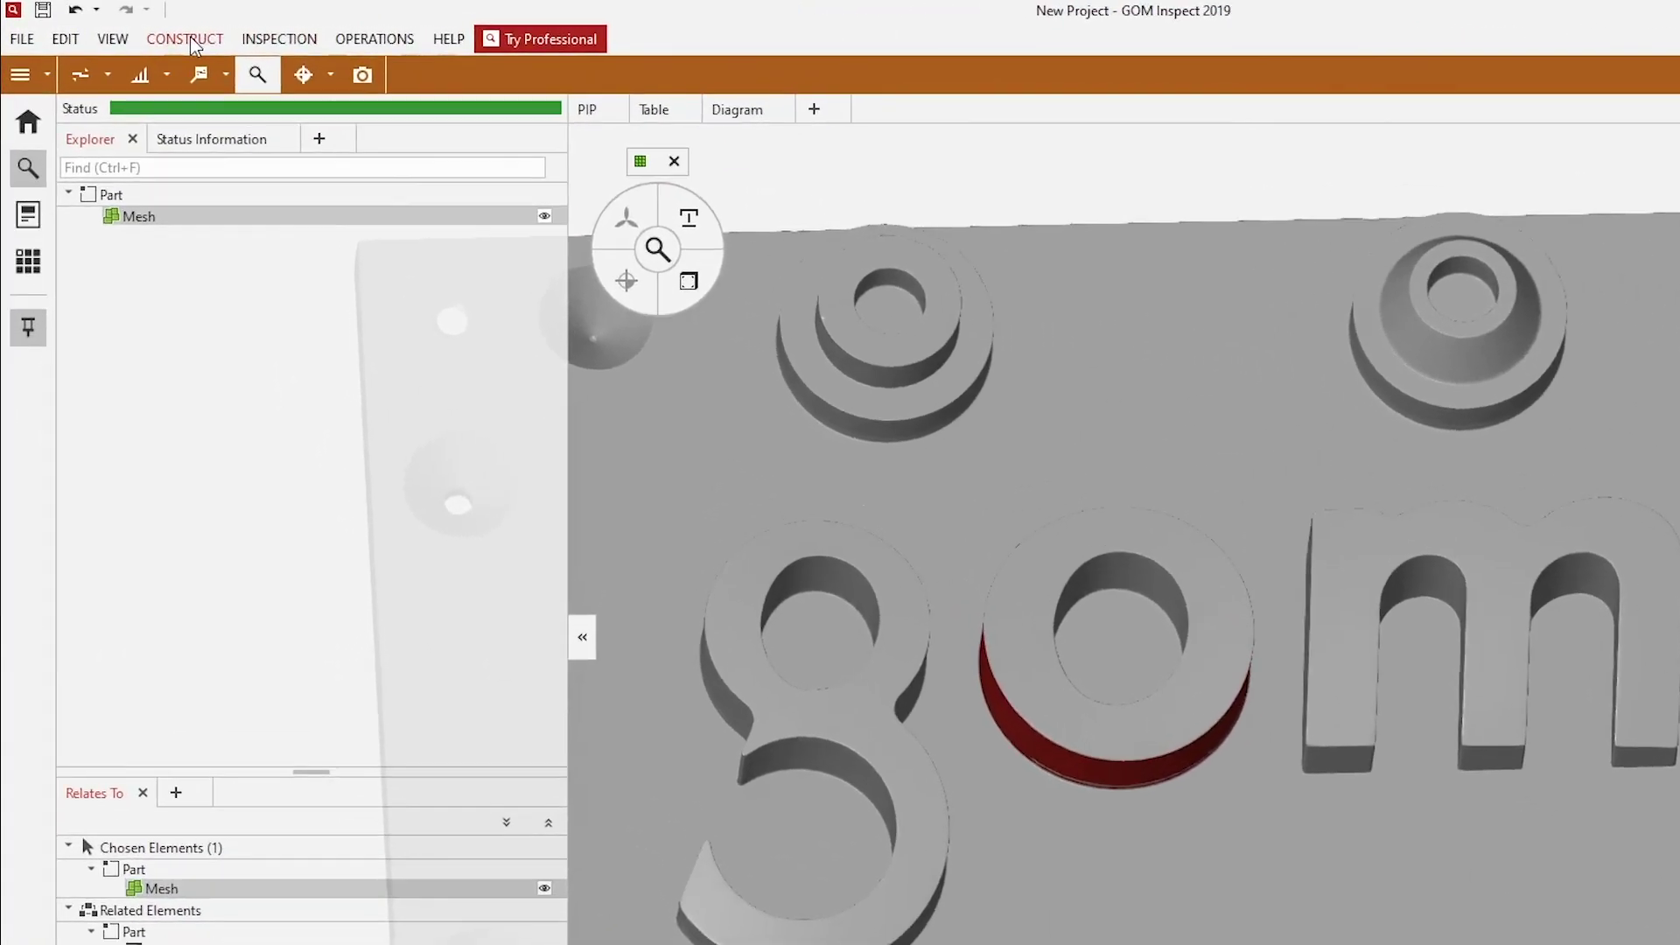
Step: Construct a Material Thickness from the selected wall with 20 mm maximum, 13 mm minimum and a 15° maximum angle between normals
left_click(193, 41)
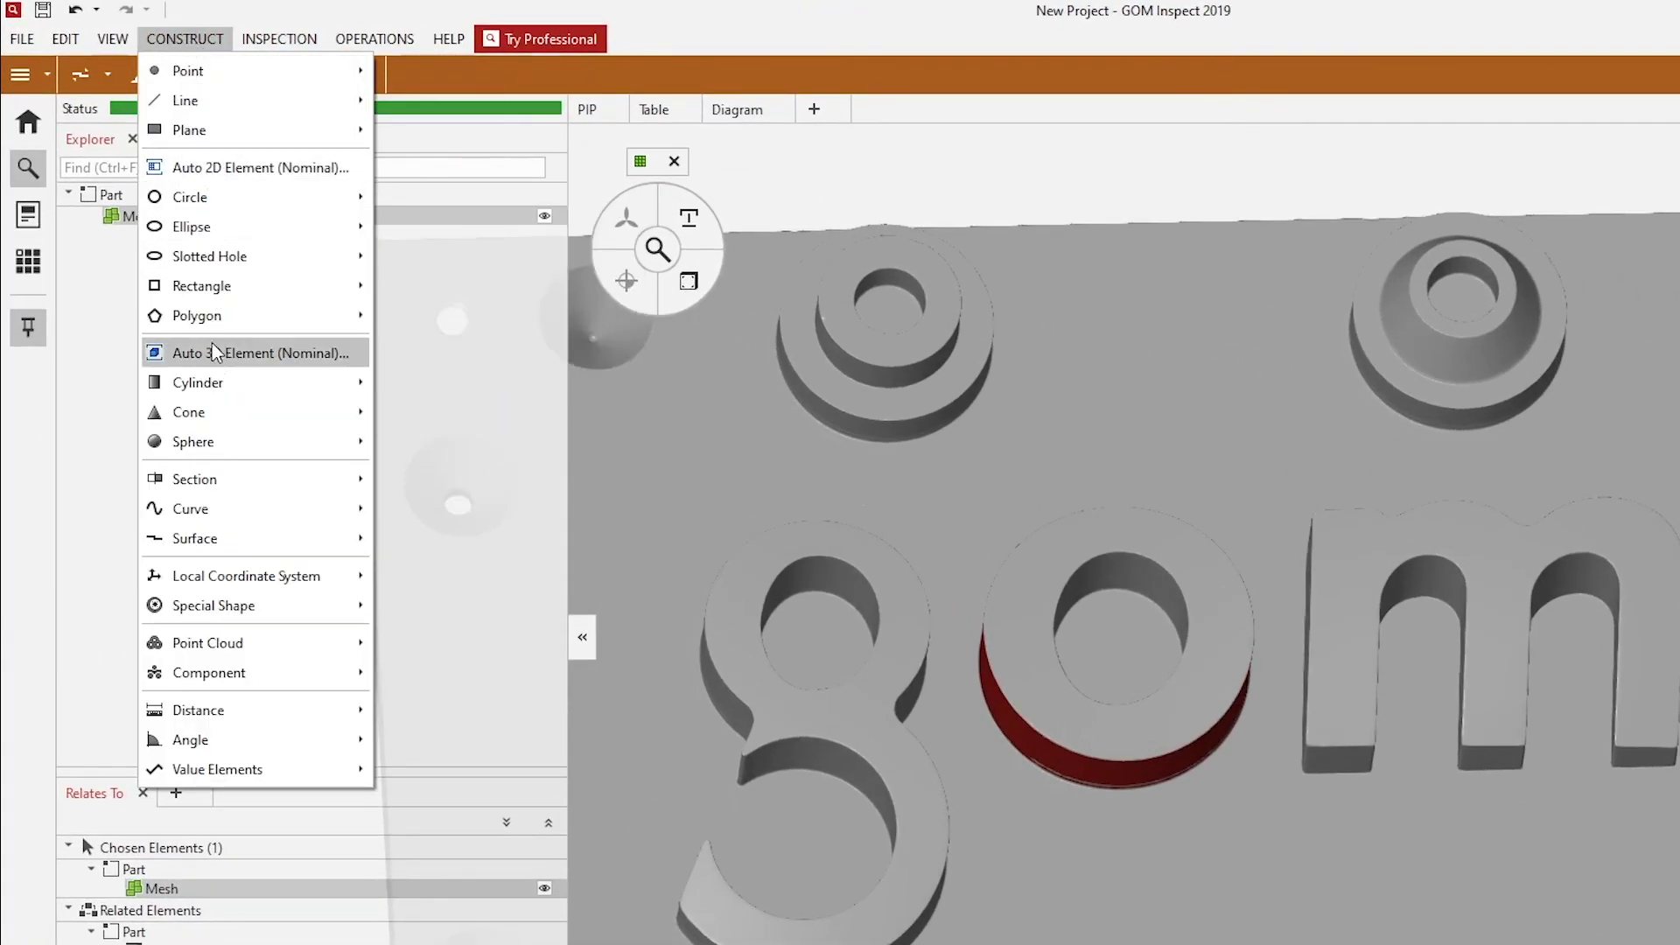
mouse_move(207, 537)
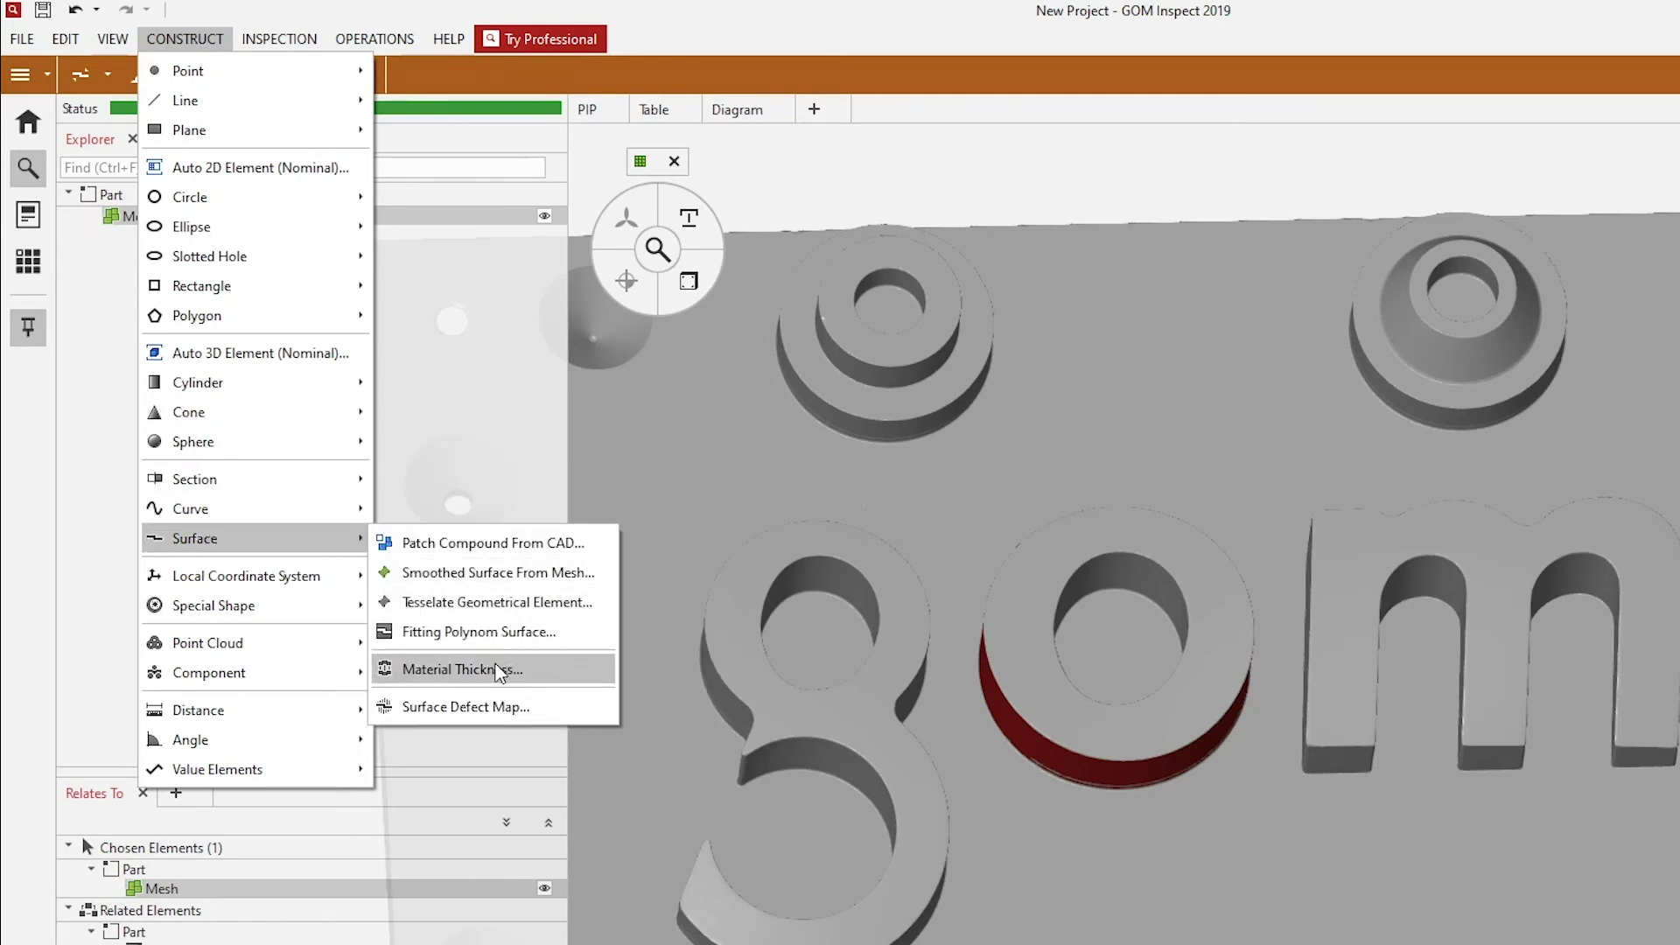
left_click(462, 669)
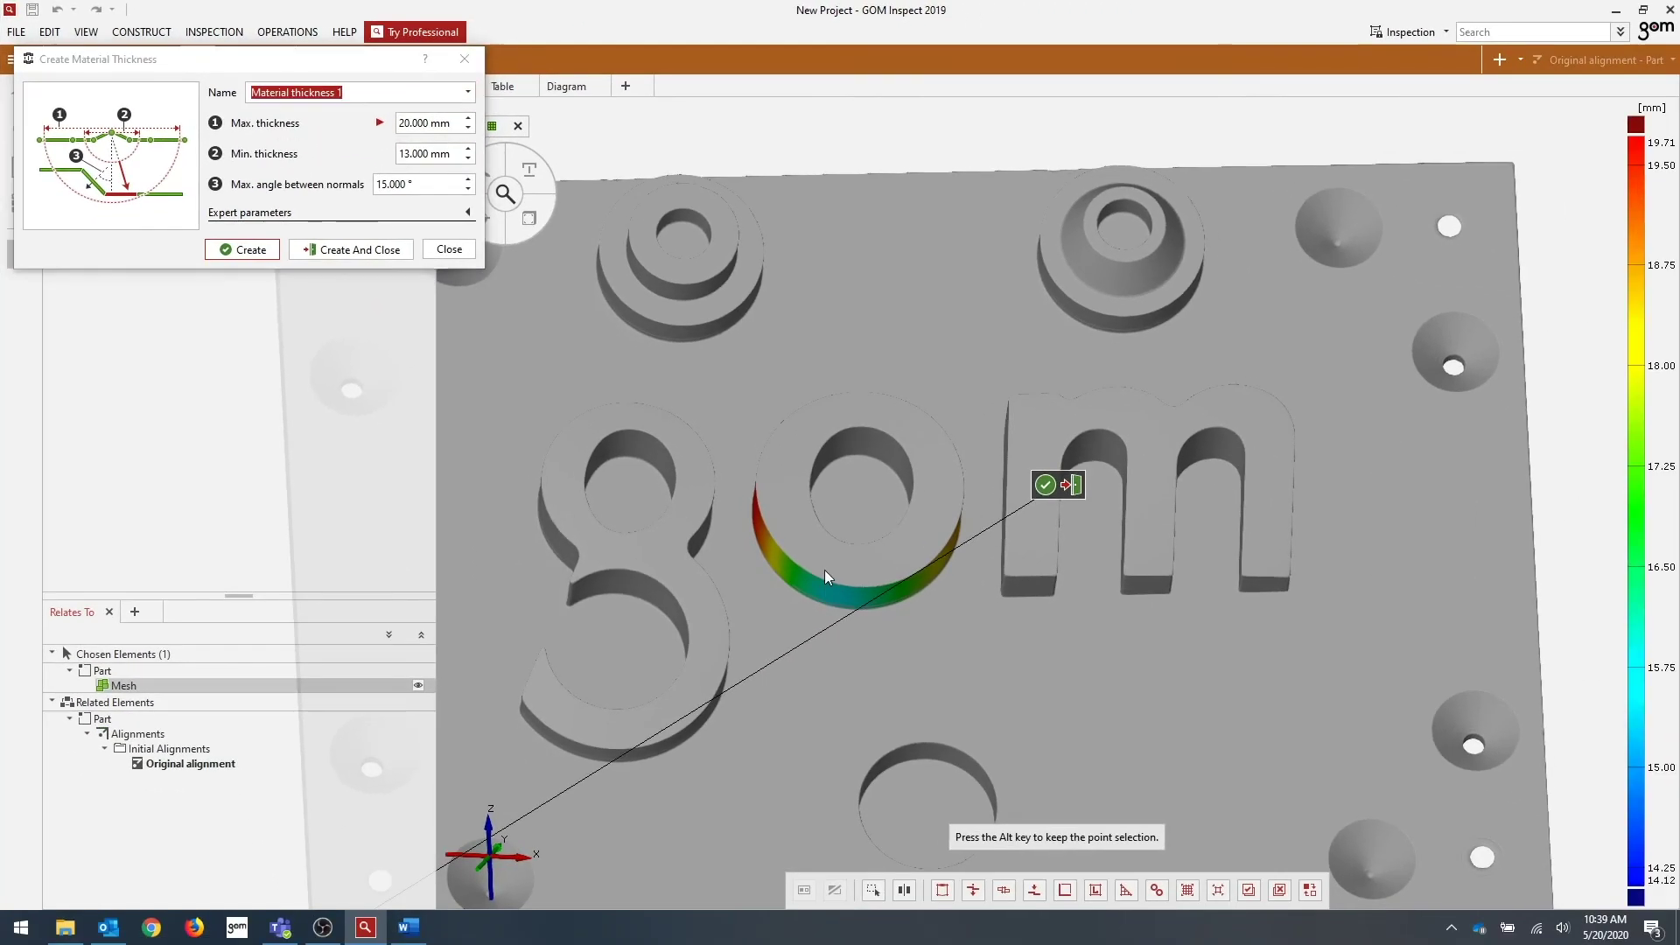
left_click_drag(957, 662, 965, 698)
left_click_drag(829, 602, 830, 538)
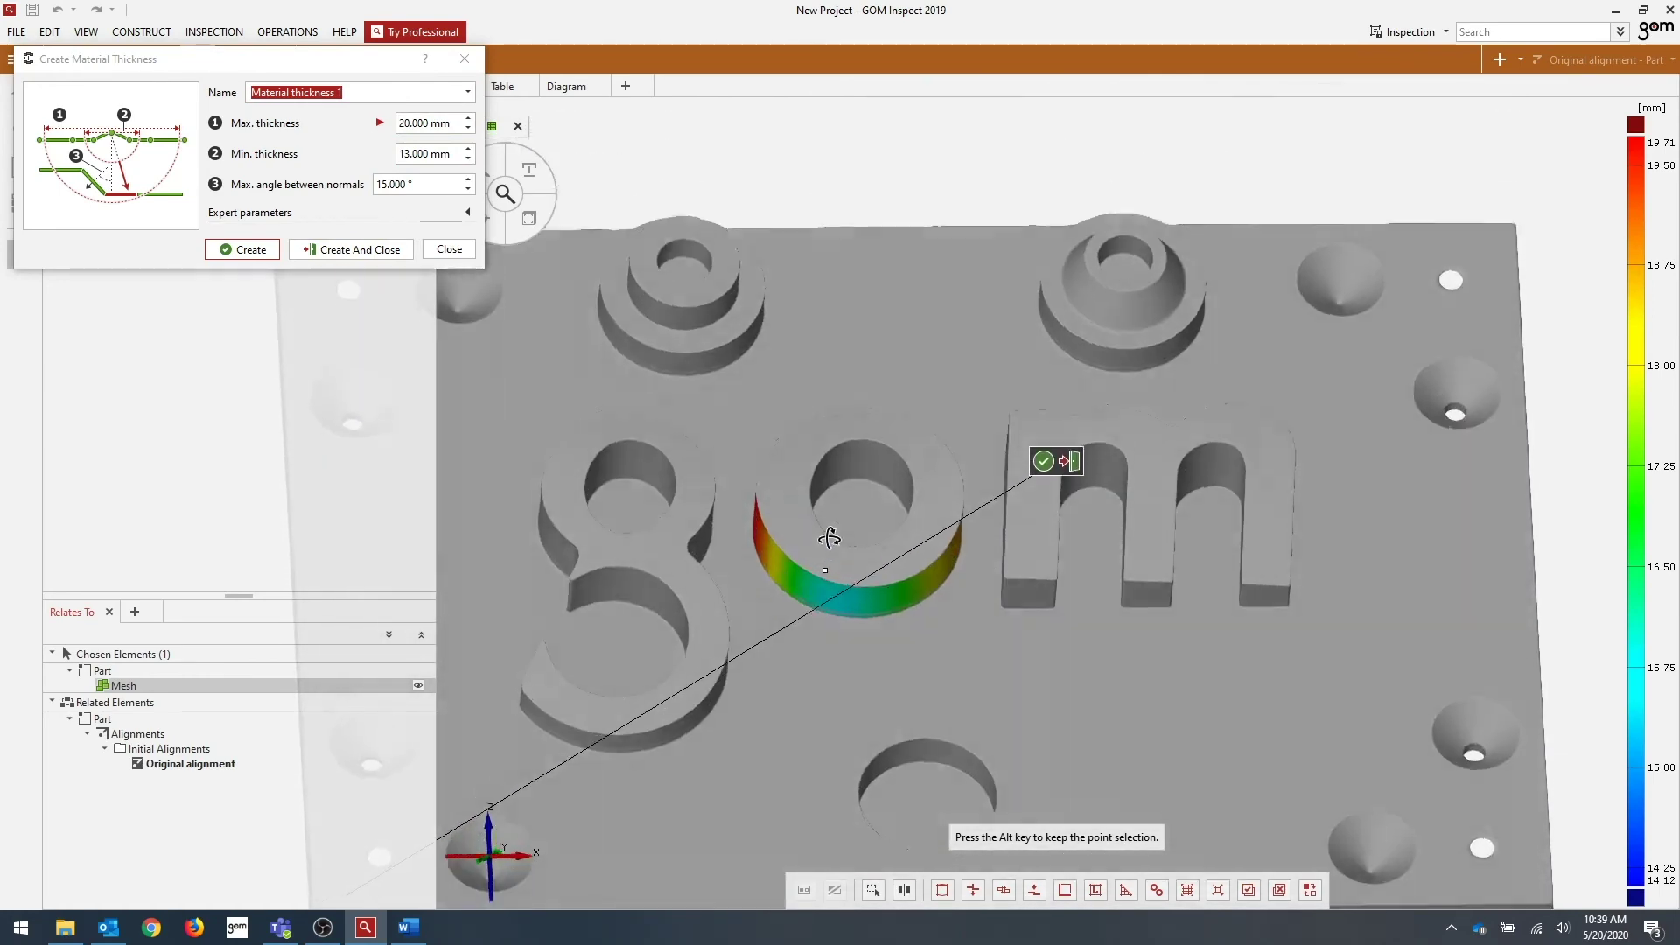
left_click(468, 212)
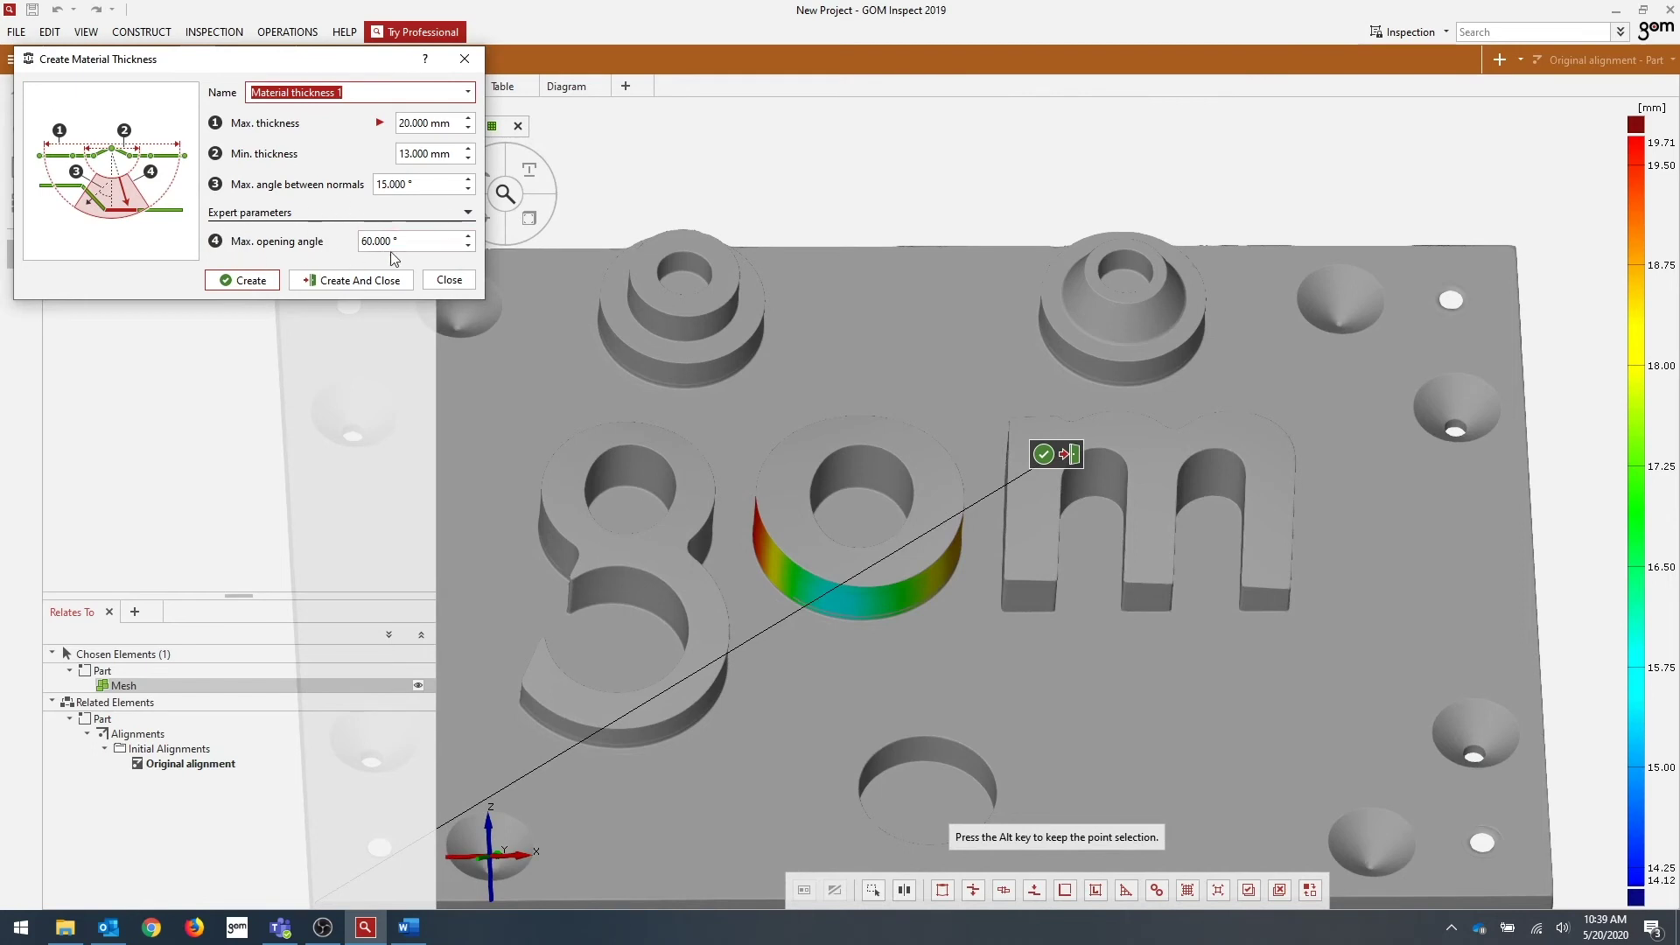
left_click(469, 215)
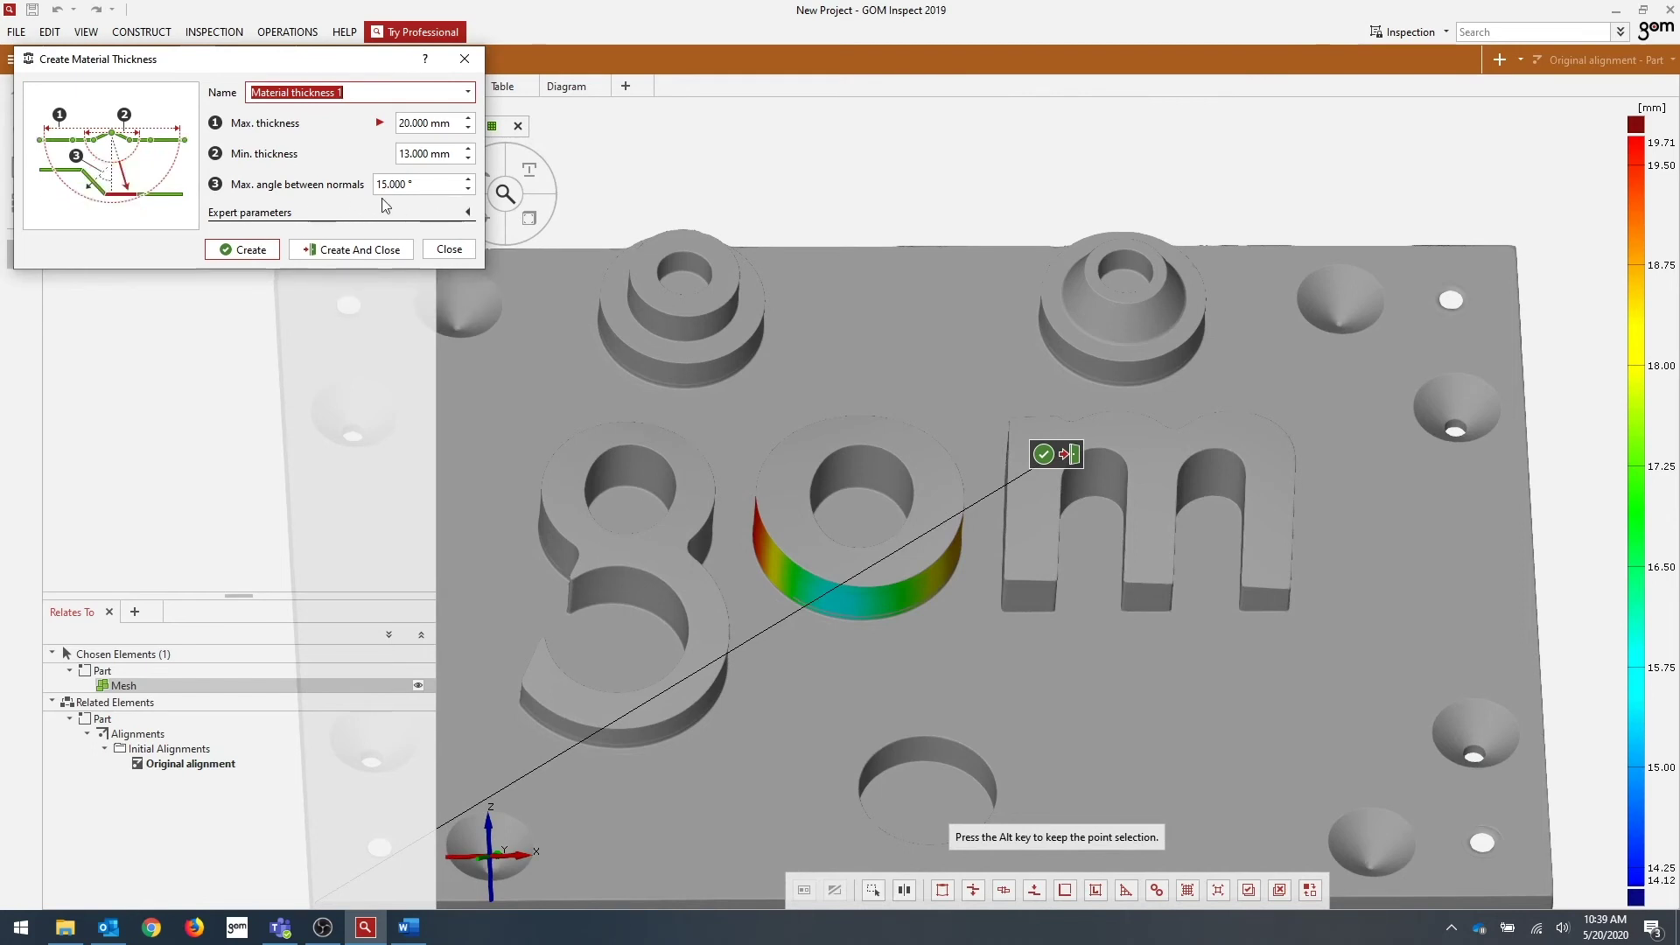
left_click(353, 251)
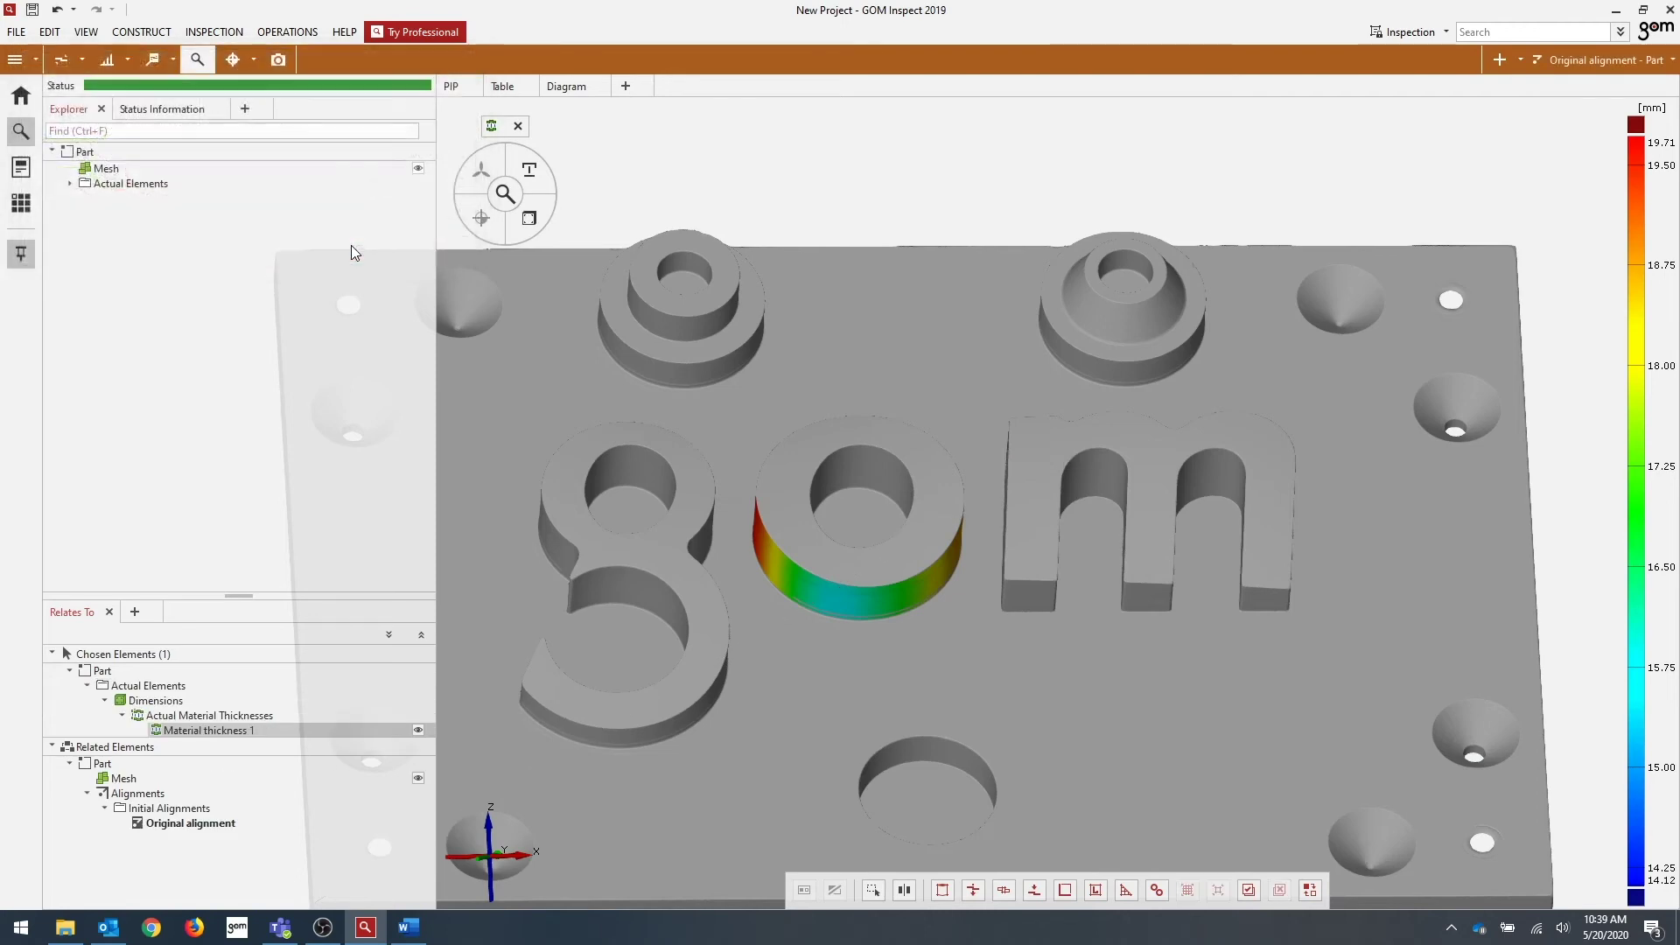
Step: Expand the actual elements down to the new material thickness and view its color map on the letter o
mouse_move(845, 564)
left_mouse_down()
mouse_move(840, 702)
mouse_move(665, 490)
left_mouse_up()
left_click(70, 184)
left_click(88, 199)
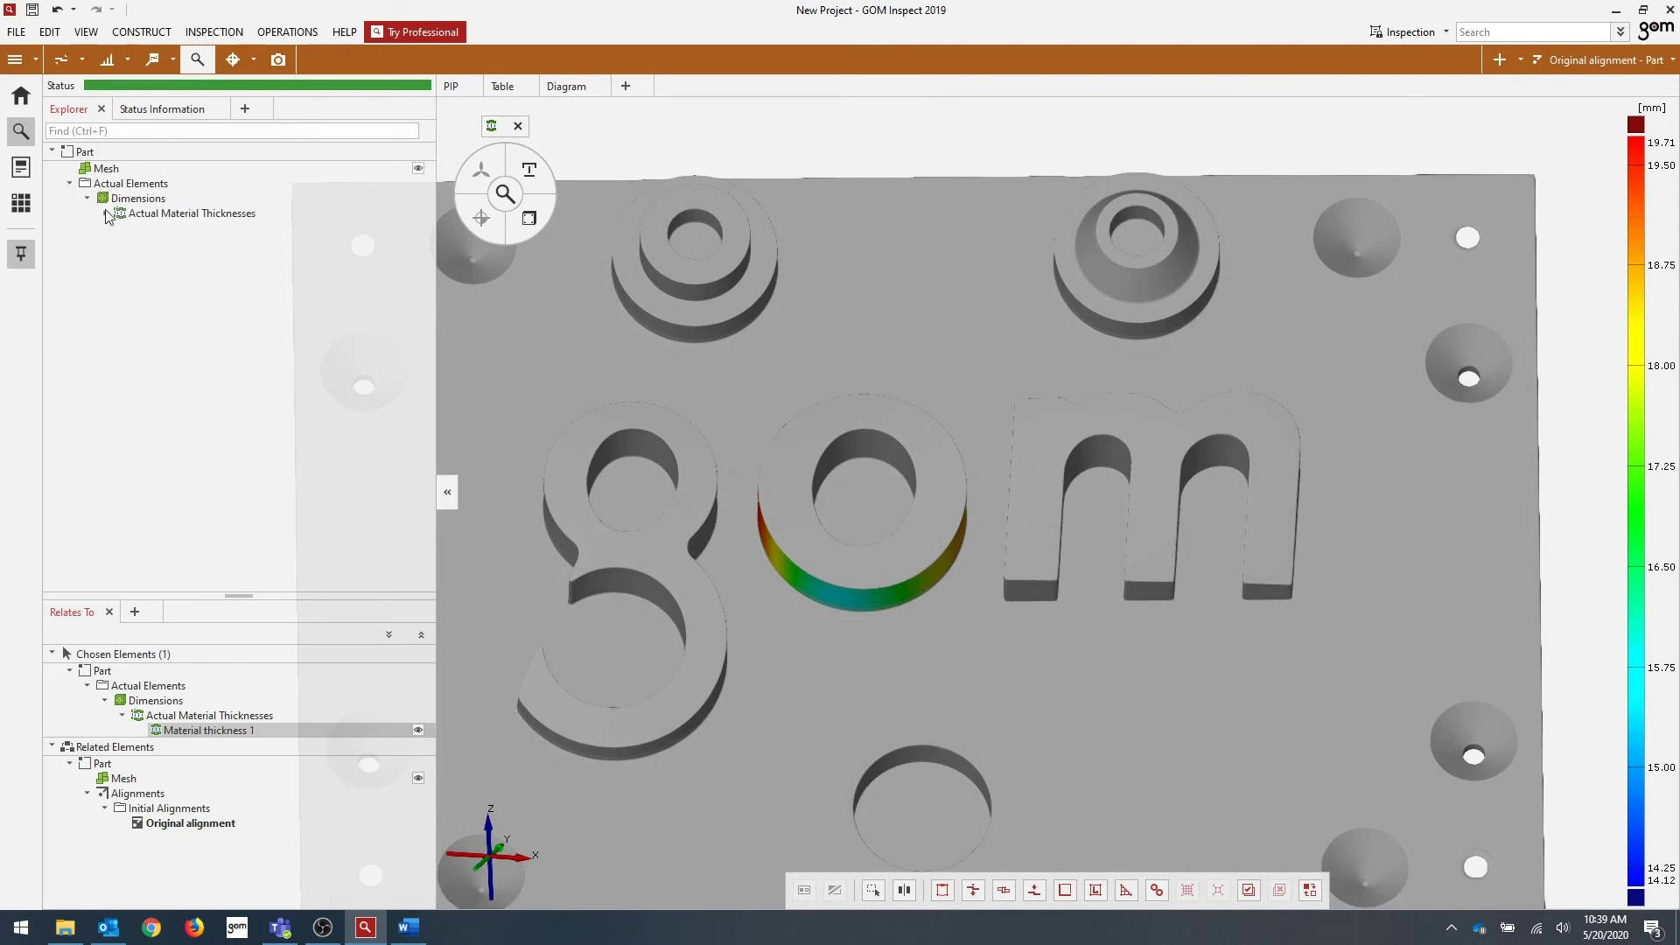
left_click(106, 213)
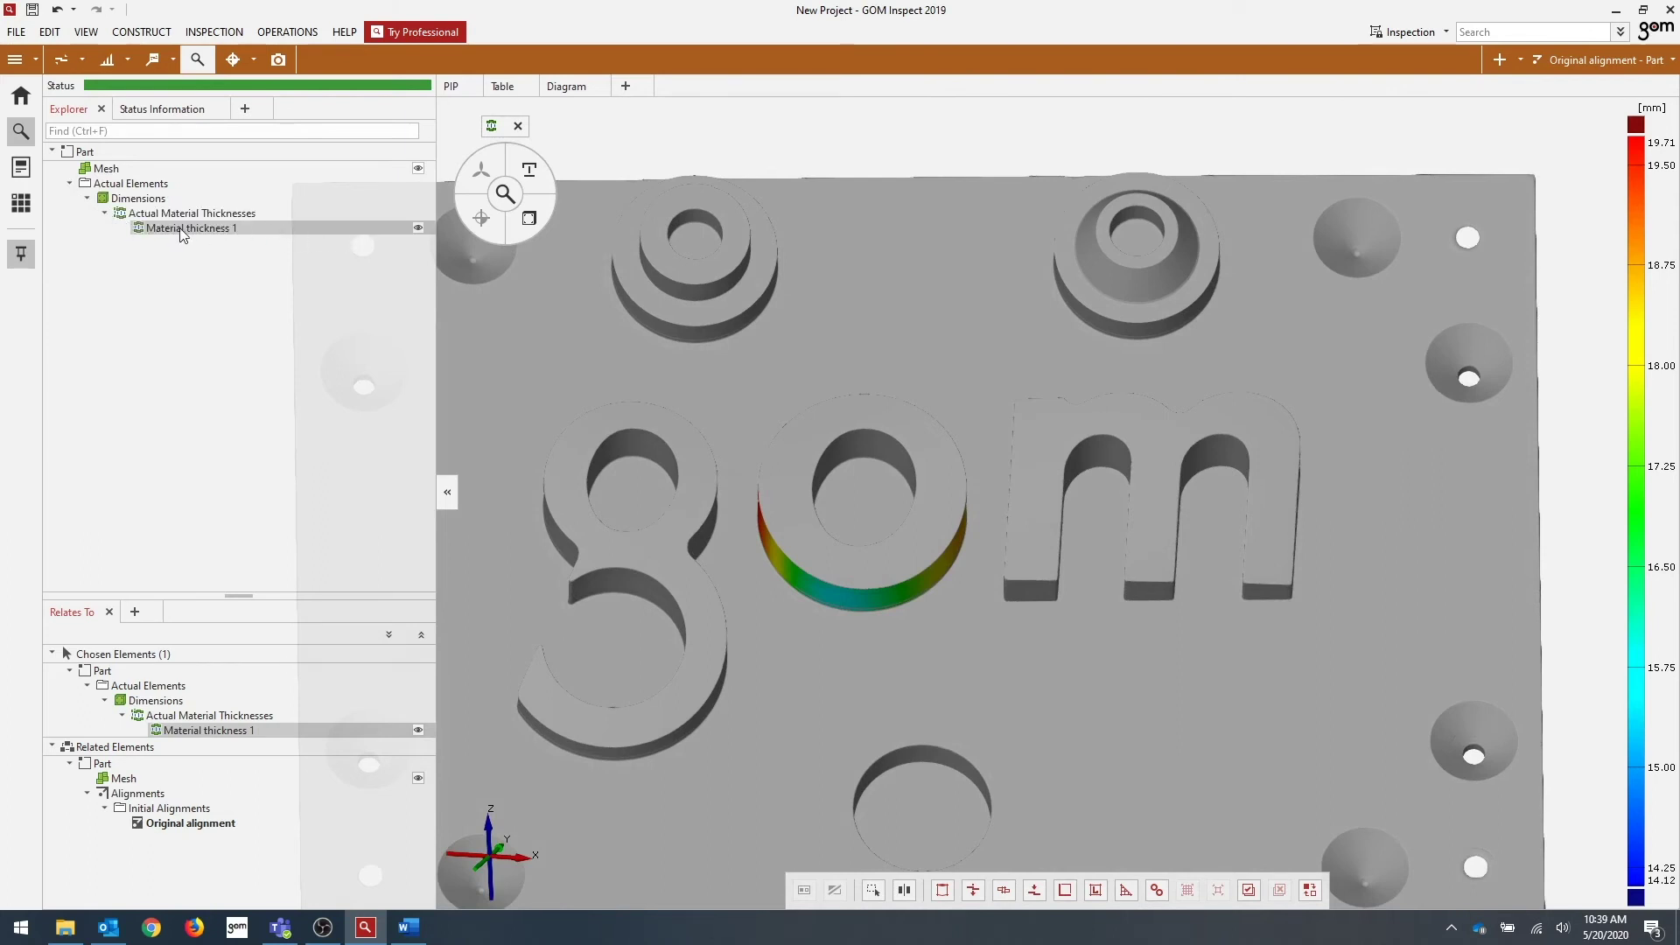
mouse_move(798, 407)
left_mouse_down()
mouse_move(803, 437)
mouse_move(801, 376)
left_mouse_up()
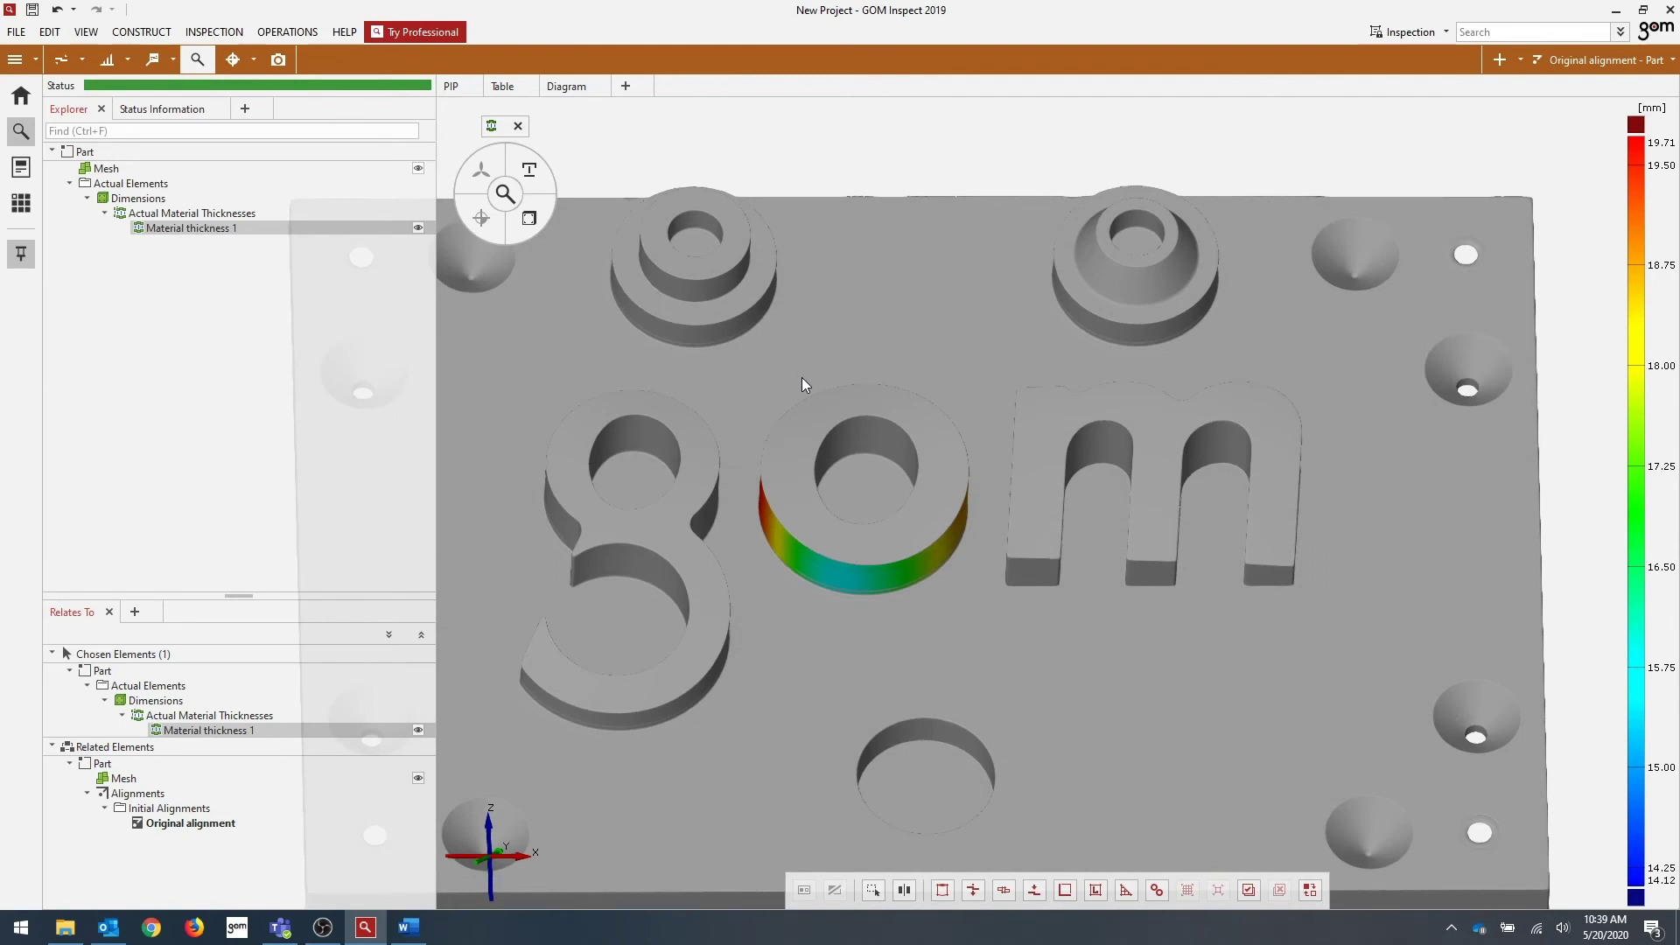
Step: Create three deviation labels spread across the left, middle and right of the color-mapped front wall of the letter o
left_click(160, 66)
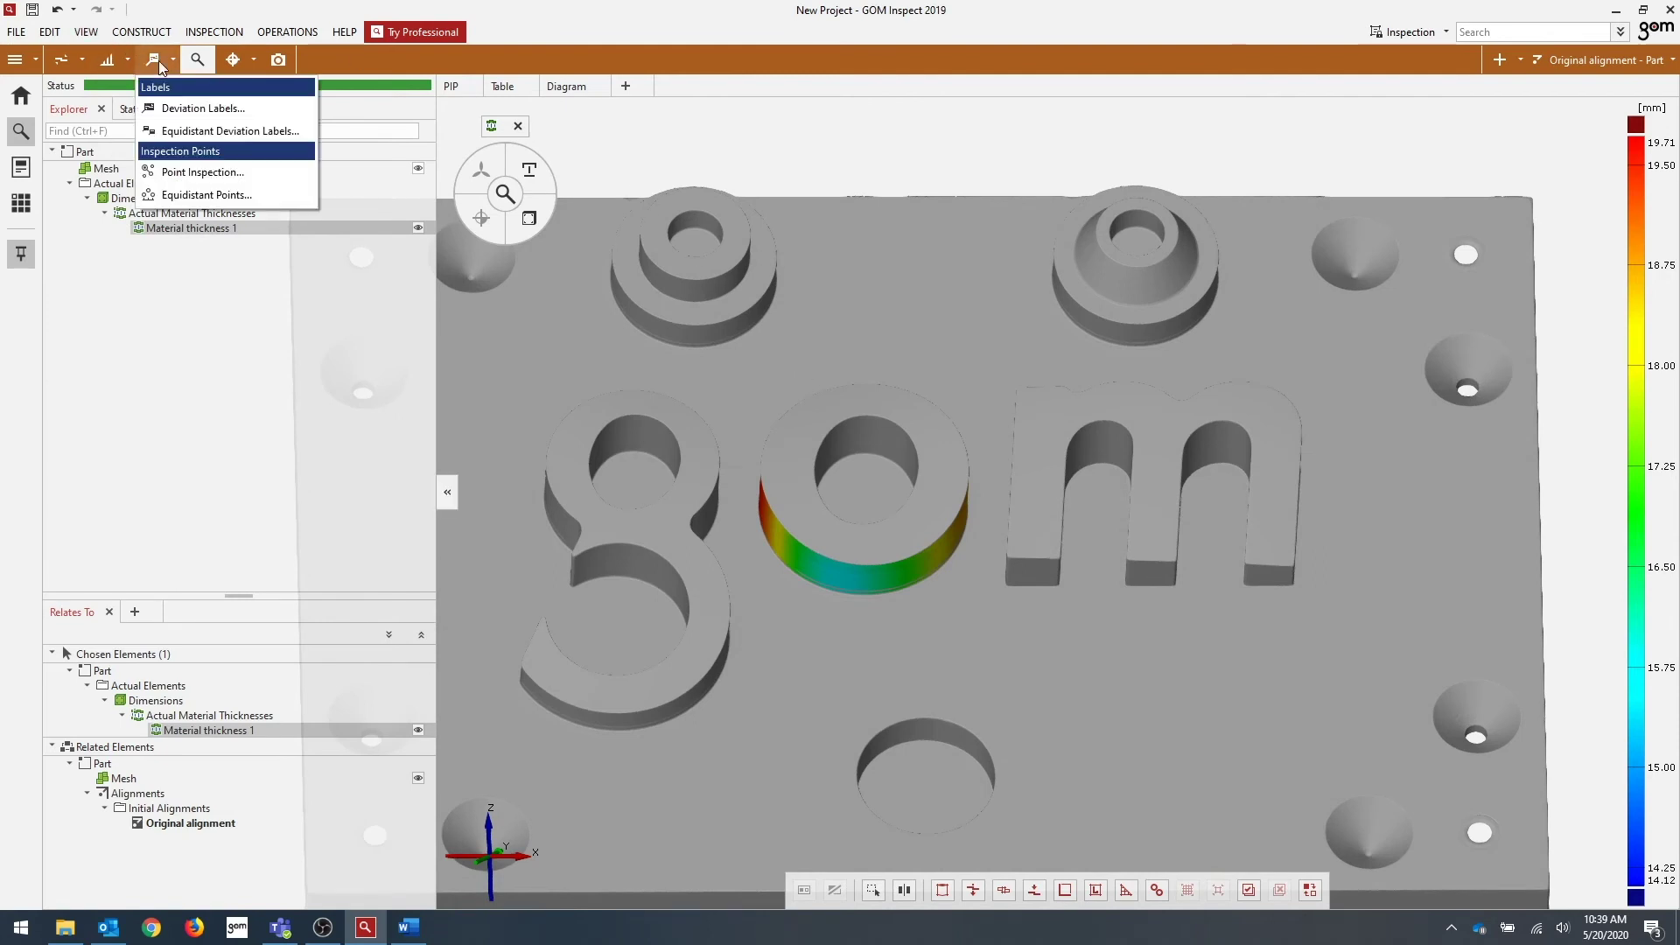
left_click(180, 109)
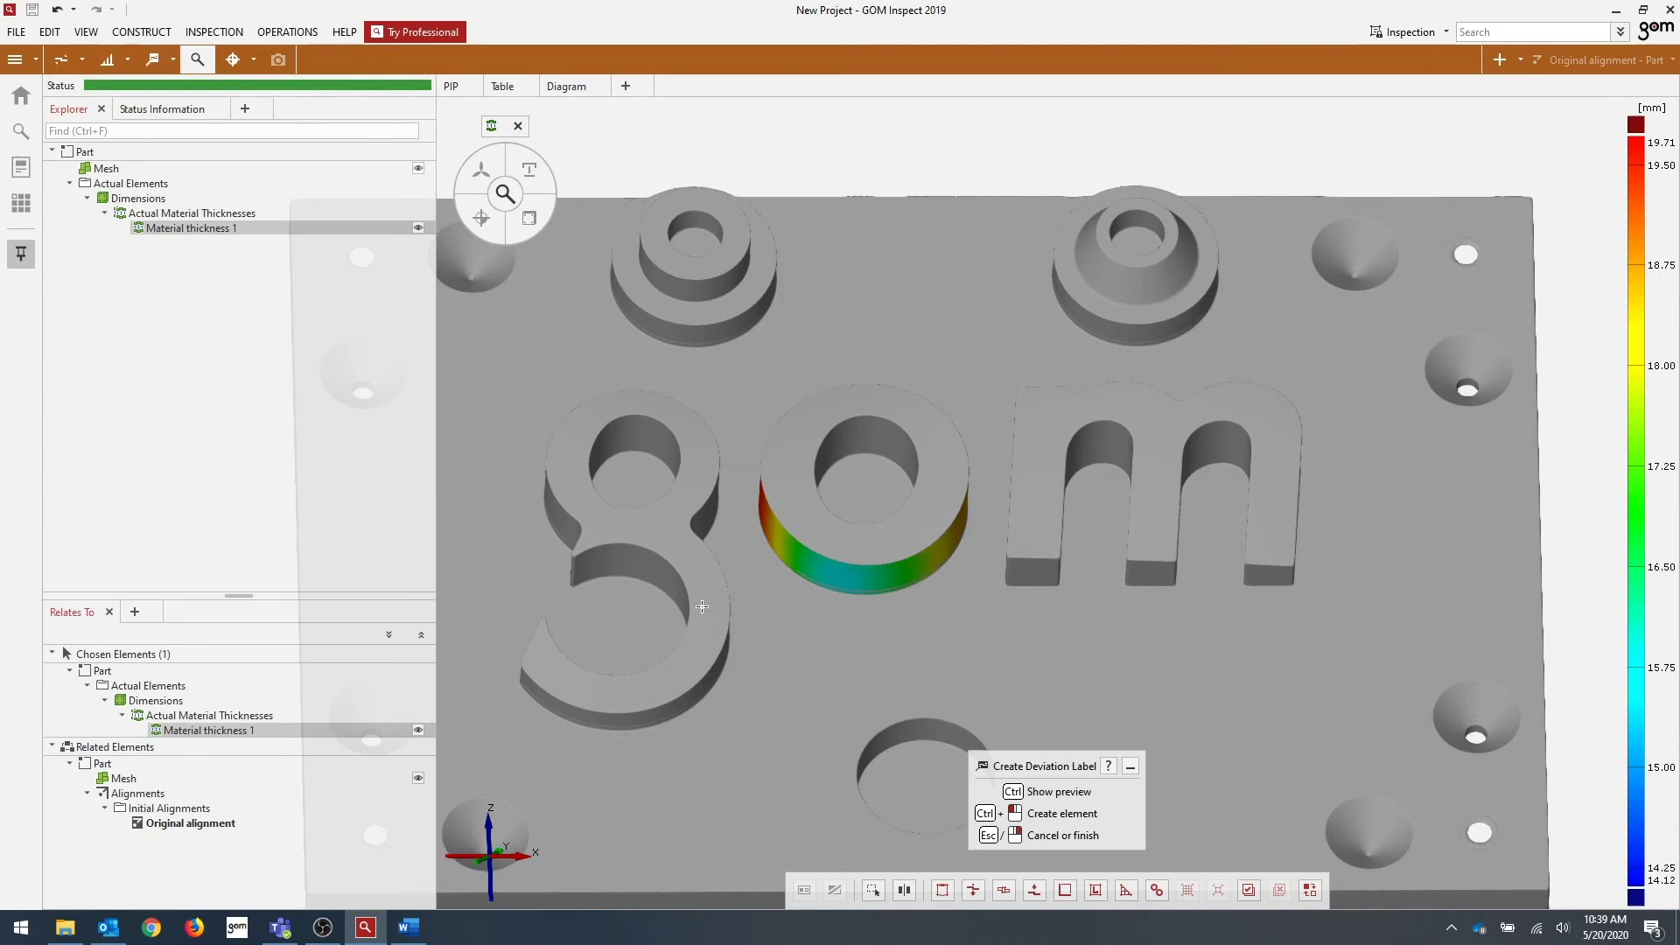
left_click(804, 557, "ctrl")
left_click(852, 575, "ctrl")
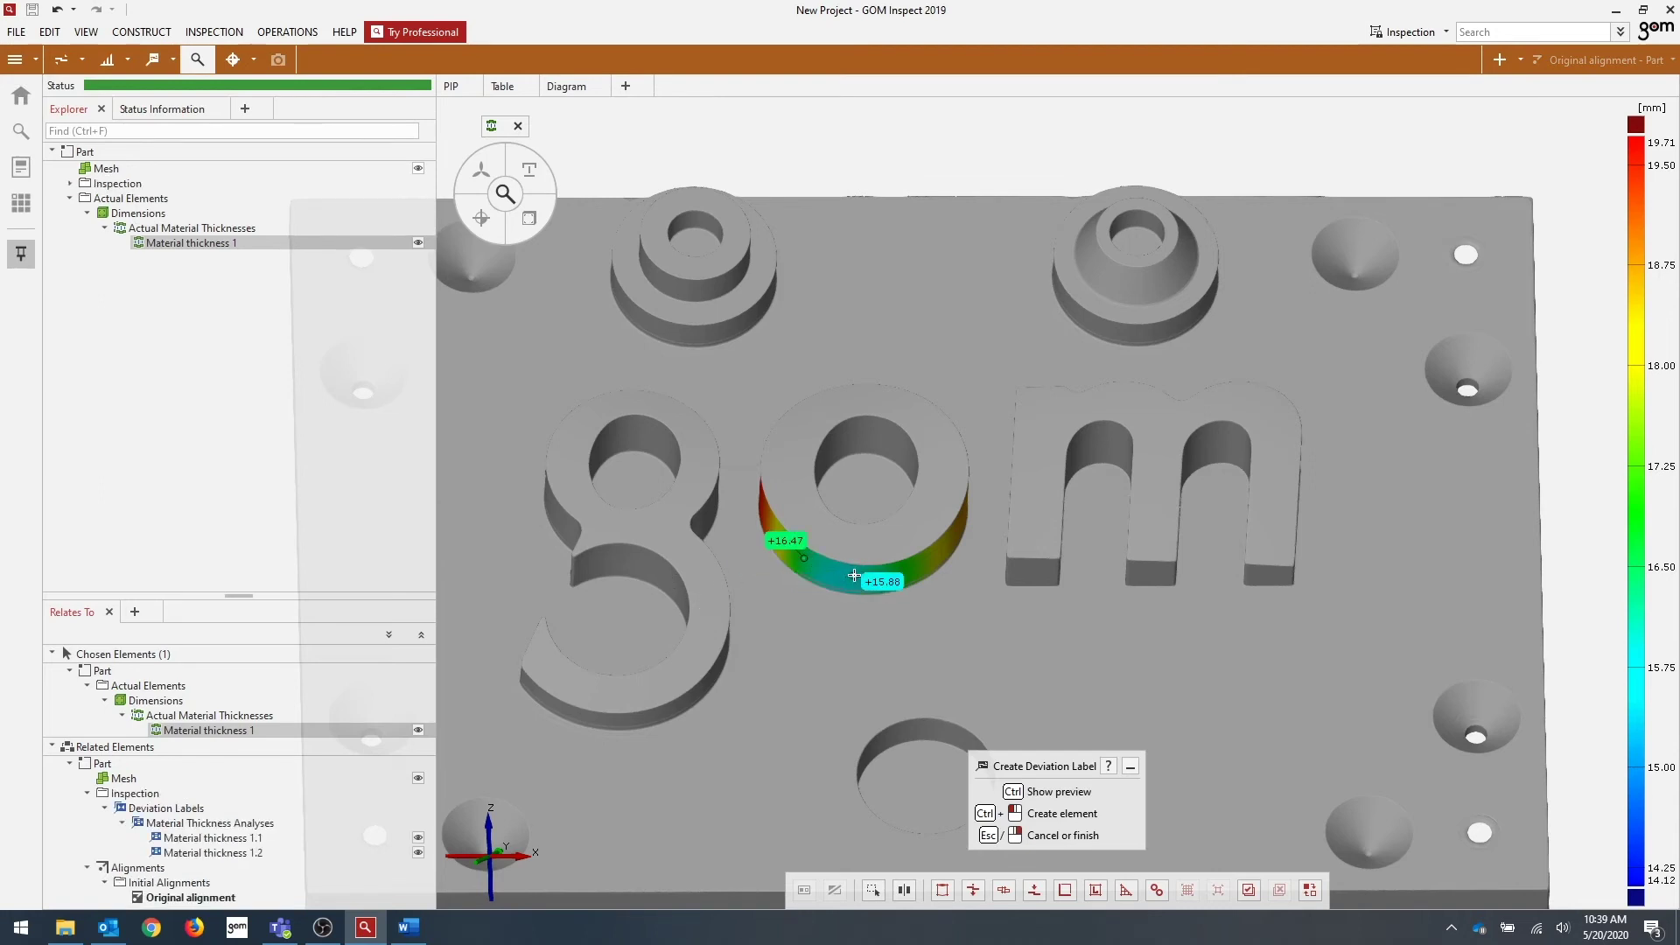
left_click(928, 560, "ctrl")
key("Escape")
Step: Add the Minimum Deviation Label and the Deviation Label Arithmetic Mean to the letter o's material thickness, and inspect the labelled wall up close
left_click_drag(879, 592, 882, 541)
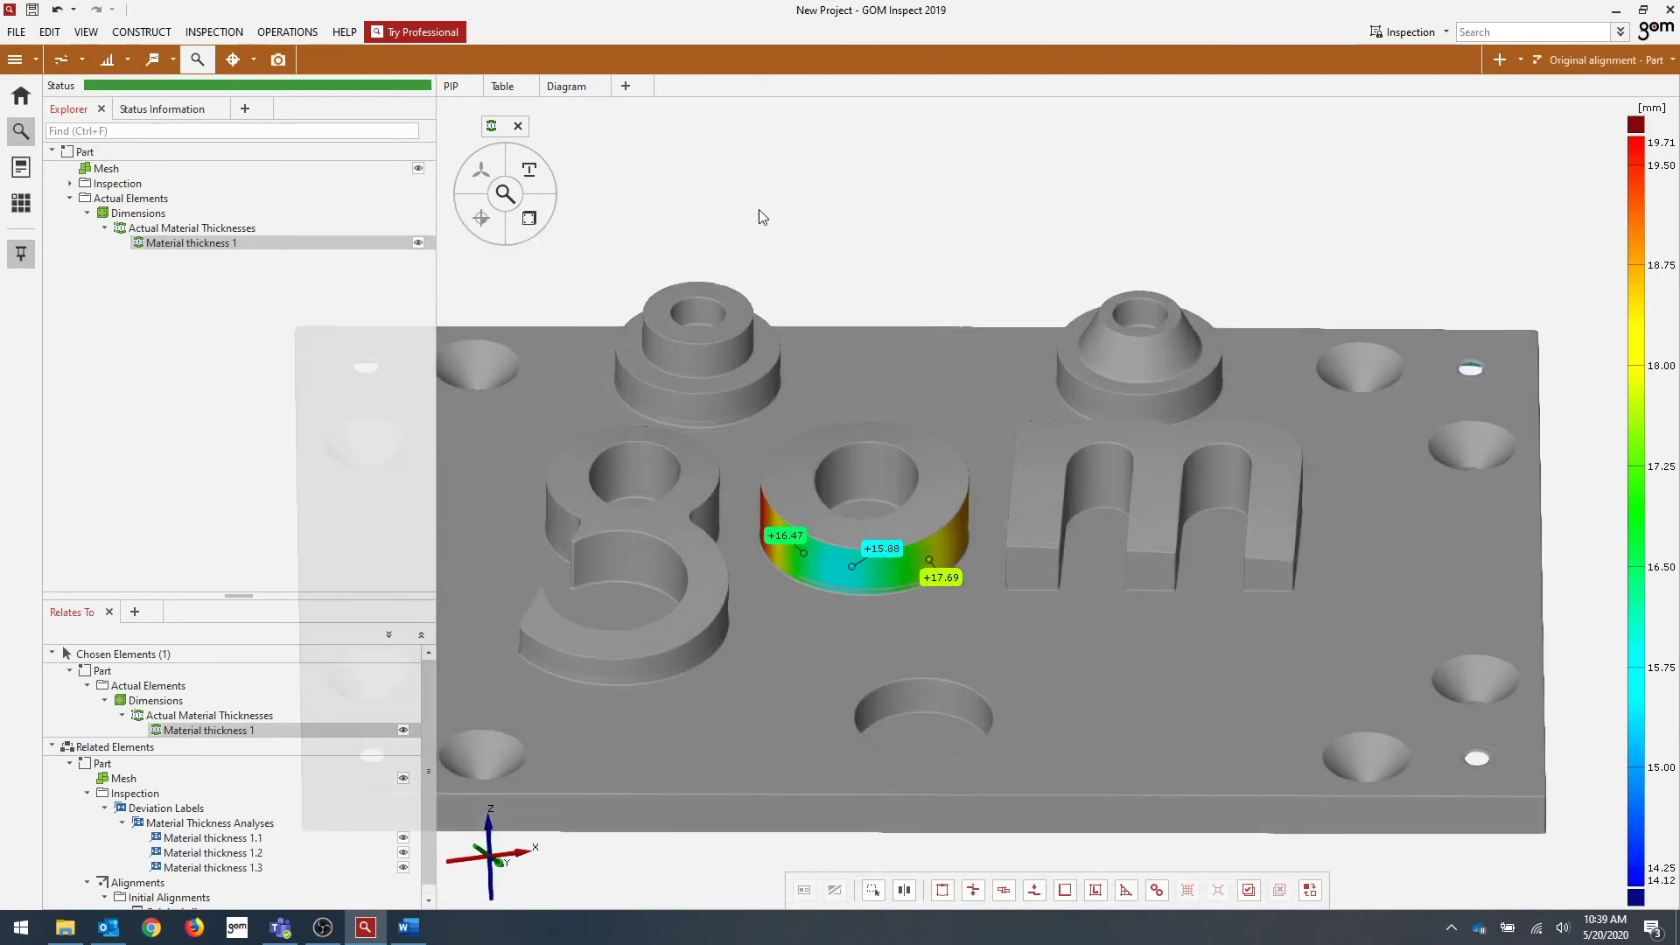
left_click(528, 218)
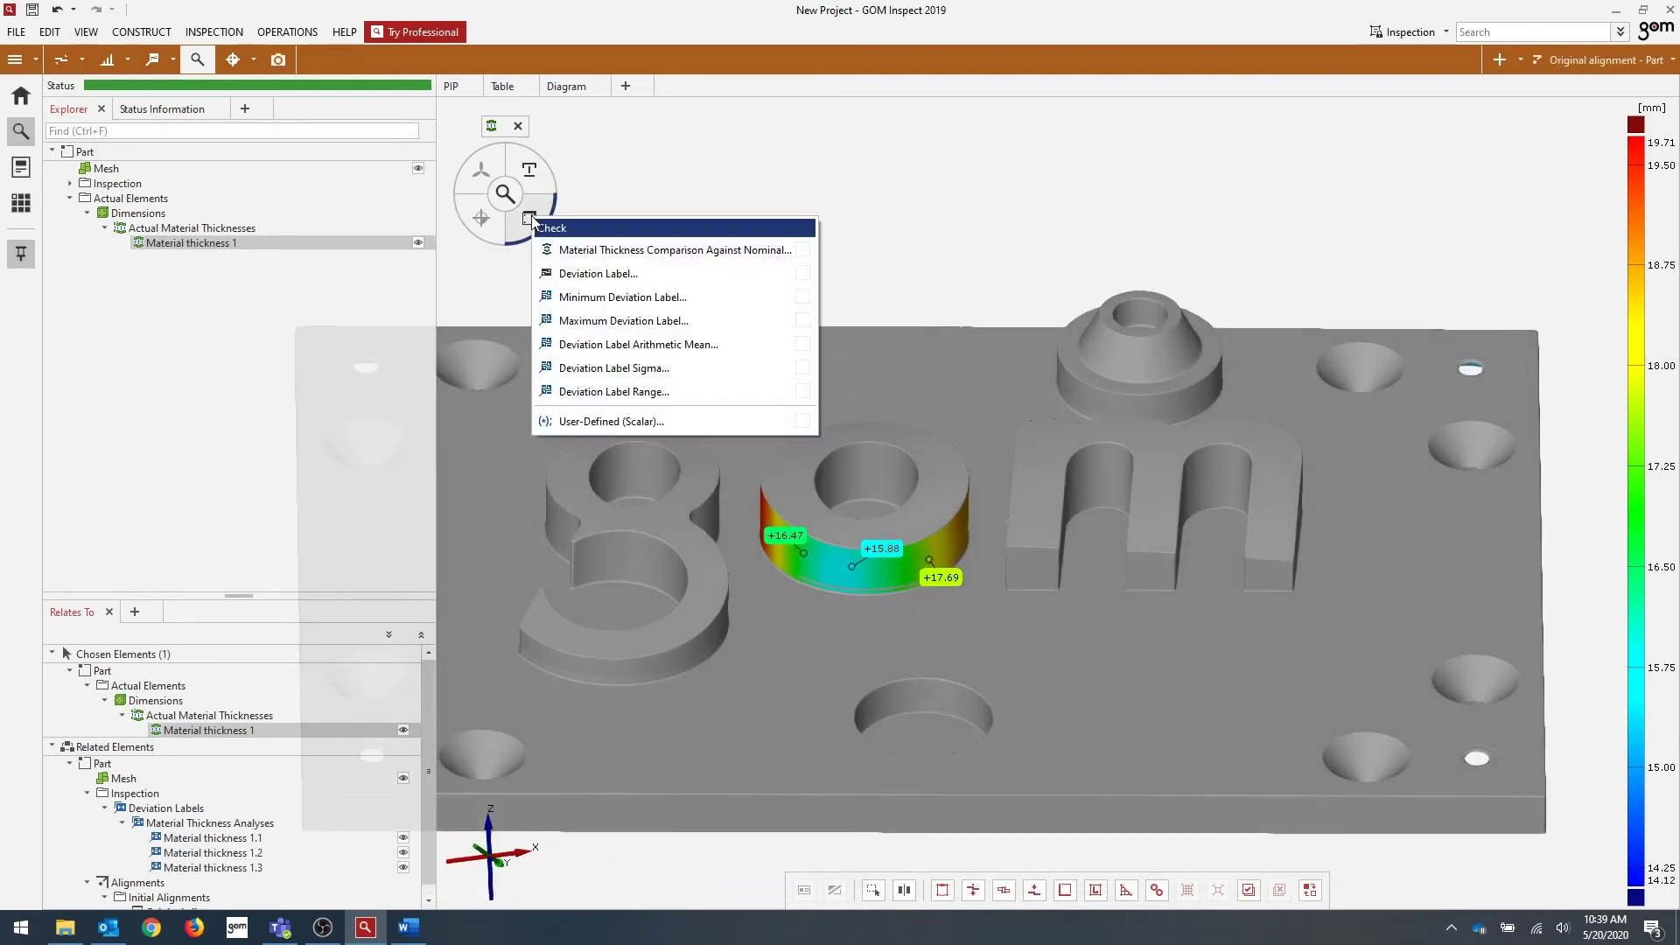
left_click(627, 299, "ctrl")
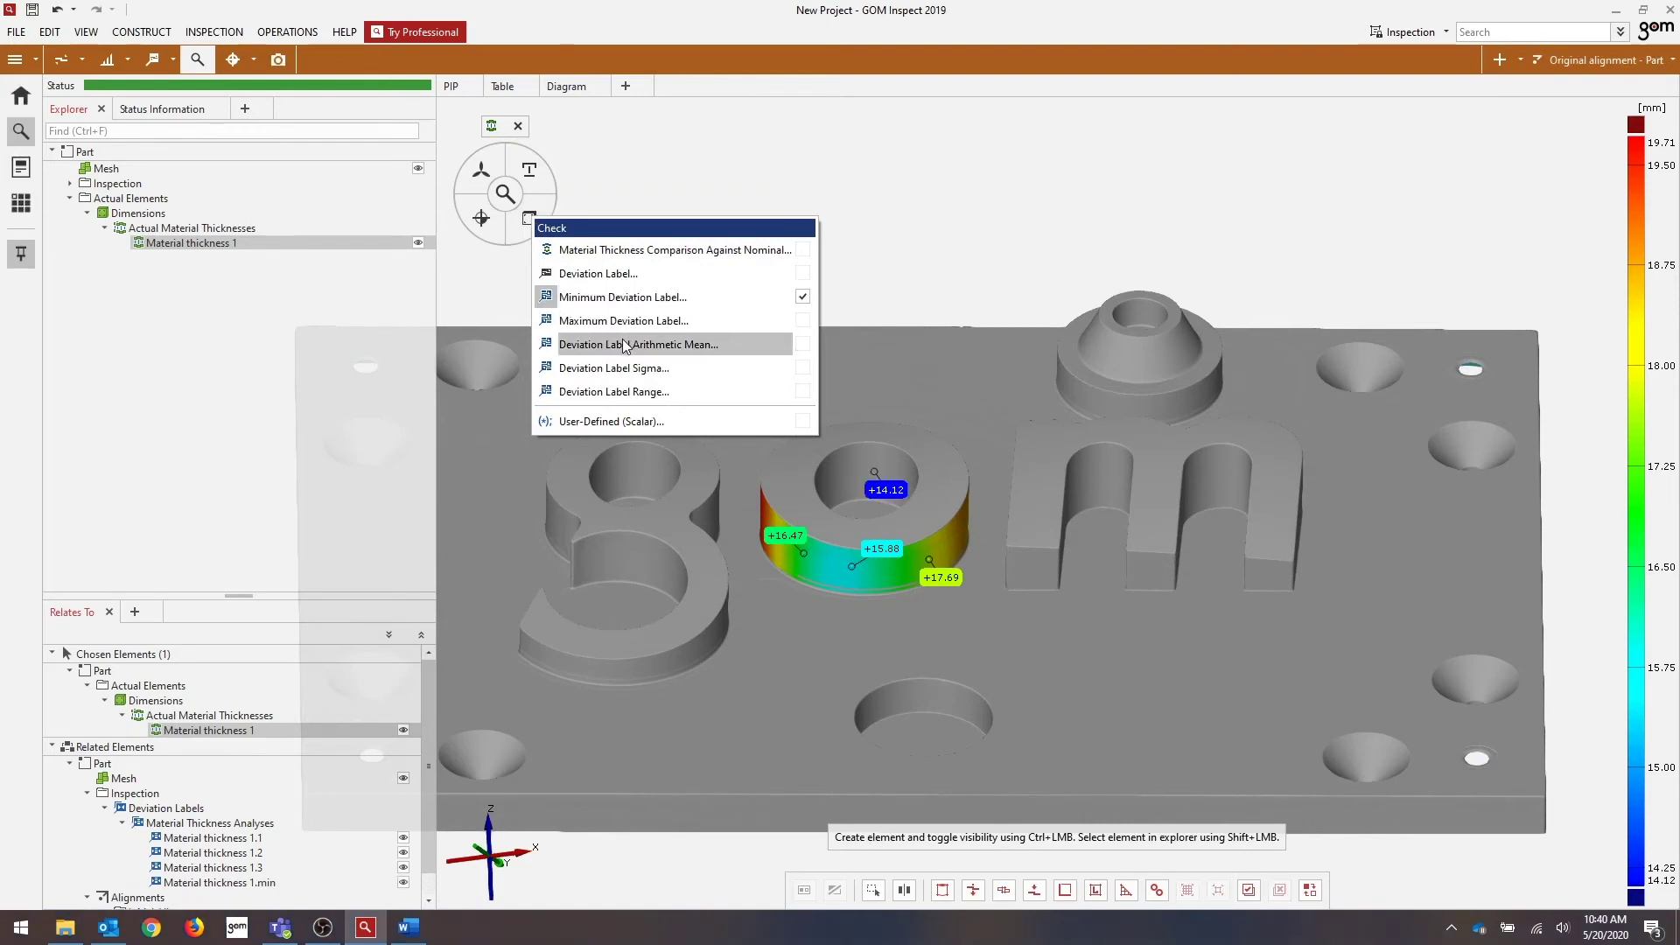
left_click(626, 345, "ctrl")
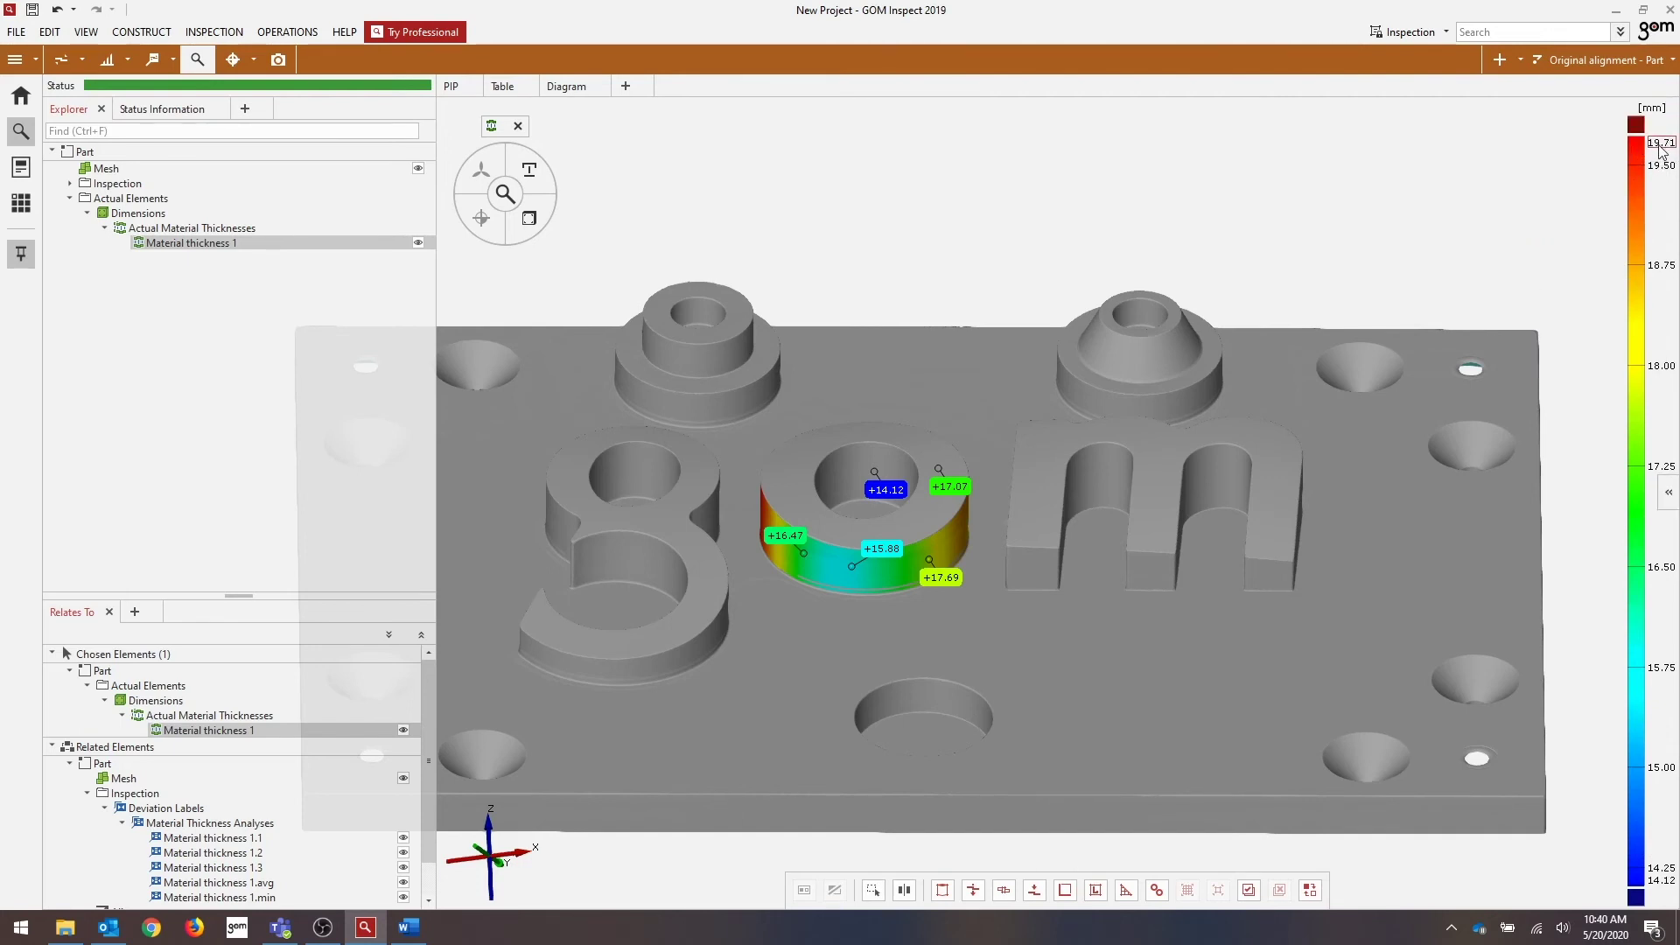
left_click_drag(836, 514, 843, 639)
scroll(842, 633, "up", 5)
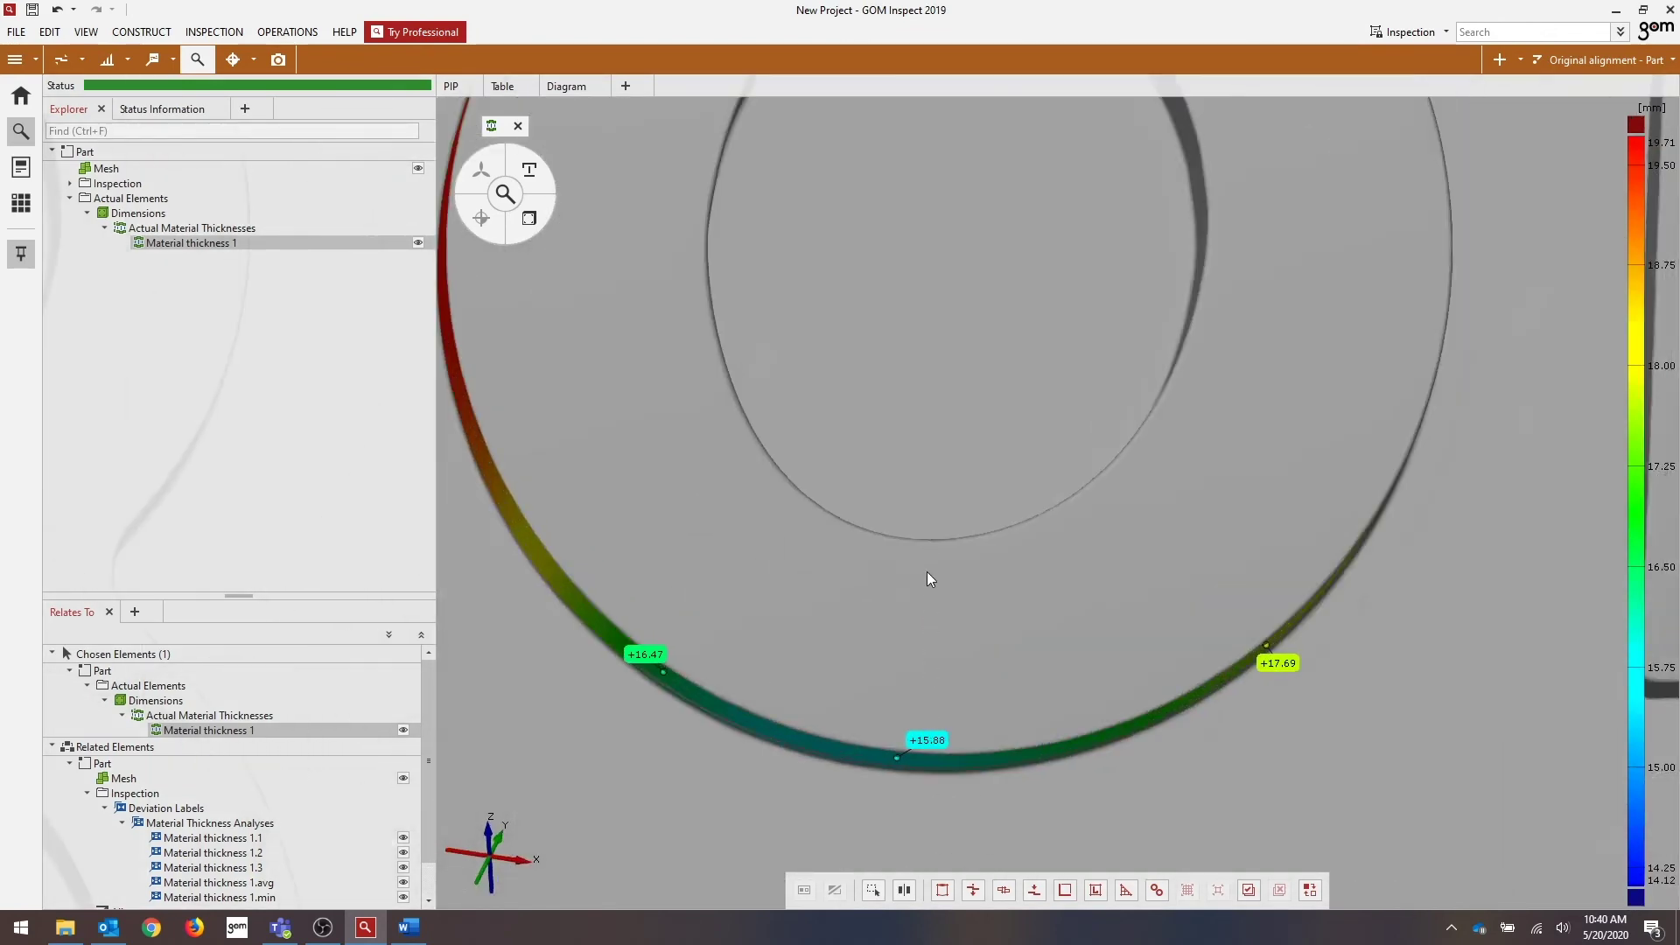